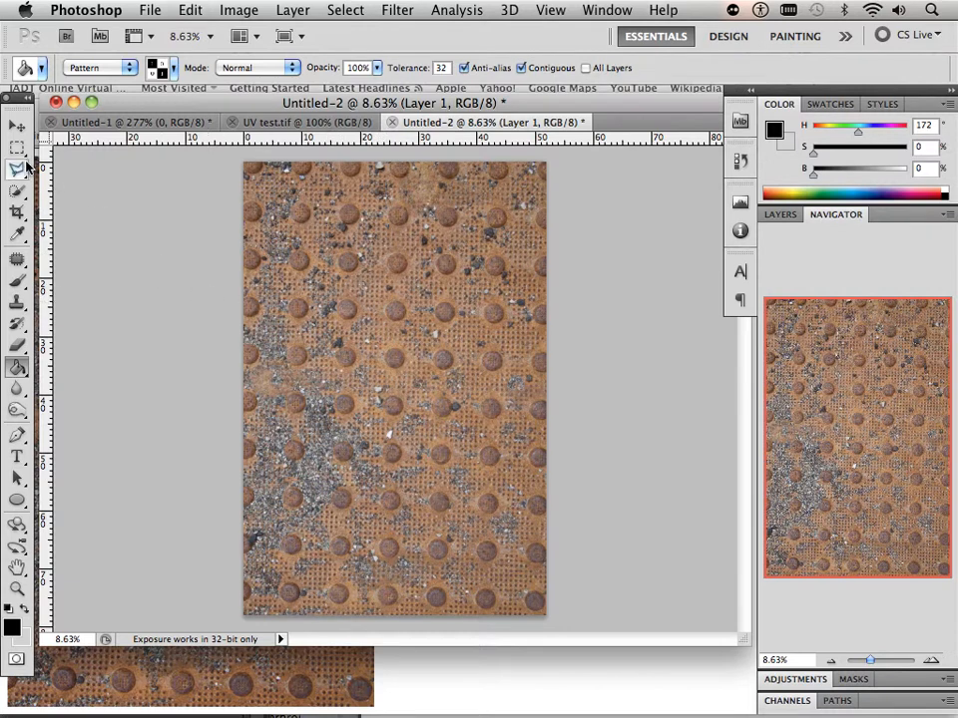
Step: Crop the rusty metal texture inside its outermost bumps, rotating the crop frame slightly clockwise to align with the rows
{"action": "left_click", "coordinate": [17, 211]}
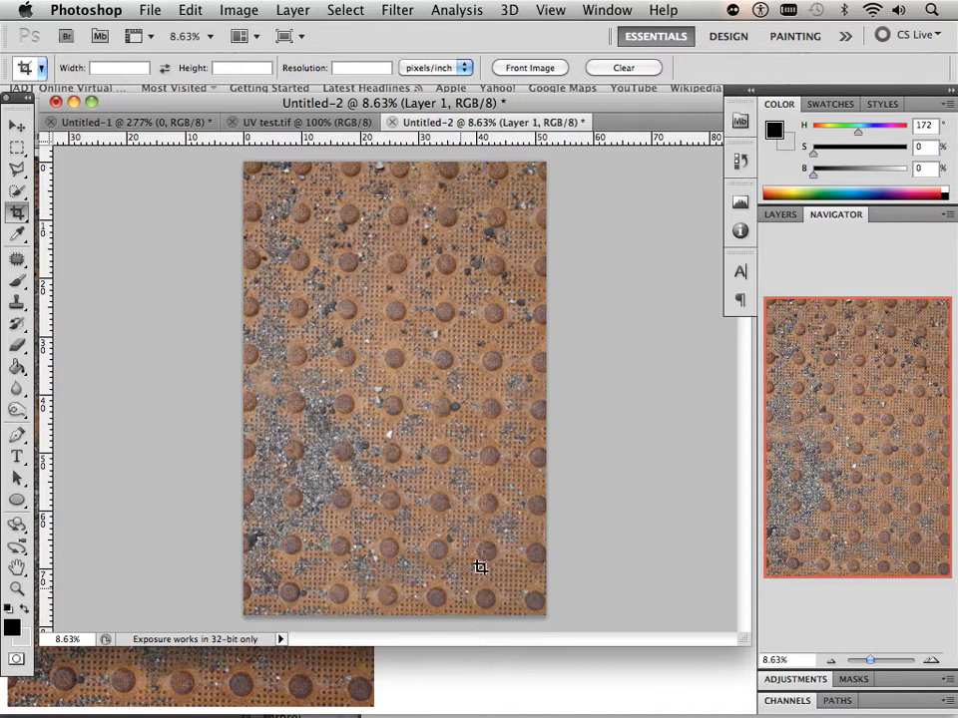
{"action": "left_click_drag", "start_coordinate": [276, 196], "coordinate": [514, 569]}
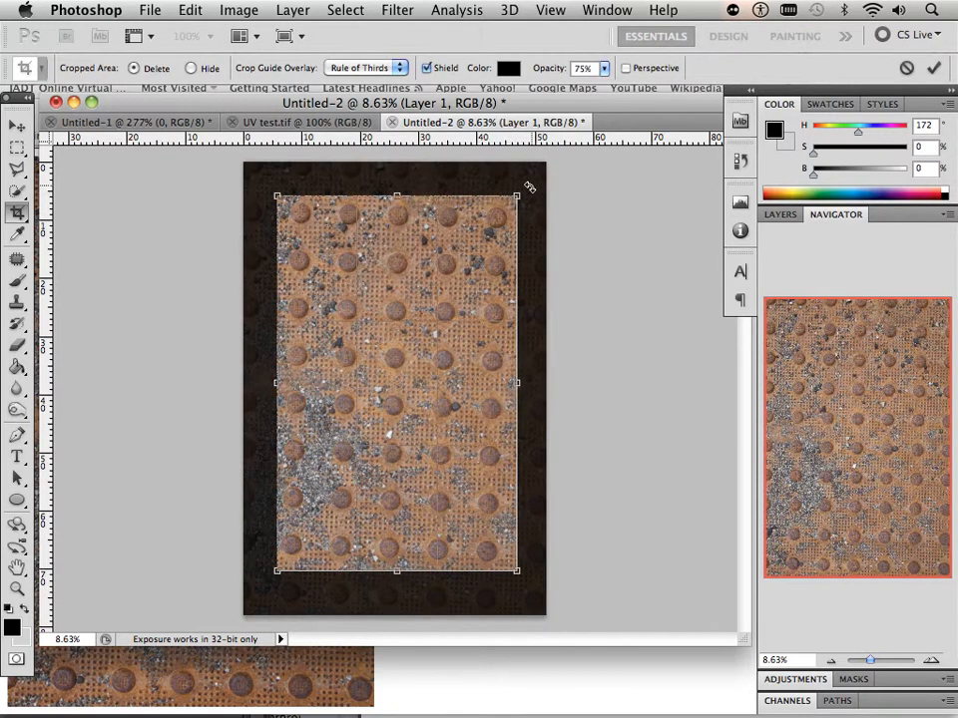
{"action": "left_click_drag", "start_coordinate": [531, 187], "coordinate": [533, 189]}
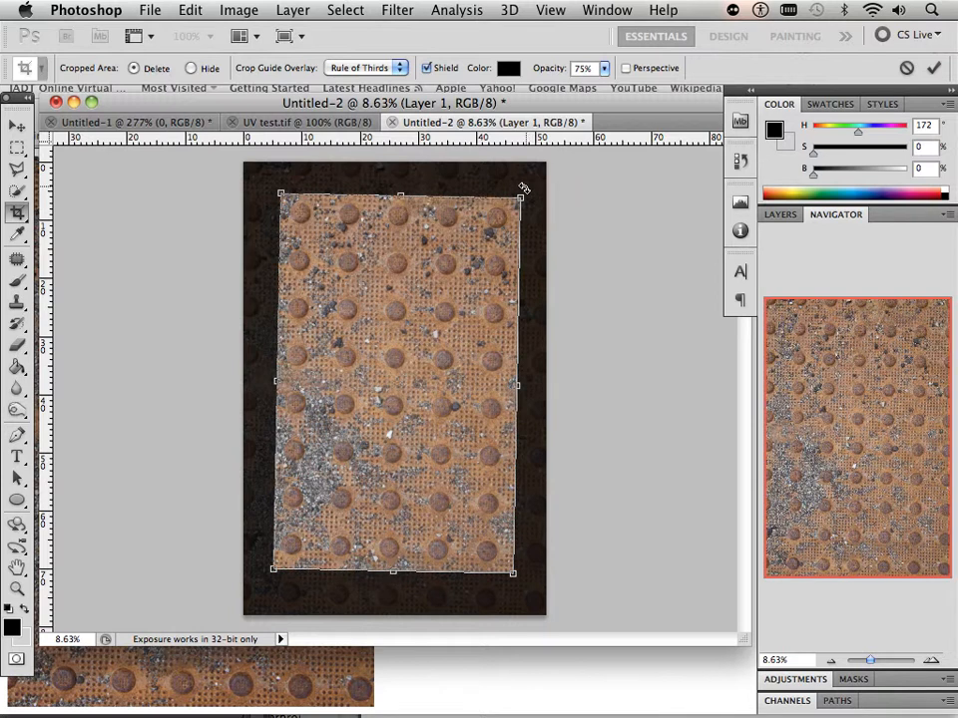
{"action": "left_click_drag", "start_coordinate": [525, 188], "coordinate": [525, 190]}
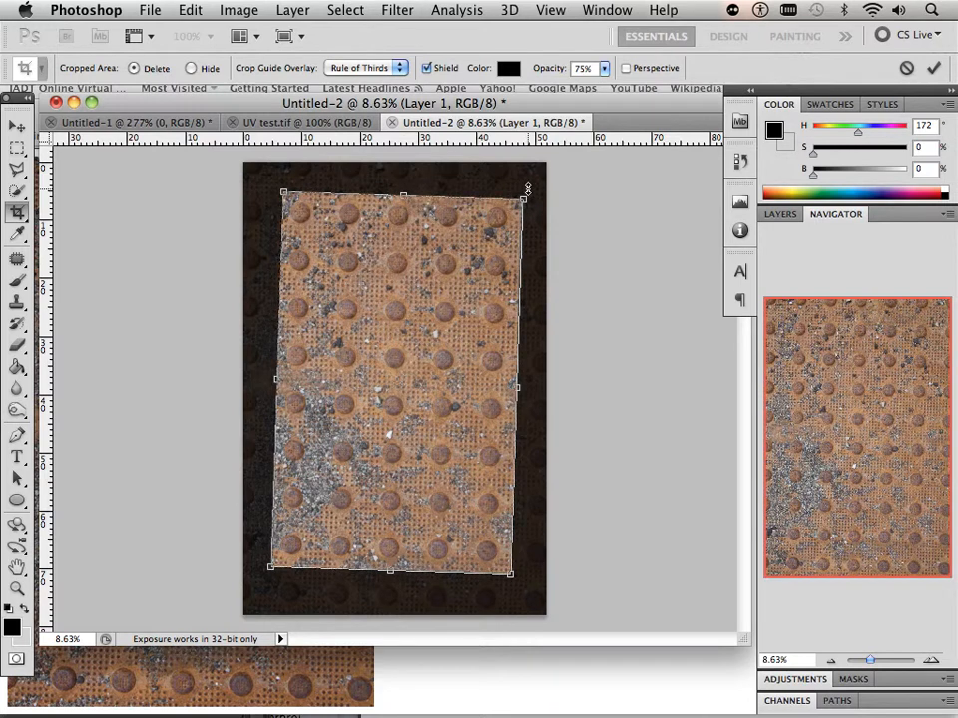
{"action": "key", "text": "Escape"}
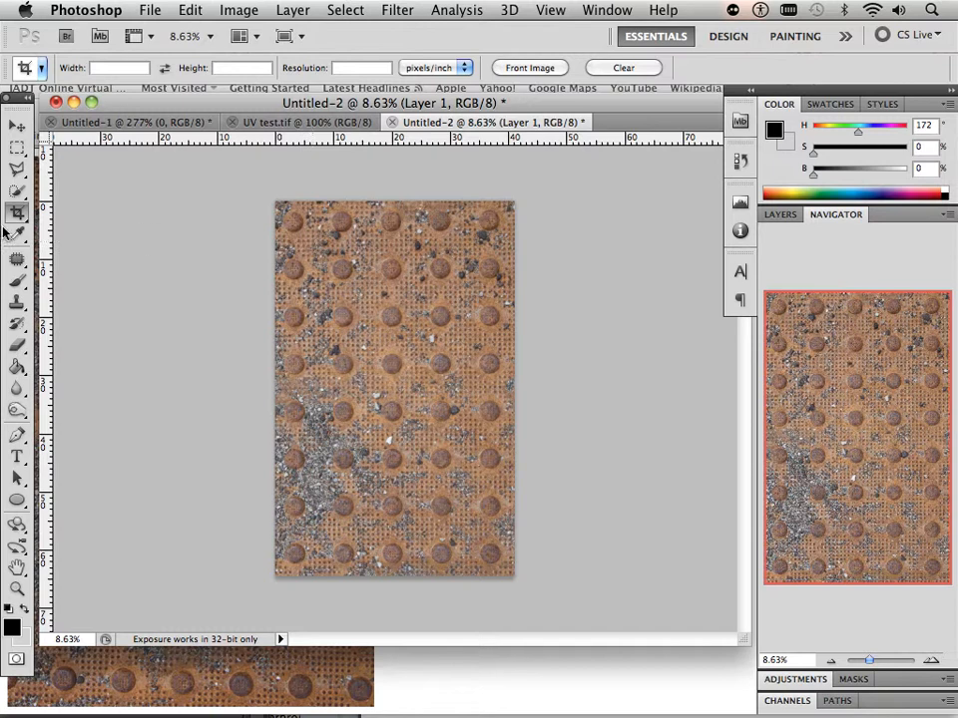
Step: Select a full-width square area covering five rows of bumps and crop the image to it
{"action": "left_click", "coordinate": [17, 147]}
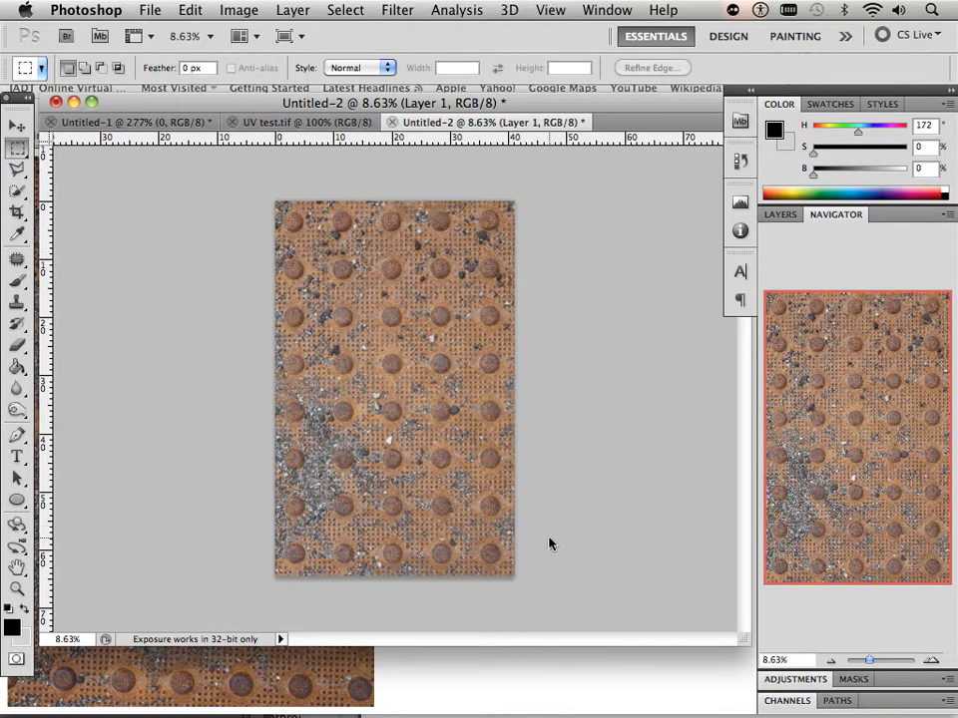
{"action": "left_click_drag", "start_coordinate": [275, 251], "coordinate": [498, 486], "text": "shift"}
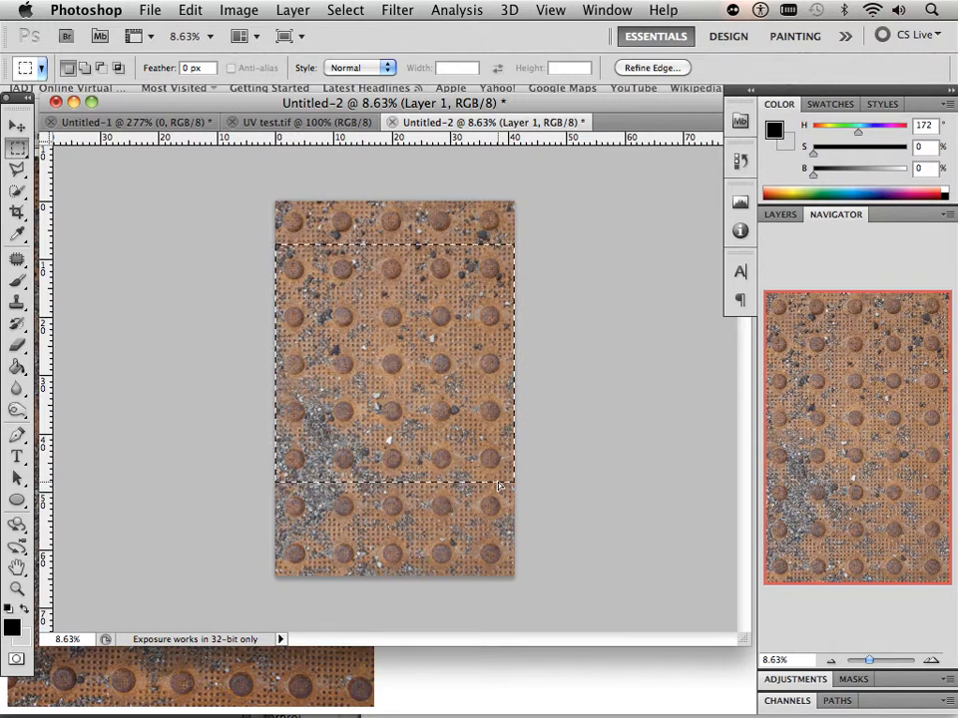
{"action": "left_click", "coordinate": [238, 10]}
{"action": "mouse_move", "coordinate": [286, 215]}
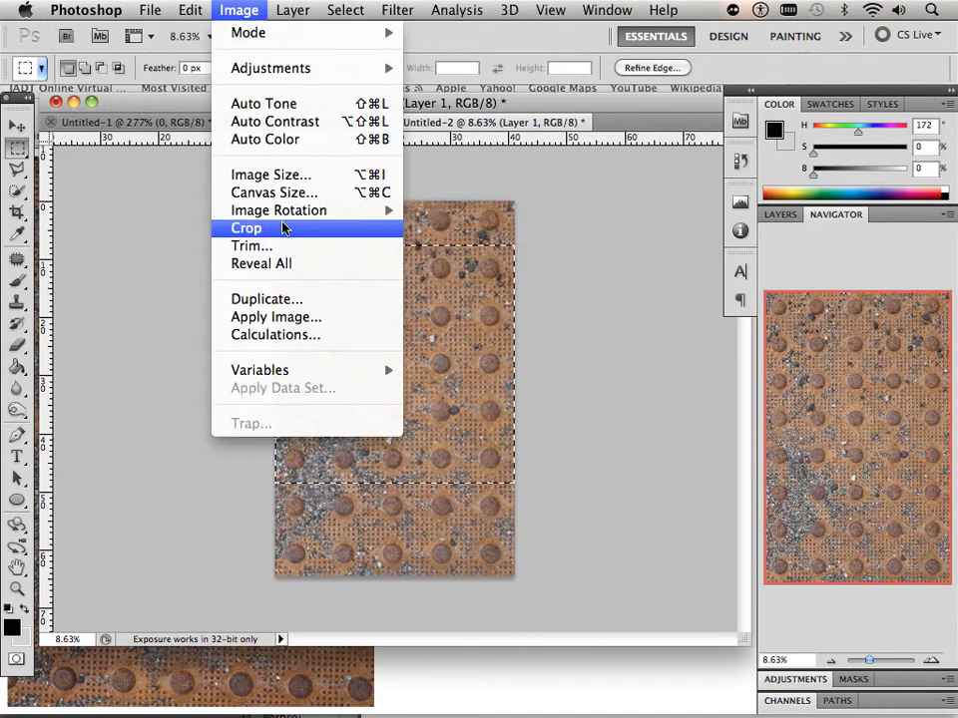
{"action": "left_click", "coordinate": [246, 228]}
{"action": "left_click", "coordinate": [198, 216]}
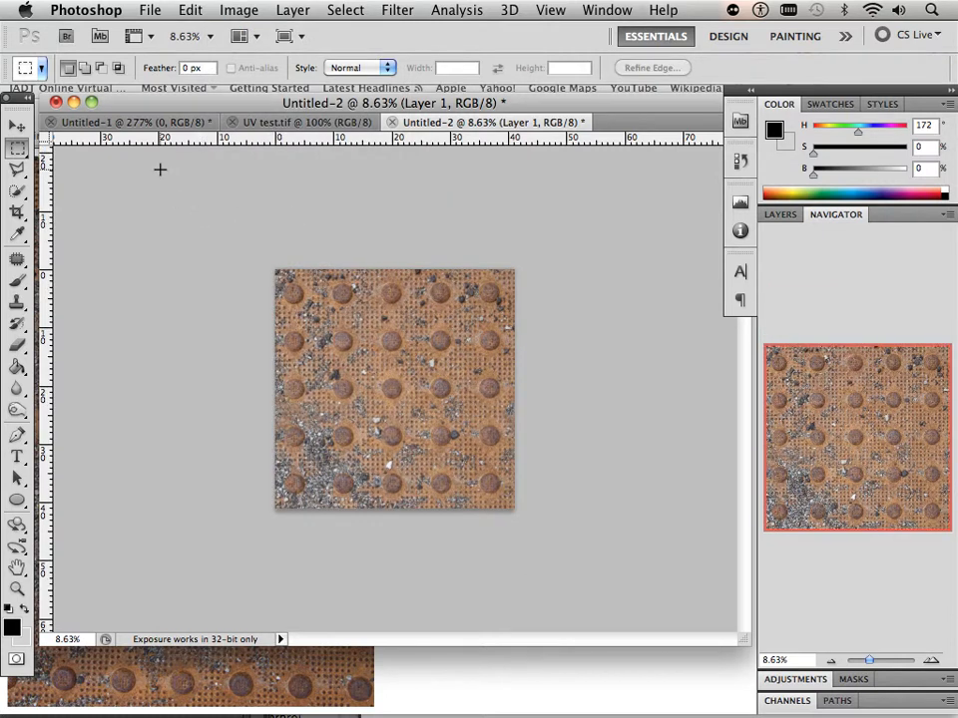
{"action": "left_click", "coordinate": [155, 10]}
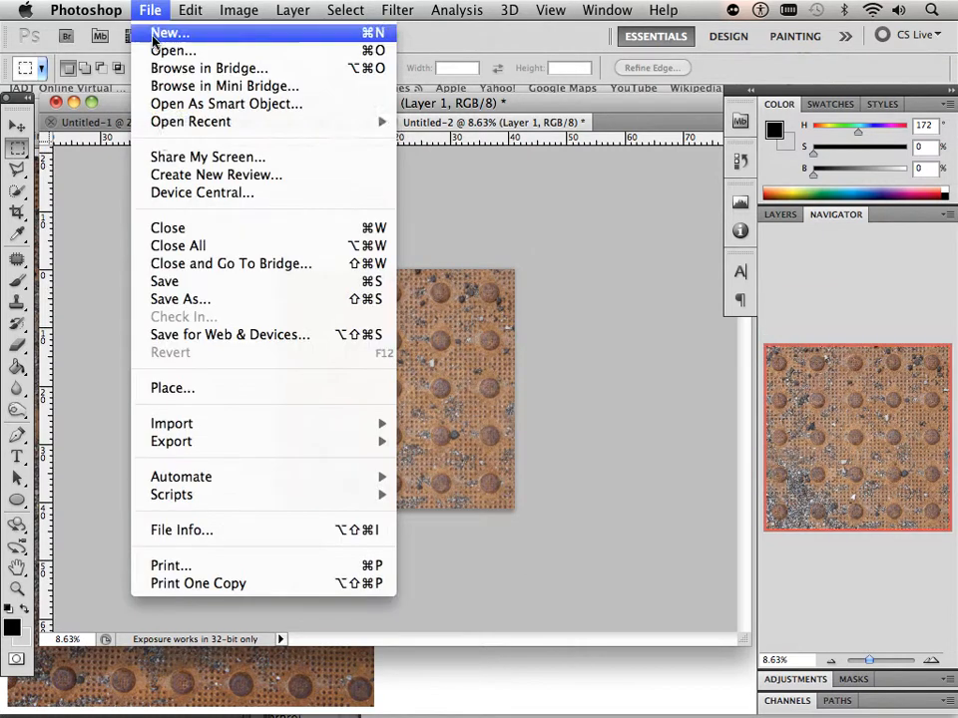
{"action": "left_click", "coordinate": [185, 300]}
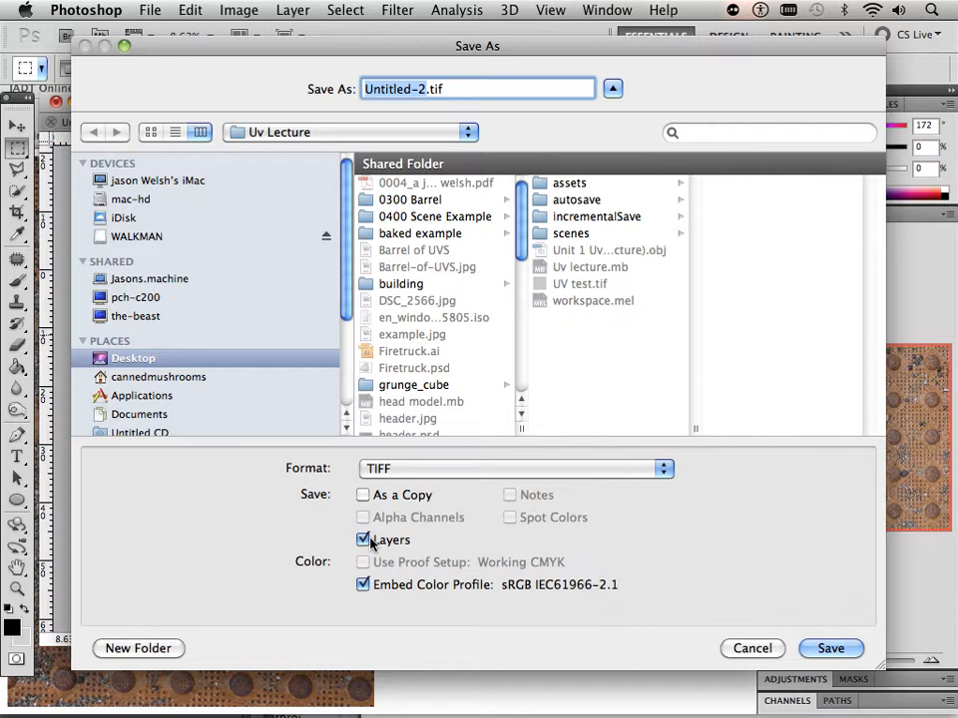
{"action": "scroll", "coordinate": [439, 416], "scroll_direction": "down", "scroll_amount": 10}
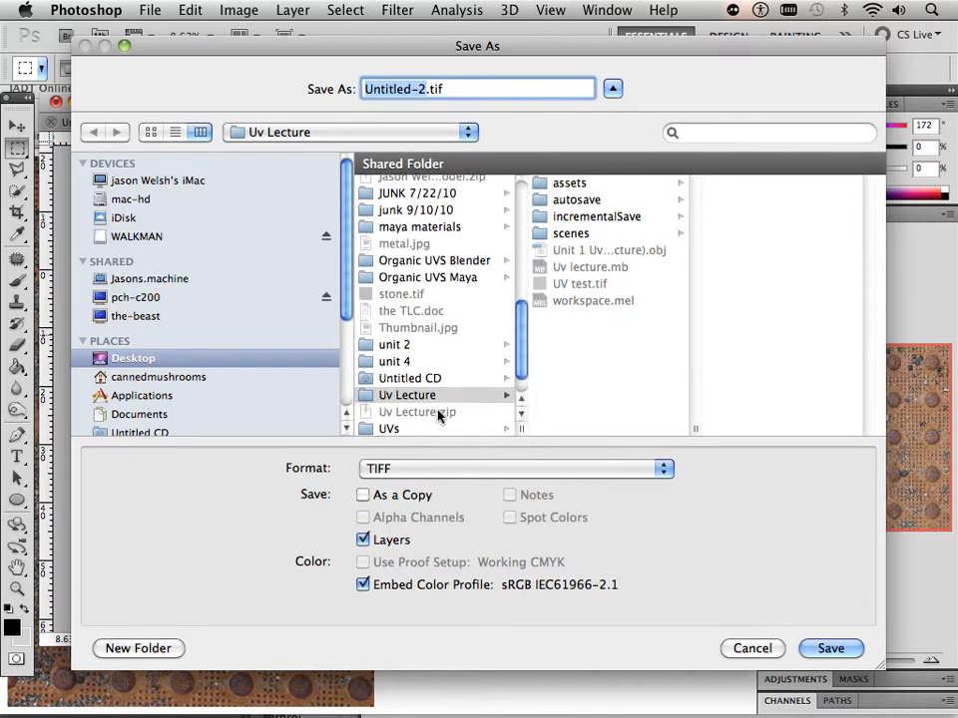
{"action": "left_click", "coordinate": [430, 395]}
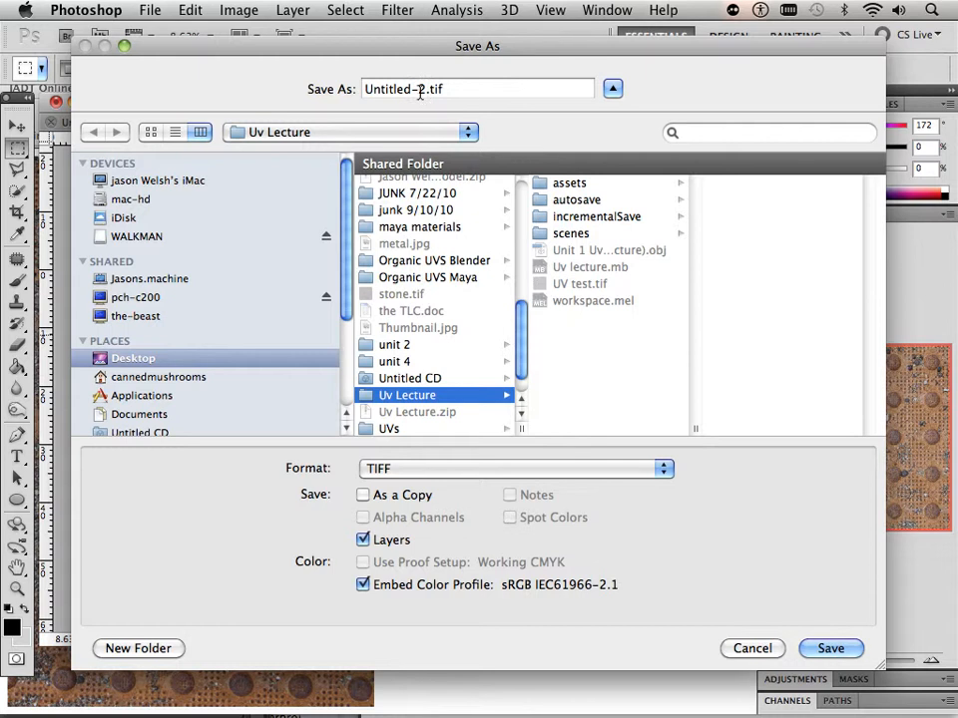
{"action": "left_click", "coordinate": [743, 654]}
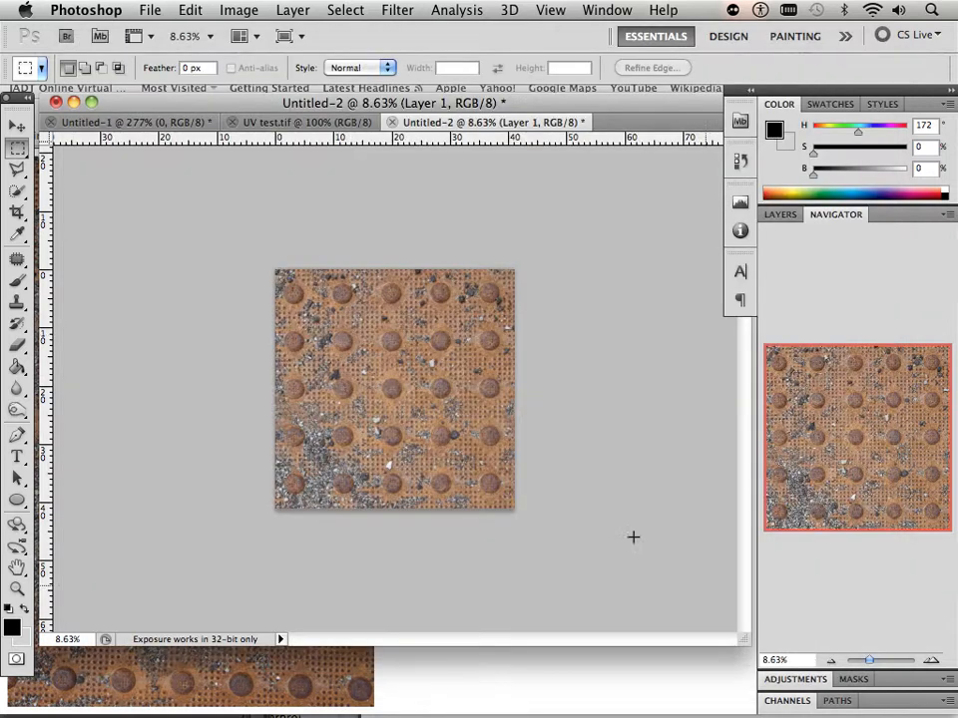
Step: Resize the cropped texture to 1024 by 1024 pixels
{"action": "left_click", "coordinate": [225, 8]}
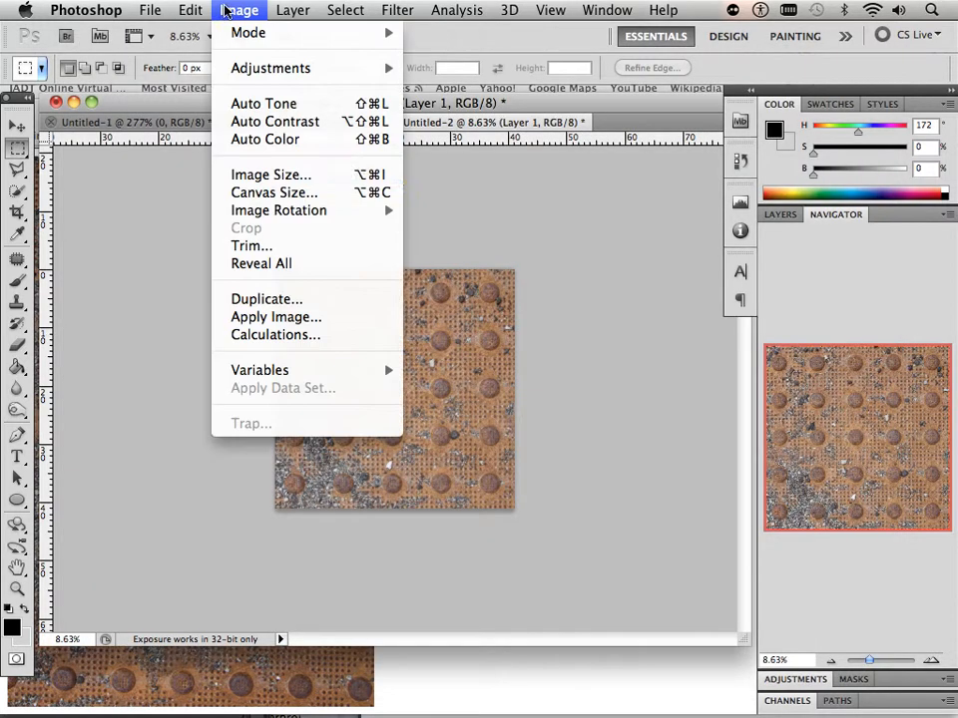
{"action": "left_click", "coordinate": [268, 174]}
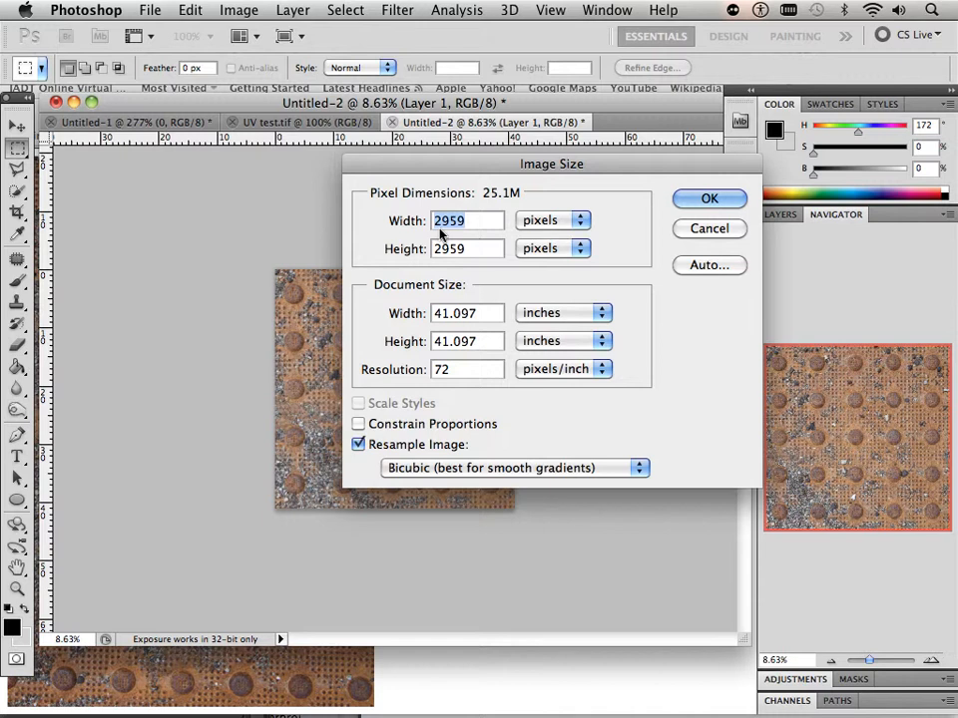
{"action": "left_click", "coordinate": [484, 222]}
{"action": "left_click", "coordinate": [380, 213]}
{"action": "type", "text": "1024"}
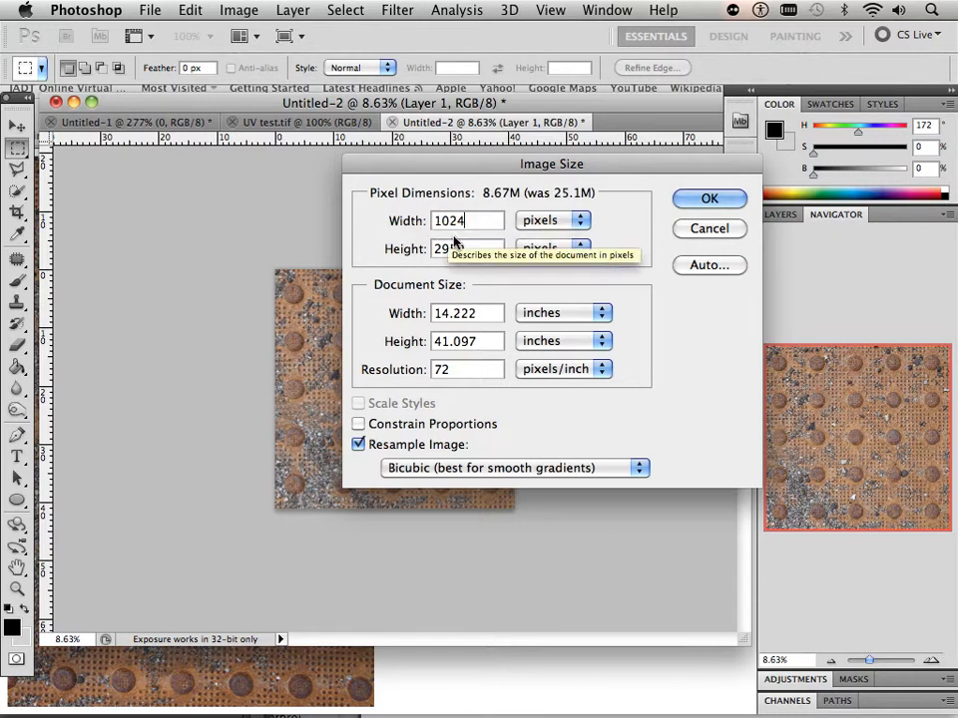
{"action": "left_click", "coordinate": [404, 248]}
{"action": "type", "text": "1024"}
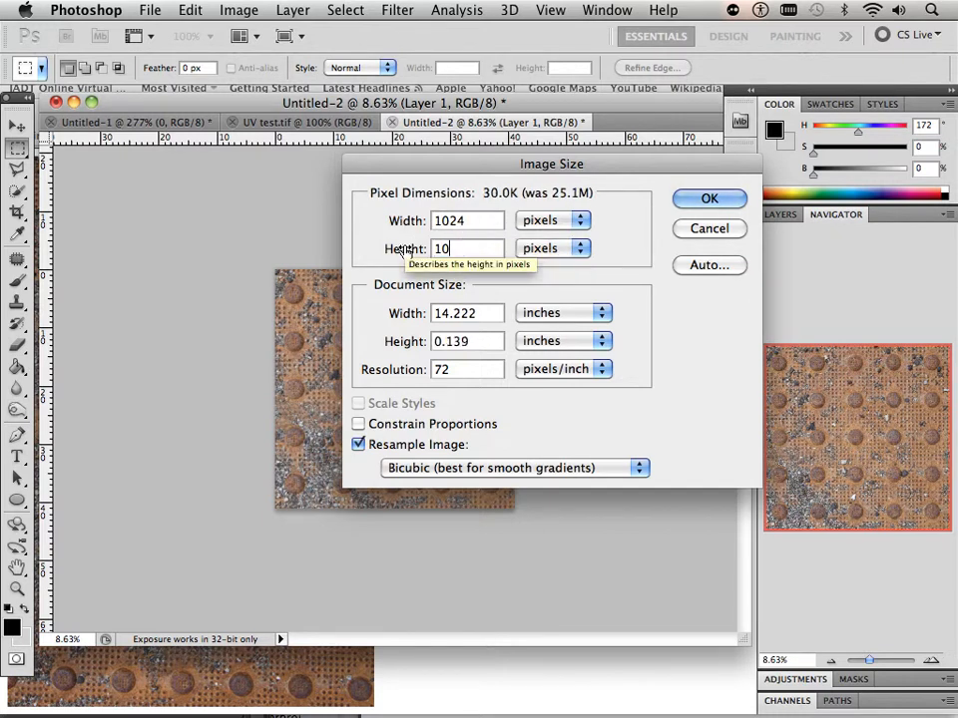
{"action": "left_click", "coordinate": [687, 202]}
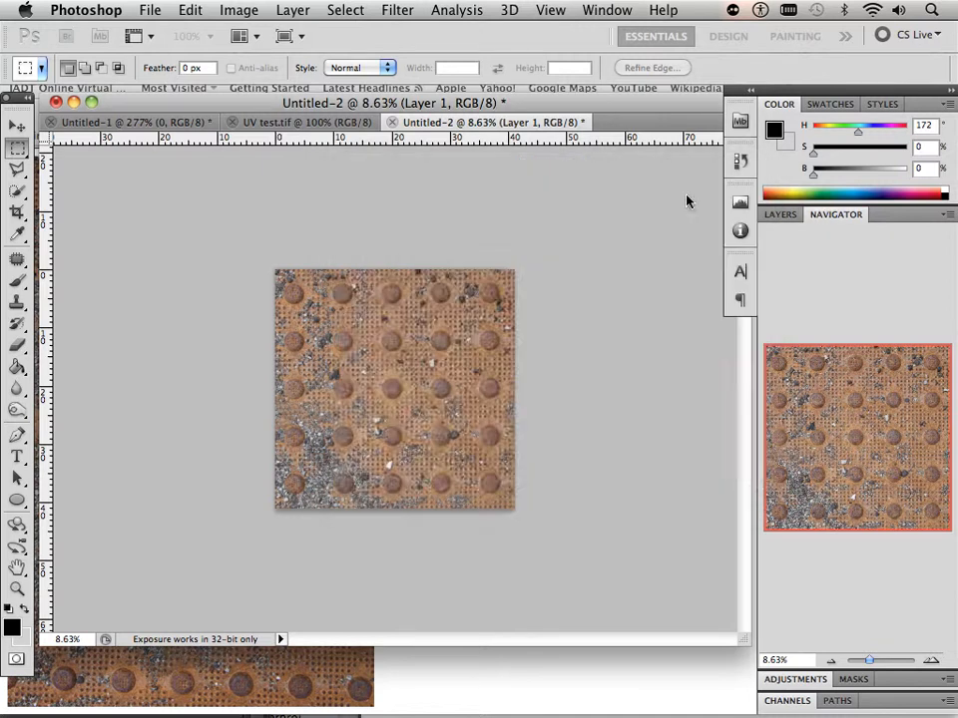
Step: Save a TIFF copy without layers as metal.tif in the Uv Lecture folder, with no image compression
{"action": "left_click", "coordinate": [151, 10]}
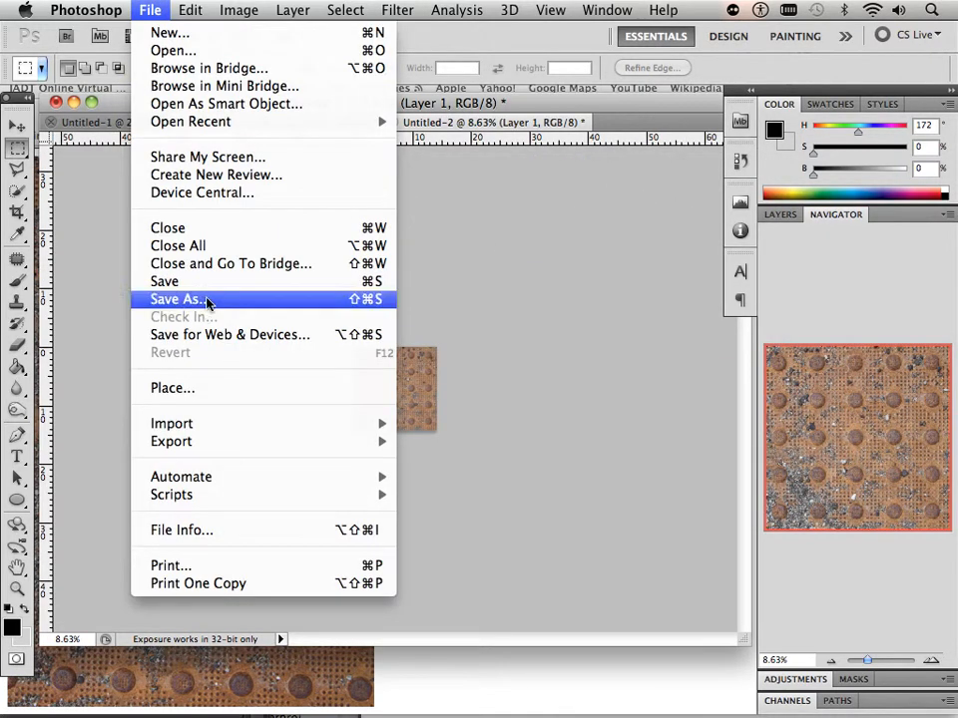
{"action": "left_click", "coordinate": [207, 299]}
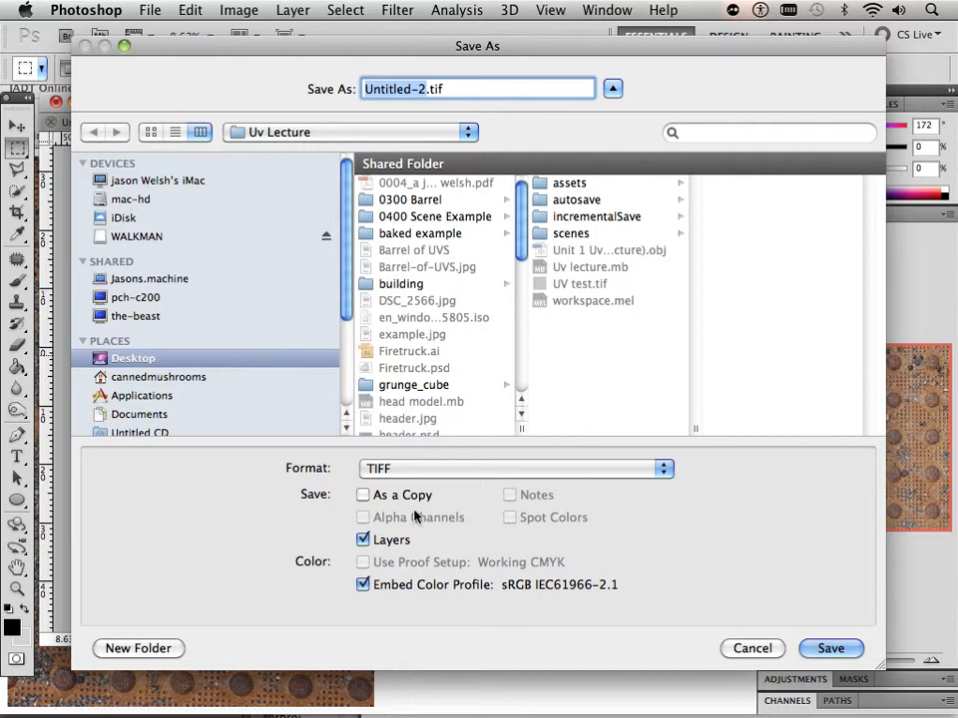
{"action": "left_click", "coordinate": [364, 541]}
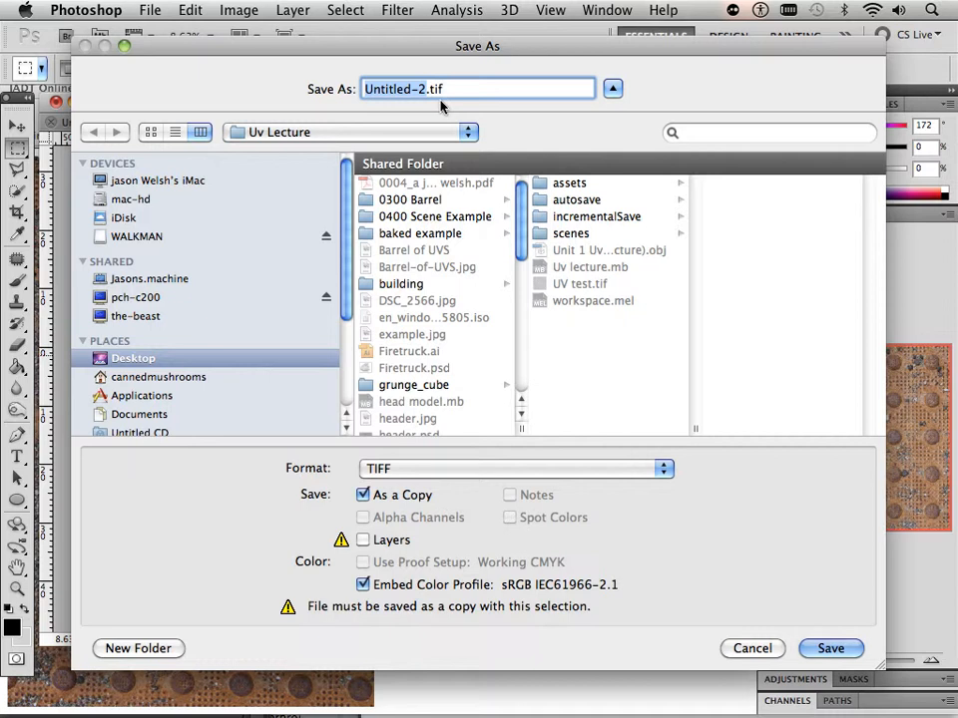
{"action": "type", "text": "met"}
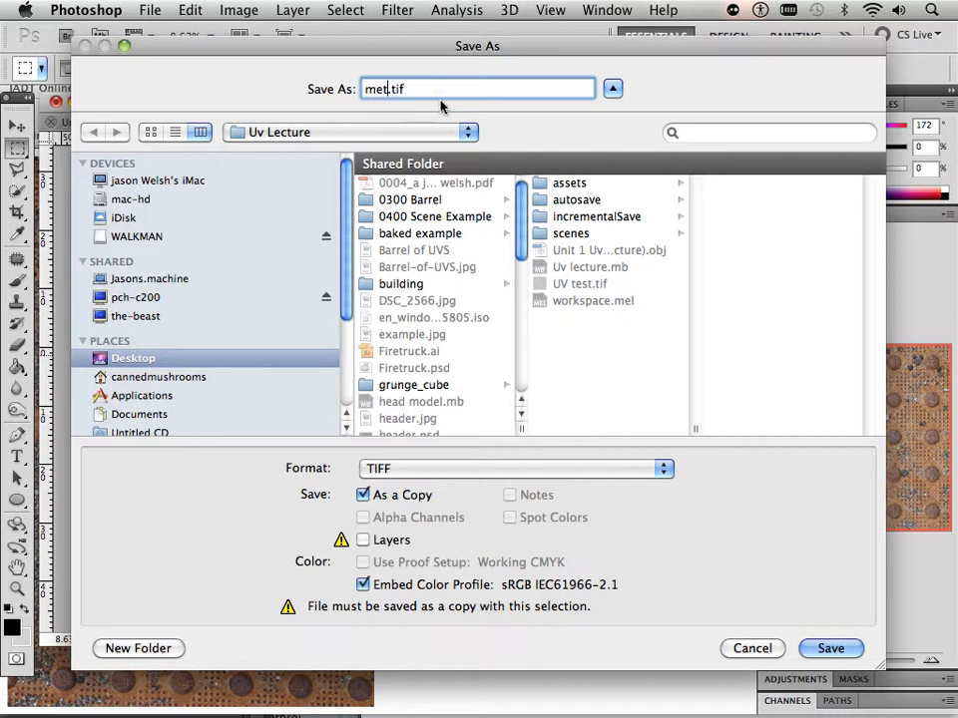
{"action": "type", "text": "al"}
{"action": "key", "text": "Return"}
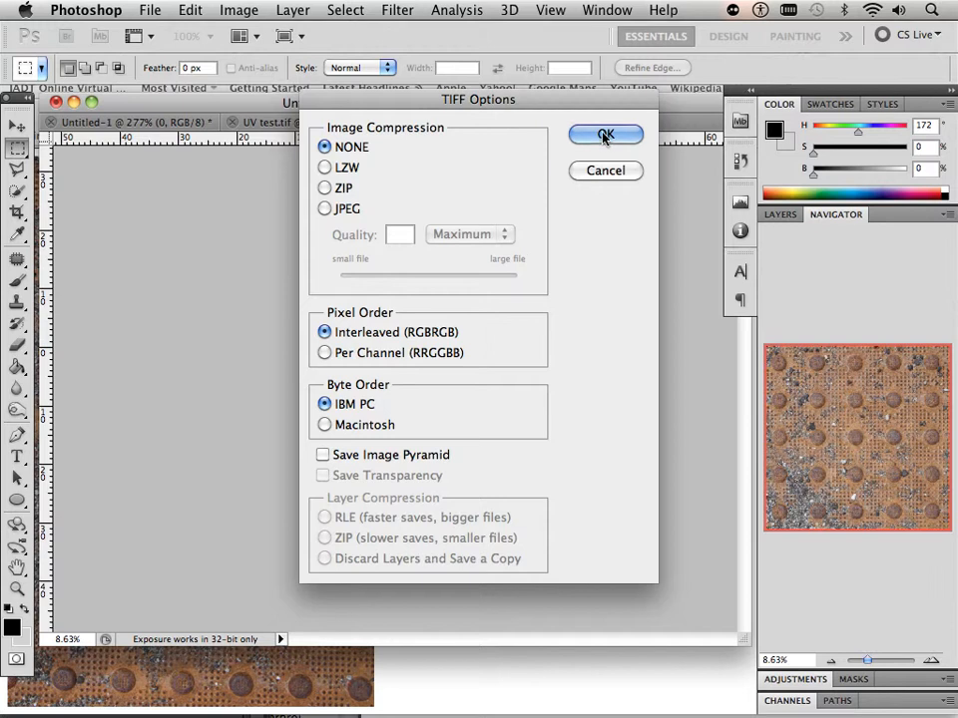
{"action": "left_click", "coordinate": [605, 136]}
Step: Switch to Maya and open the Hypershade
{"action": "mouse_move", "coordinate": [398, 710]}
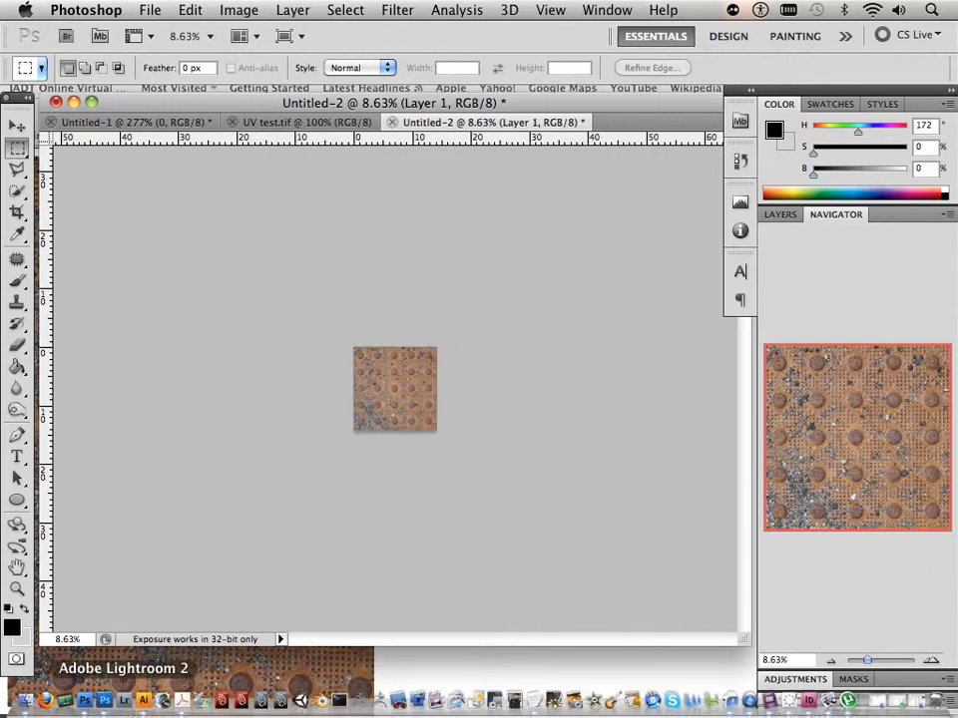
{"action": "left_click", "coordinate": [281, 704]}
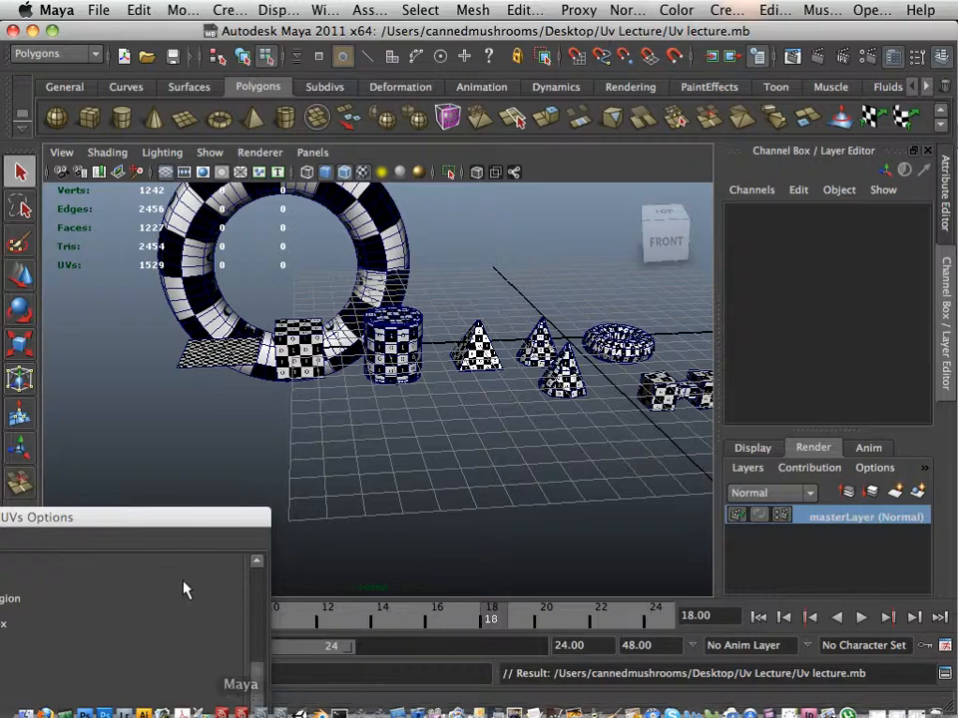
{"action": "left_click", "coordinate": [319, 9]}
{"action": "mouse_move", "coordinate": [499, 60]}
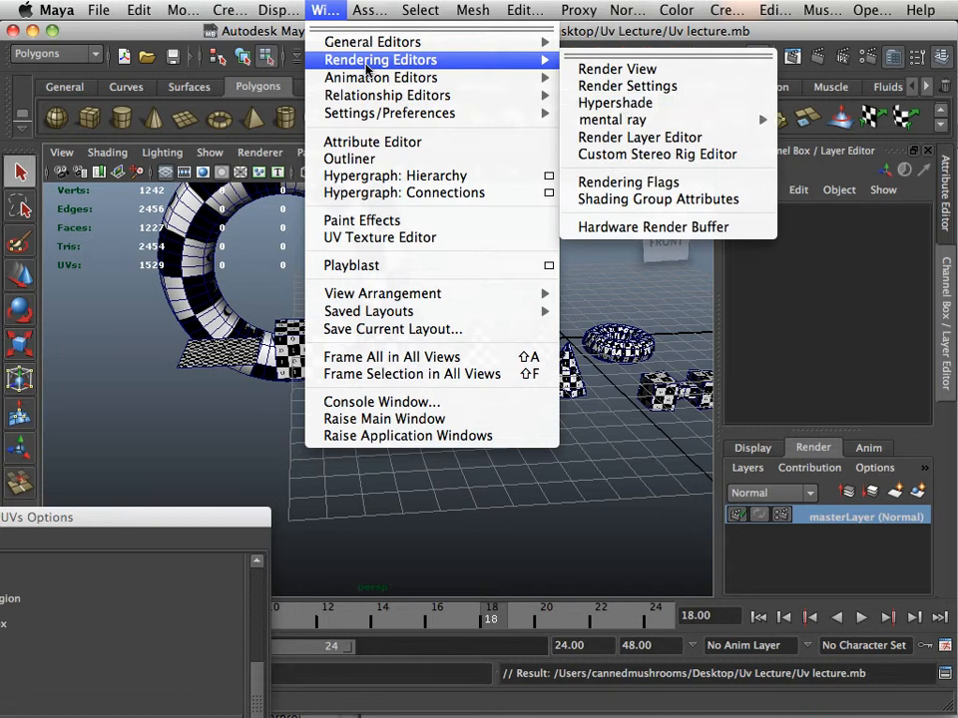
{"action": "left_click", "coordinate": [622, 103]}
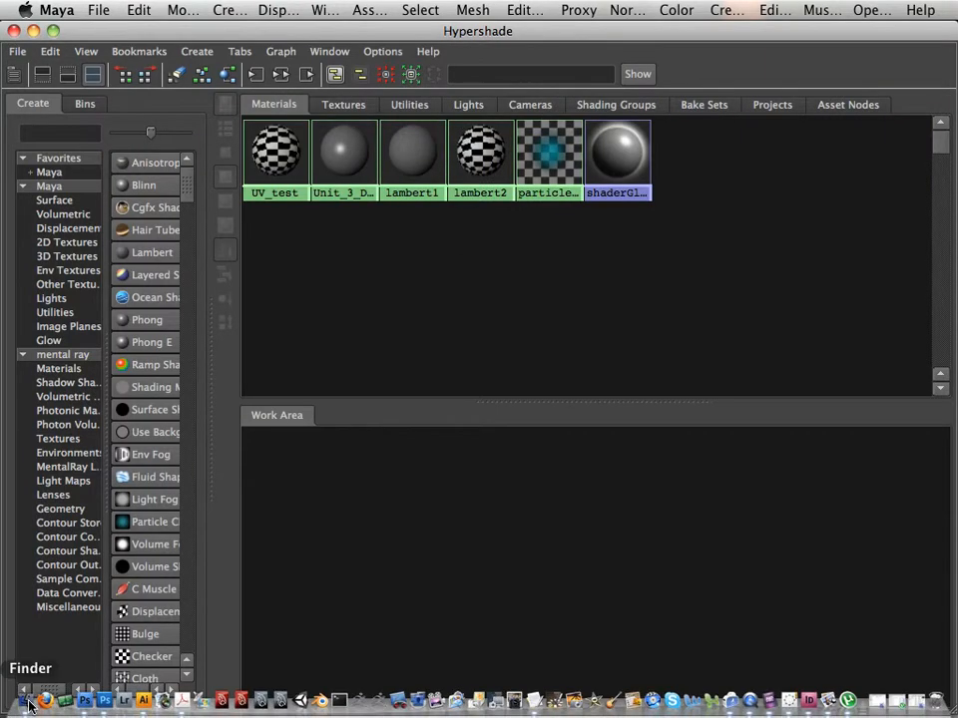
Step: Locate metal.tif in the Desktop's Uv Lecture folder using Finder and bring it into Maya's Hypershade
{"action": "left_click", "coordinate": [28, 704]}
{"action": "left_click_drag", "start_coordinate": [189, 548], "coordinate": [621, 322]}
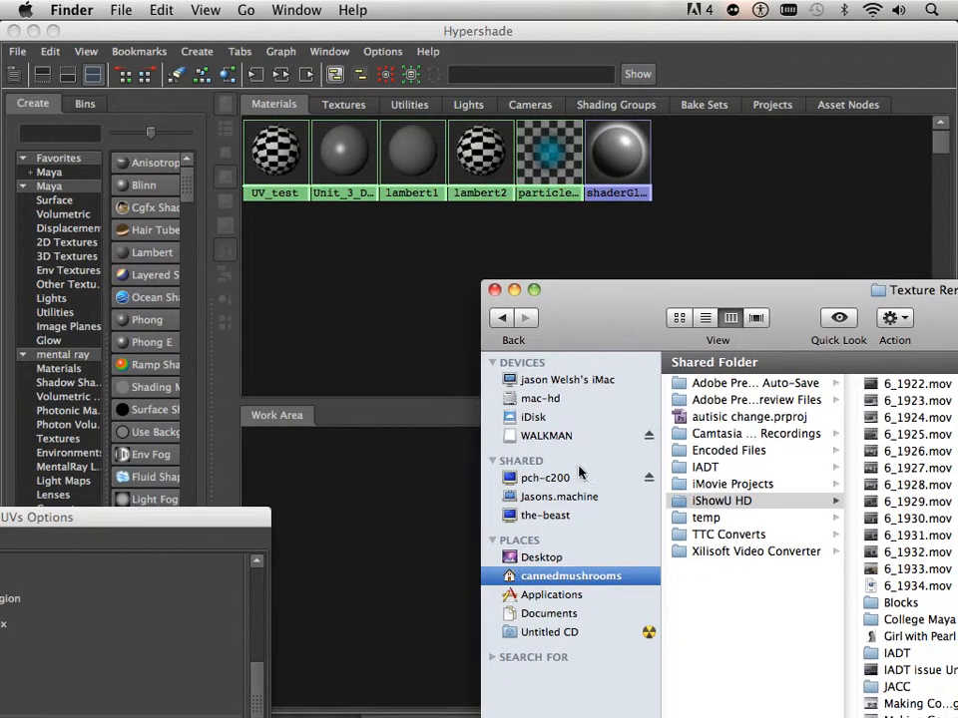
{"action": "left_click", "coordinate": [543, 557]}
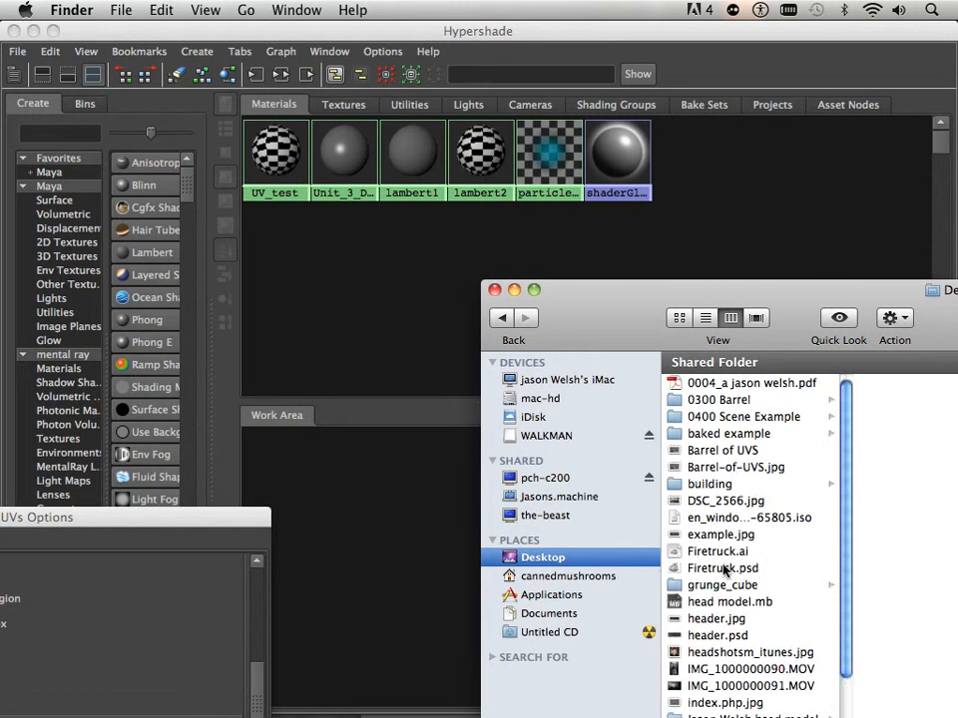
{"action": "scroll", "coordinate": [724, 570], "scroll_direction": "down", "scroll_amount": 5}
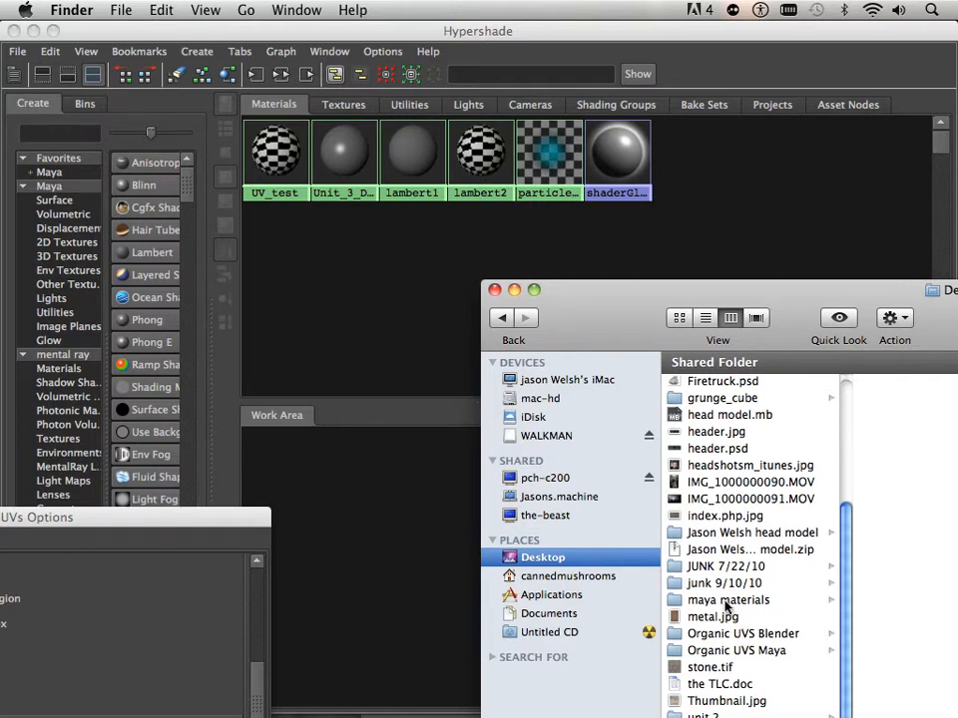
{"action": "left_click_drag", "start_coordinate": [626, 312], "coordinate": [586, 197]}
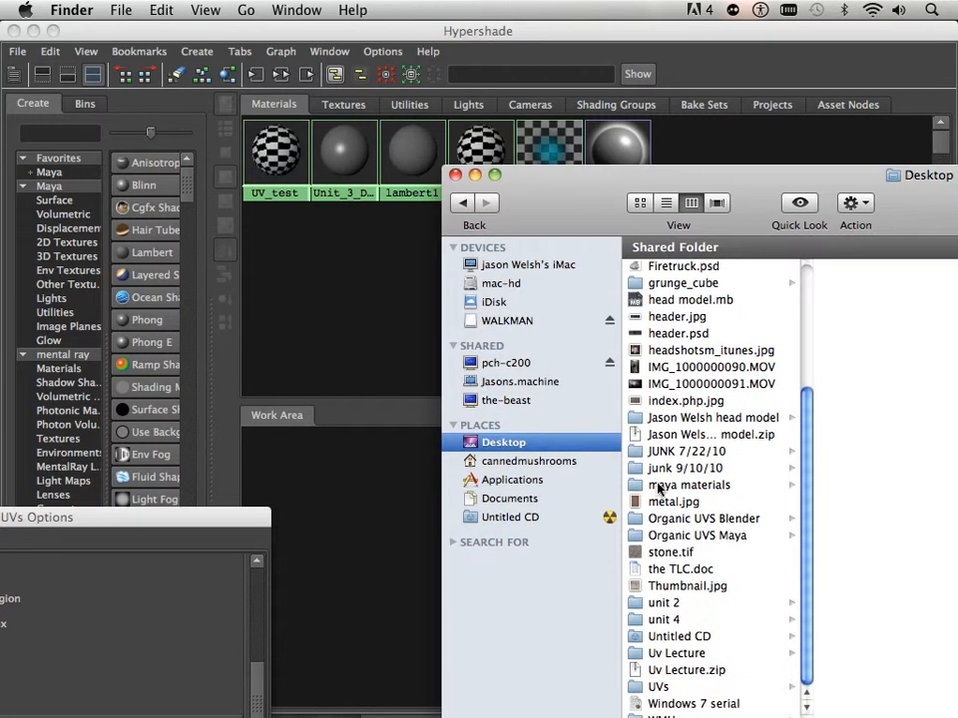
{"action": "left_click", "coordinate": [692, 653]}
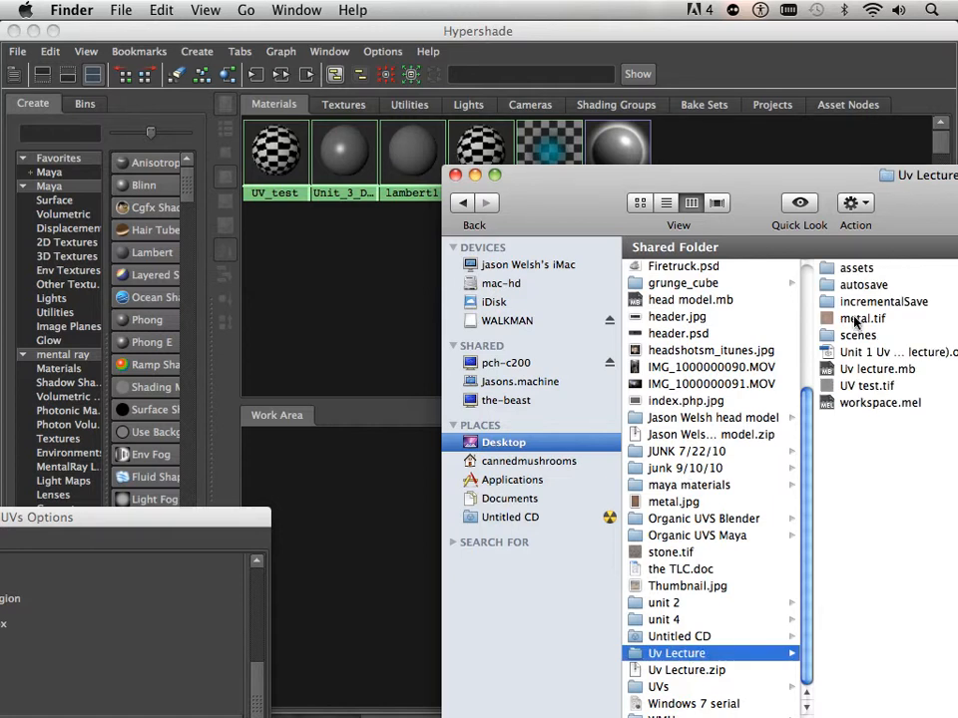
{"action": "left_click_drag", "start_coordinate": [855, 319], "coordinate": [344, 249]}
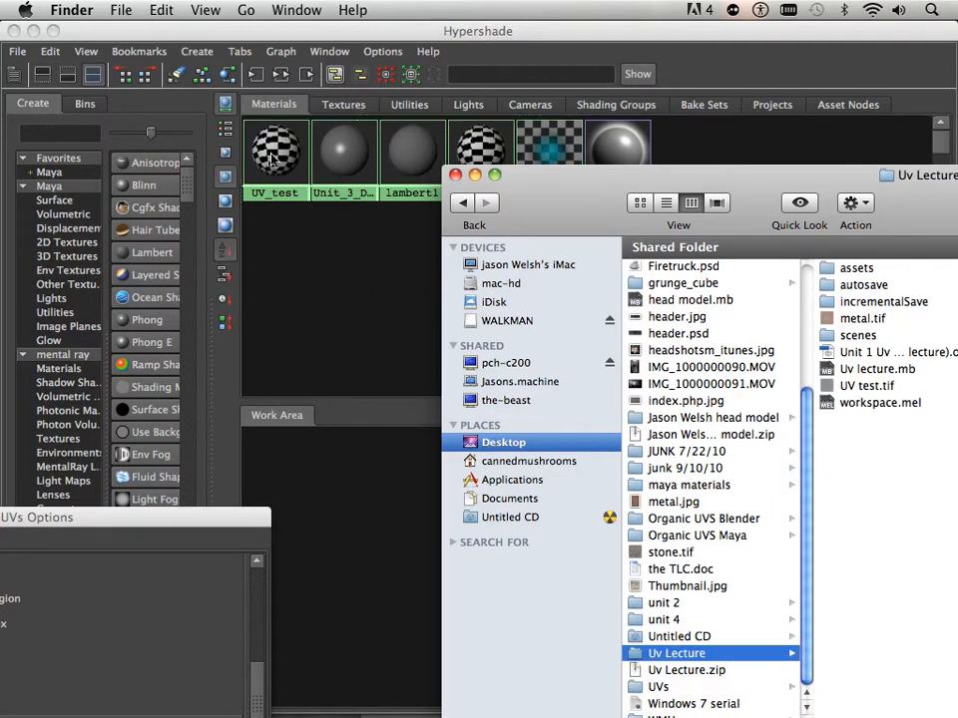
Step: Create a new Lambert material in the Hypershade
{"action": "left_click", "coordinate": [125, 258]}
{"action": "scroll", "coordinate": [149, 259], "scroll_direction": "down", "scroll_amount": 1}
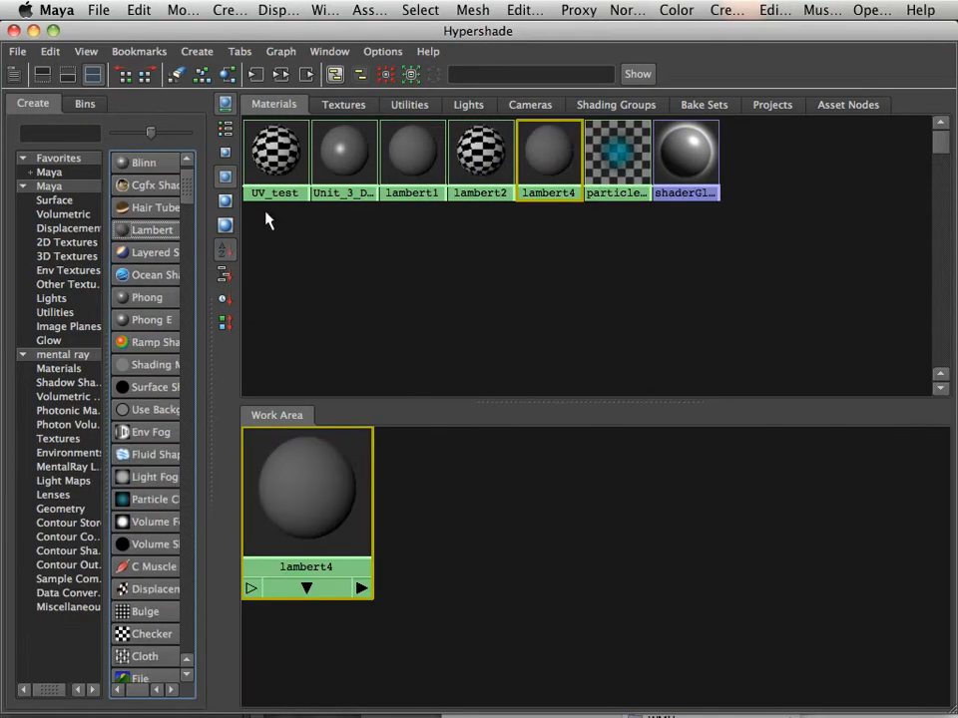
Step: Connect the metal_1 texture to the color of lambert4 and place its node beside the material in the work area
{"action": "left_click", "coordinate": [343, 104]}
{"action": "middle_click_drag", "start_coordinate": [344, 149], "coordinate": [296, 498]}
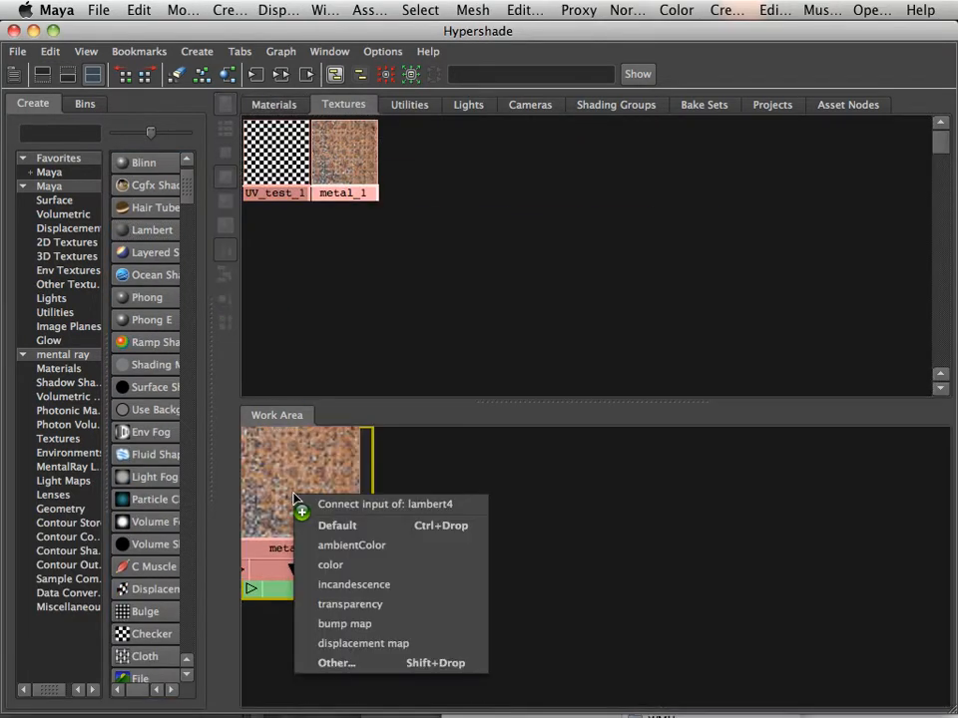
{"action": "left_click", "coordinate": [333, 565]}
{"action": "left_click_drag", "start_coordinate": [305, 502], "coordinate": [519, 520]}
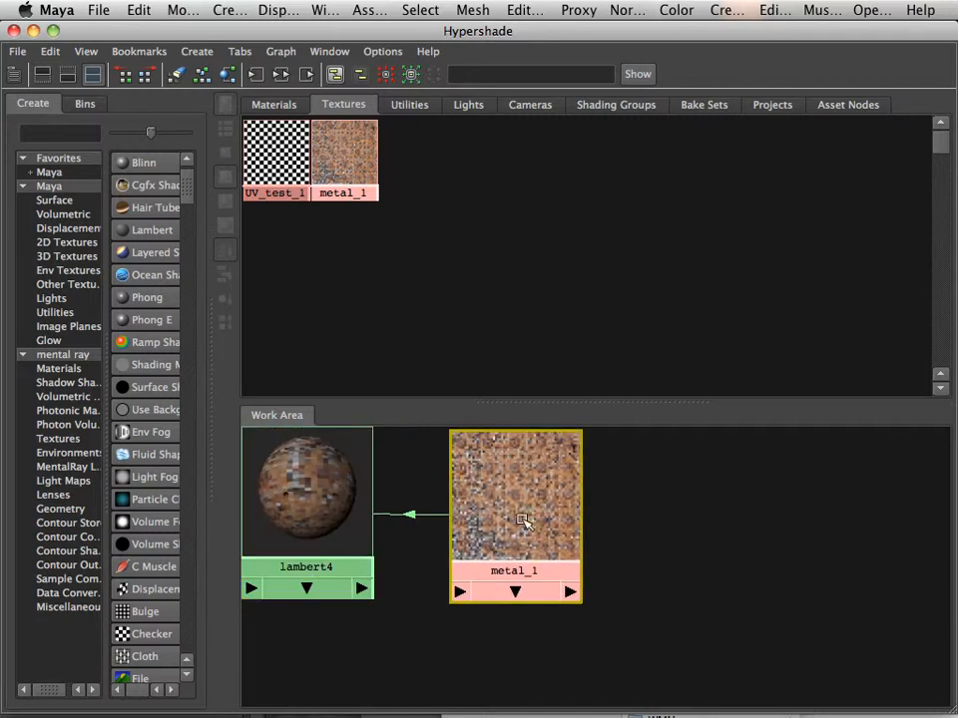
Step: Move the Hypershade window aside to expose the scene and close the Finder window
{"action": "left_click_drag", "start_coordinate": [192, 30], "coordinate": [587, 8]}
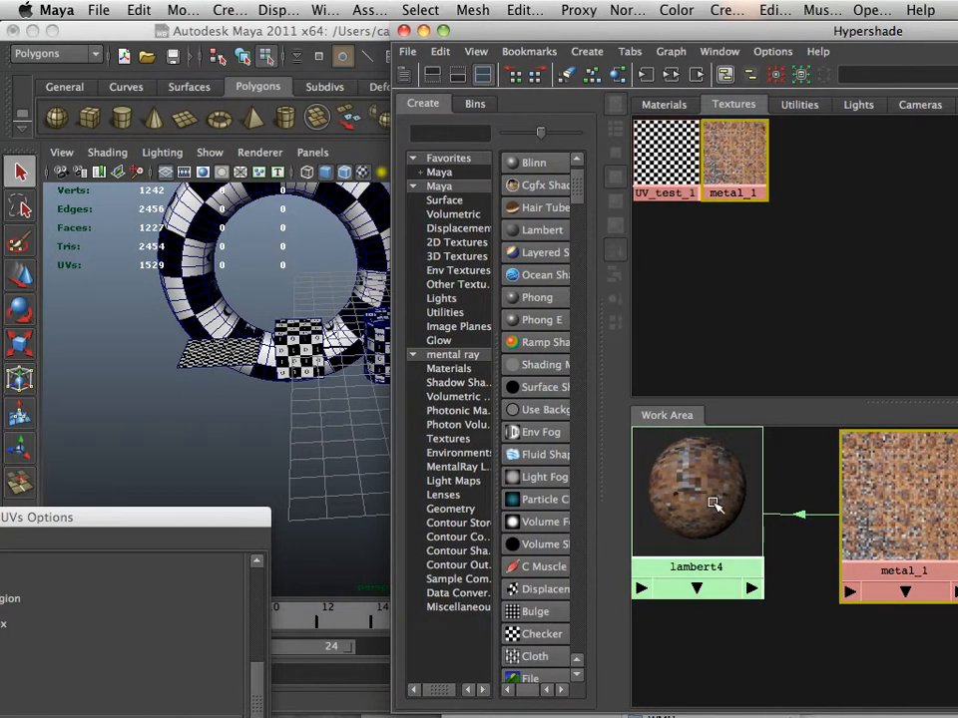
{"action": "middle_click_drag", "start_coordinate": [336, 384], "coordinate": [177, 376], "text": "alt"}
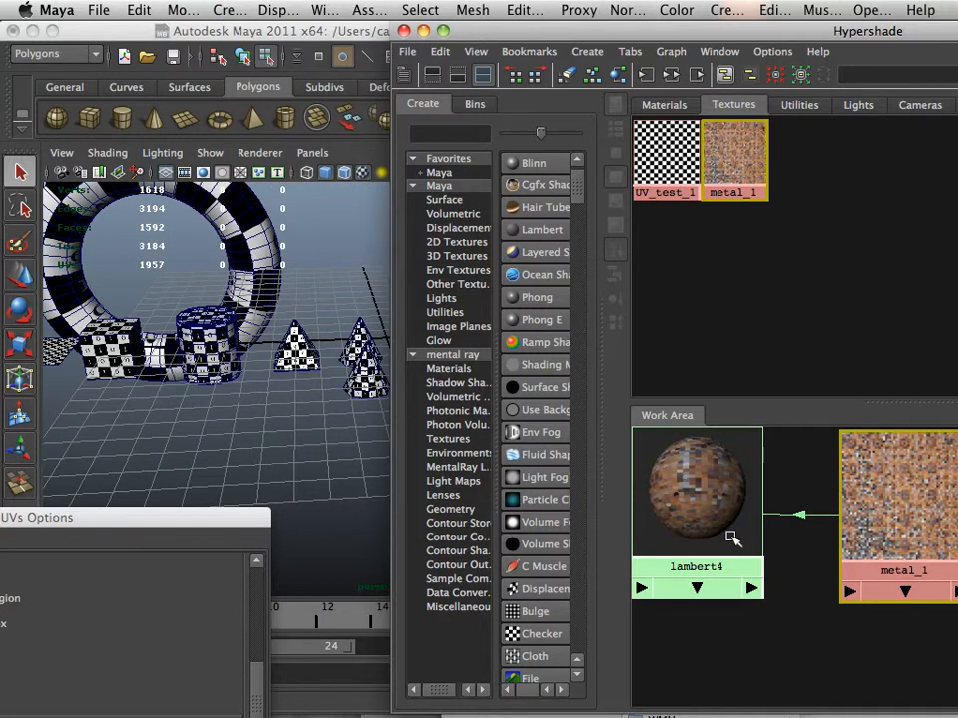
{"action": "left_click_drag", "start_coordinate": [678, 30], "coordinate": [528, 526]}
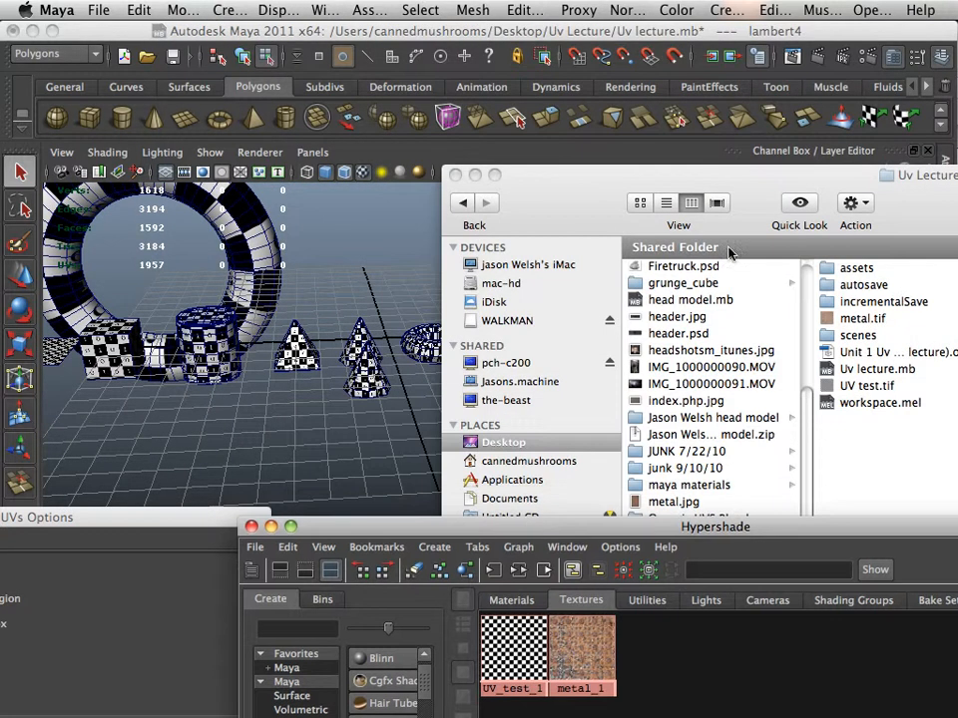
{"action": "left_click", "coordinate": [454, 174]}
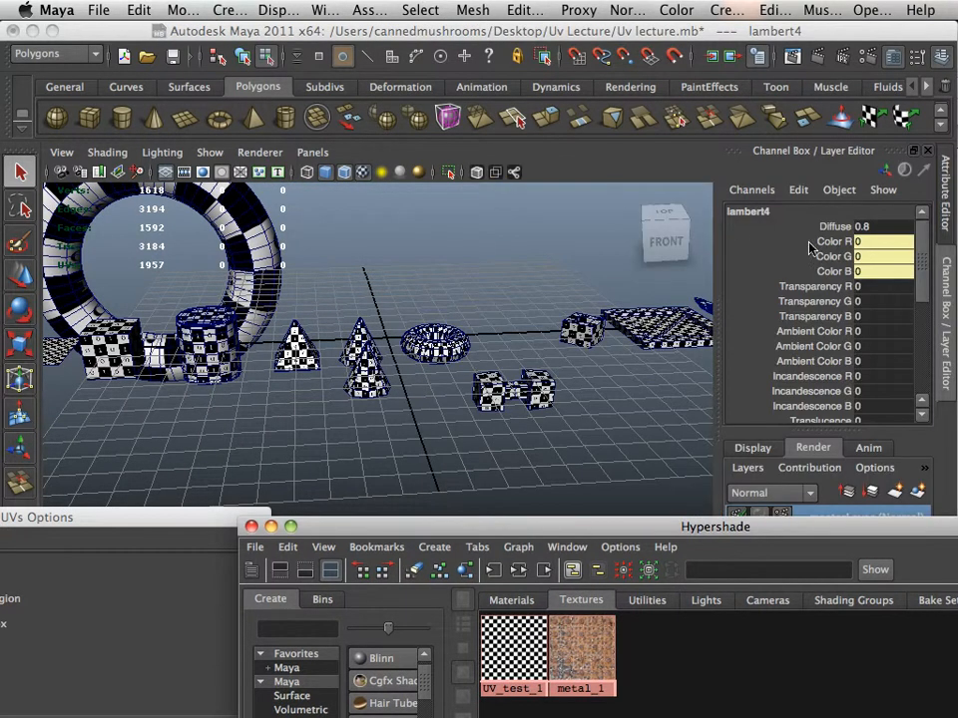
Step: Rename the lambert4 material as metal
{"action": "left_click", "coordinate": [751, 215]}
{"action": "double_click", "coordinate": [751, 212]}
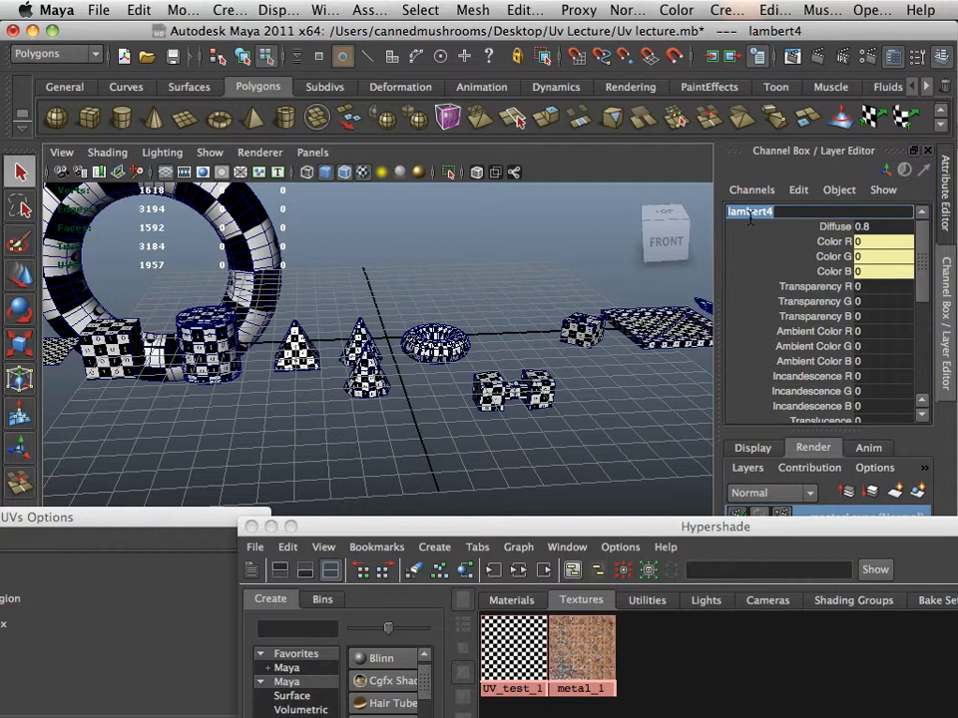
{"action": "type", "text": "metal"}
{"action": "key", "text": "Return"}
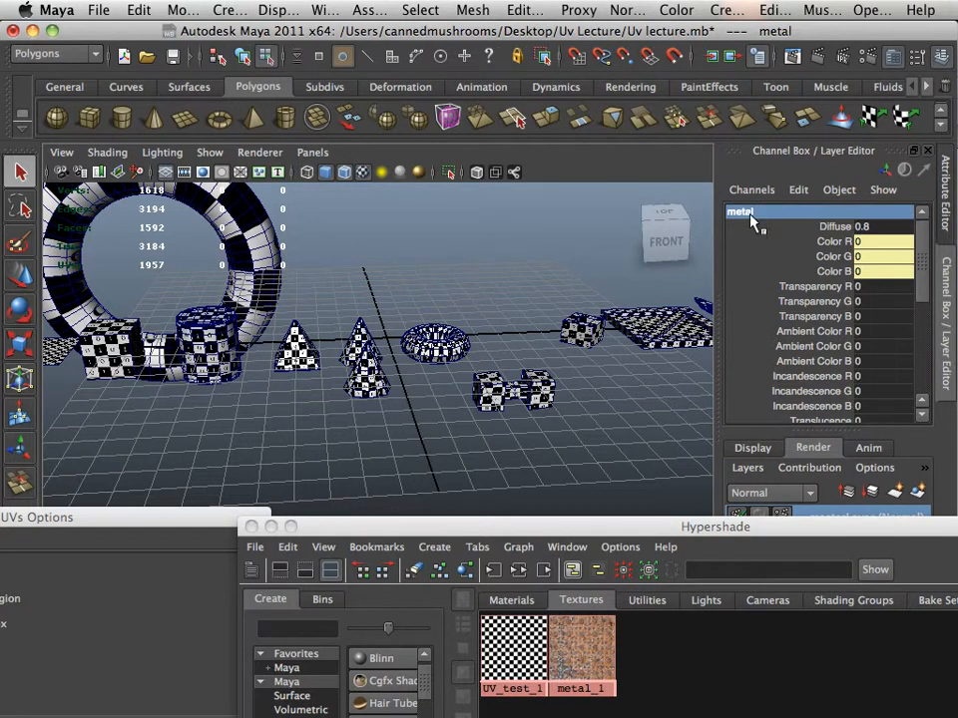
Step: Return the flat checkered plane to object mode and assign the existing metal material to it
{"action": "left_click_drag", "start_coordinate": [216, 339], "coordinate": [342, 267], "text": "alt"}
{"action": "right_click_drag", "start_coordinate": [342, 267], "coordinate": [419, 329], "text": "alt"}
{"action": "left_click_drag", "start_coordinate": [312, 365], "coordinate": [379, 370], "text": "alt"}
{"action": "middle_click_drag", "start_coordinate": [339, 349], "coordinate": [458, 374], "text": "alt"}
{"action": "left_click", "coordinate": [351, 377]}
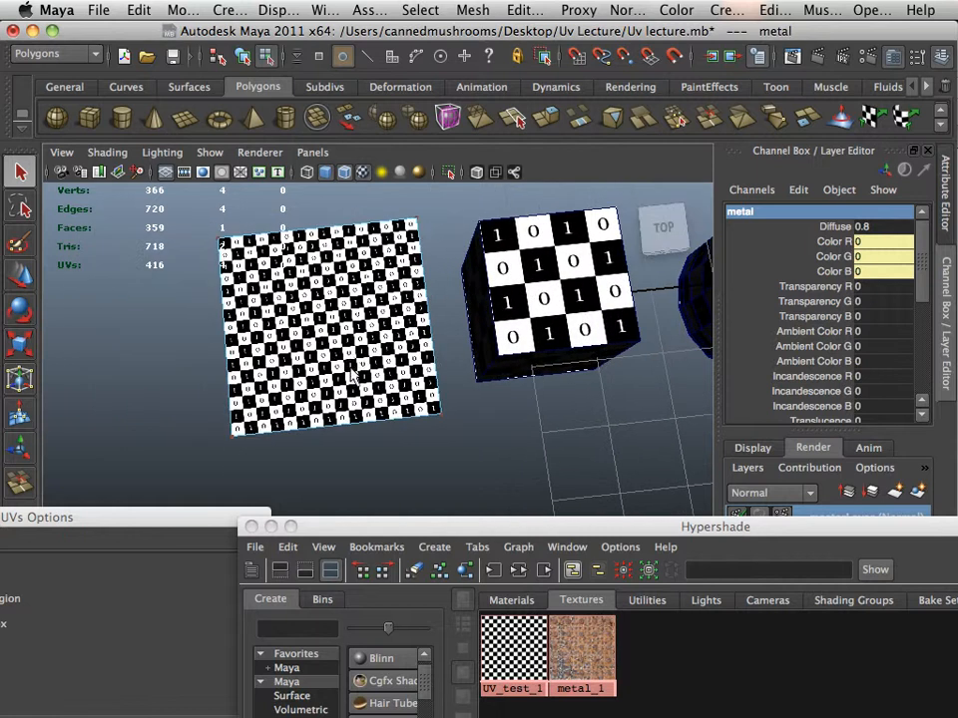
{"action": "right_click_drag", "start_coordinate": [350, 344], "coordinate": [419, 322]}
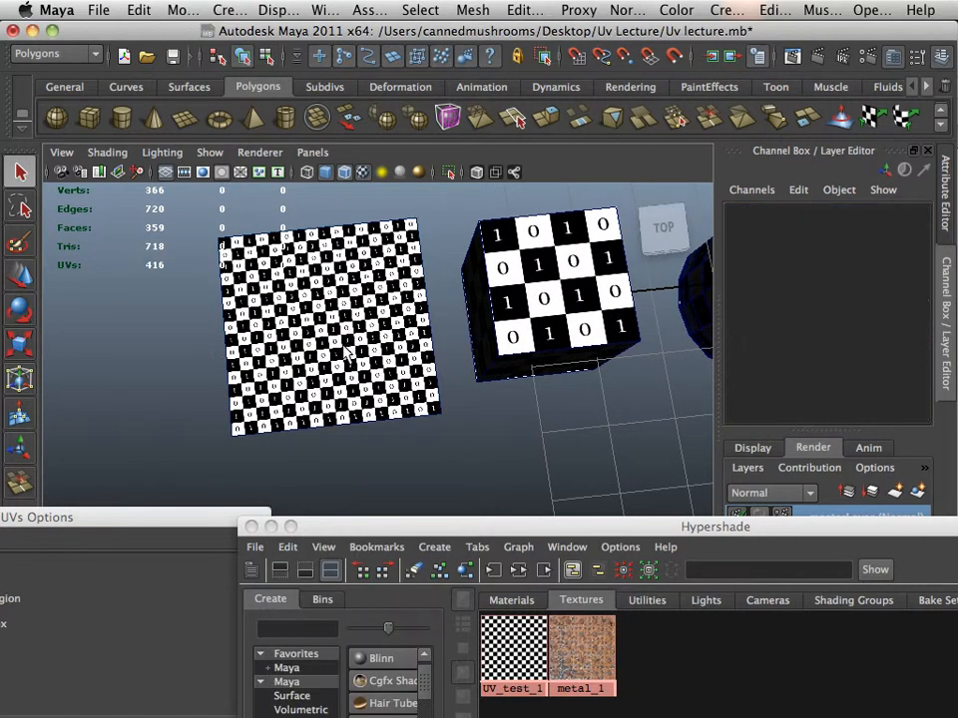
{"action": "left_click", "coordinate": [351, 351]}
{"action": "right_click_drag", "start_coordinate": [361, 345], "coordinate": [473, 664]}
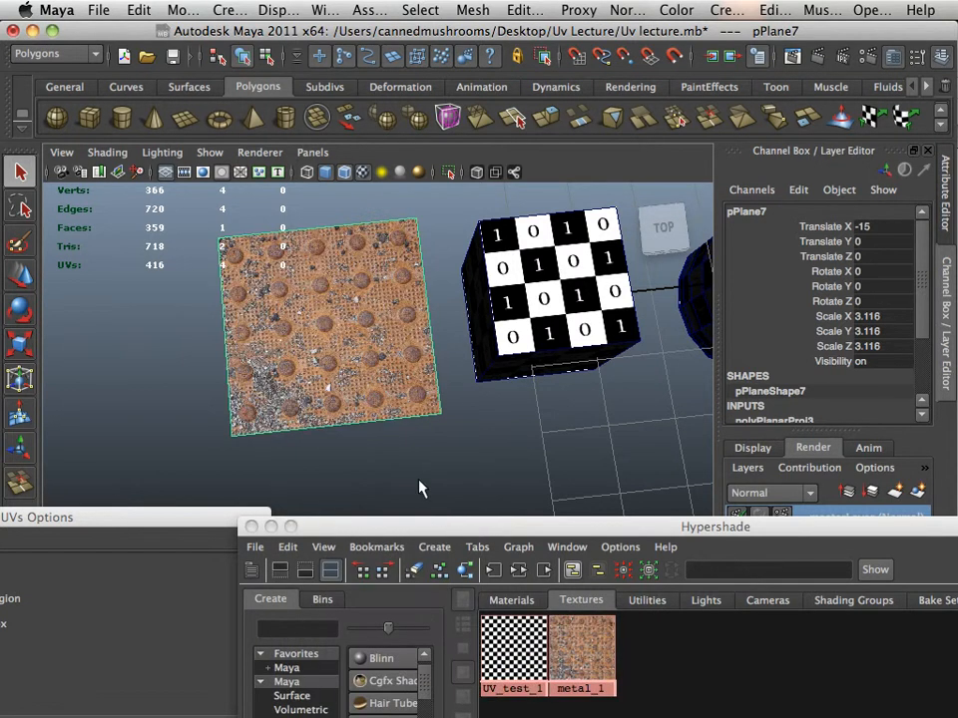
Step: Assign the metal material to the cube beside the plane by repeating the last assignment
{"action": "left_click_drag", "start_coordinate": [419, 480], "coordinate": [398, 465], "text": "alt"}
{"action": "middle_click_drag", "start_coordinate": [398, 465], "coordinate": [395, 483], "text": "alt"}
{"action": "right_click_drag", "start_coordinate": [395, 483], "coordinate": [426, 470], "text": "alt"}
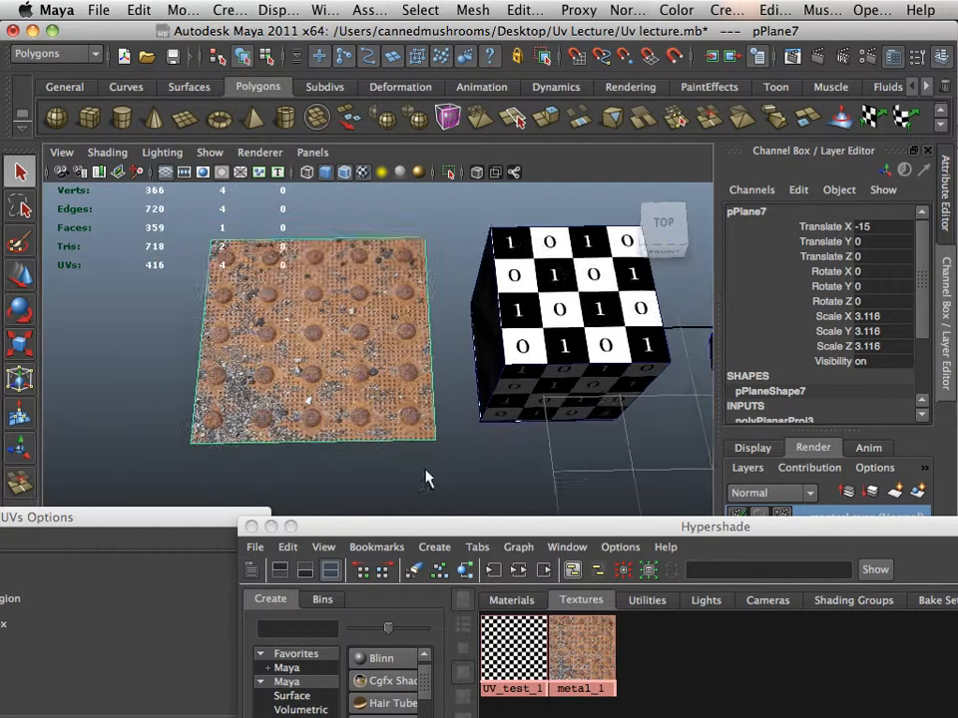
{"action": "middle_click_drag", "start_coordinate": [425, 480], "coordinate": [429, 439], "text": "alt"}
{"action": "left_click", "coordinate": [494, 392]}
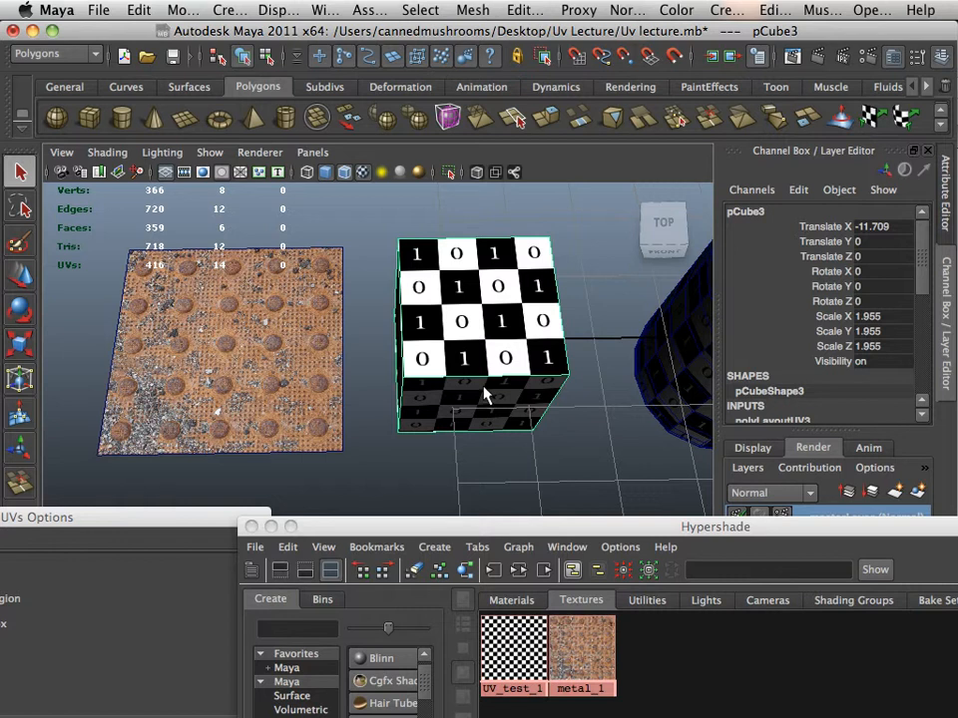
{"action": "key", "text": "g"}
Step: Examine the metal texture up close on the cube's top and side faces and on the neighbouring plane
{"action": "left_click_drag", "start_coordinate": [461, 409], "coordinate": [454, 377], "text": "alt"}
{"action": "middle_click_drag", "start_coordinate": [454, 377], "coordinate": [408, 409], "text": "alt"}
{"action": "right_click_drag", "start_coordinate": [407, 410], "coordinate": [404, 417], "text": "alt"}
{"action": "left_click_drag", "start_coordinate": [404, 424], "coordinate": [404, 365], "text": "alt"}
{"action": "right_click_drag", "start_coordinate": [405, 364], "coordinate": [276, 346], "text": "alt"}
{"action": "middle_click_drag", "start_coordinate": [498, 363], "coordinate": [368, 379], "text": "alt"}
{"action": "right_click_drag", "start_coordinate": [368, 379], "coordinate": [465, 417], "text": "alt"}
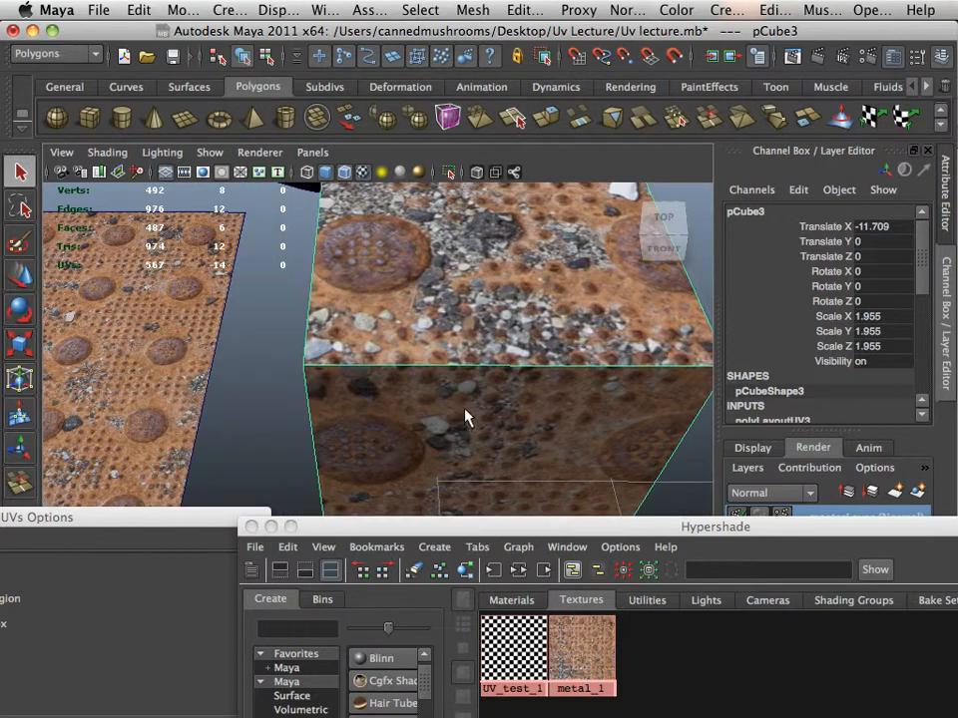
{"action": "left_click_drag", "start_coordinate": [466, 417], "coordinate": [572, 410], "text": "alt"}
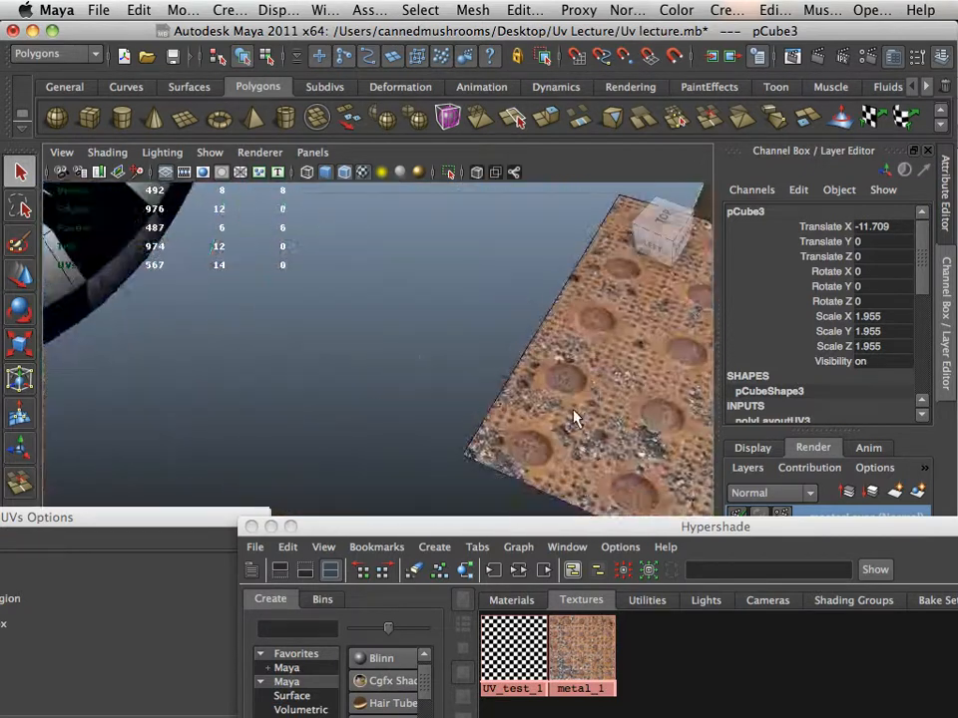
{"action": "middle_click_drag", "start_coordinate": [572, 410], "coordinate": [314, 466], "text": "alt"}
{"action": "right_click_drag", "start_coordinate": [314, 466], "coordinate": [358, 436], "text": "alt"}
{"action": "left_click_drag", "start_coordinate": [358, 435], "coordinate": [375, 498], "text": "alt"}
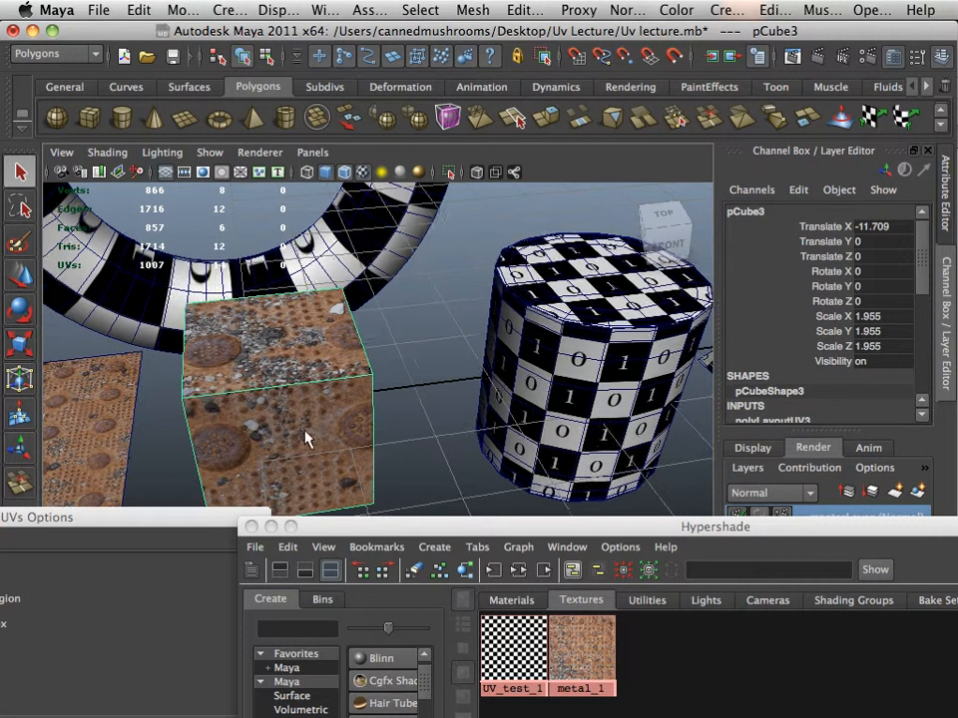
Step: Assign the metal material to the cylinder beside the cube and deselect it
{"action": "right_click_drag", "start_coordinate": [305, 431], "coordinate": [389, 460], "text": "alt"}
{"action": "left_click_drag", "start_coordinate": [389, 469], "coordinate": [322, 365], "text": "alt"}
{"action": "left_click_drag", "start_coordinate": [287, 402], "coordinate": [451, 377], "text": "alt"}
{"action": "middle_click_drag", "start_coordinate": [452, 378], "coordinate": [389, 406], "text": "alt"}
{"action": "left_click", "coordinate": [389, 406]}
{"action": "right_click_drag", "start_coordinate": [389, 406], "coordinate": [226, 267], "text": "alt"}
{"action": "right_click", "coordinate": [304, 345]}
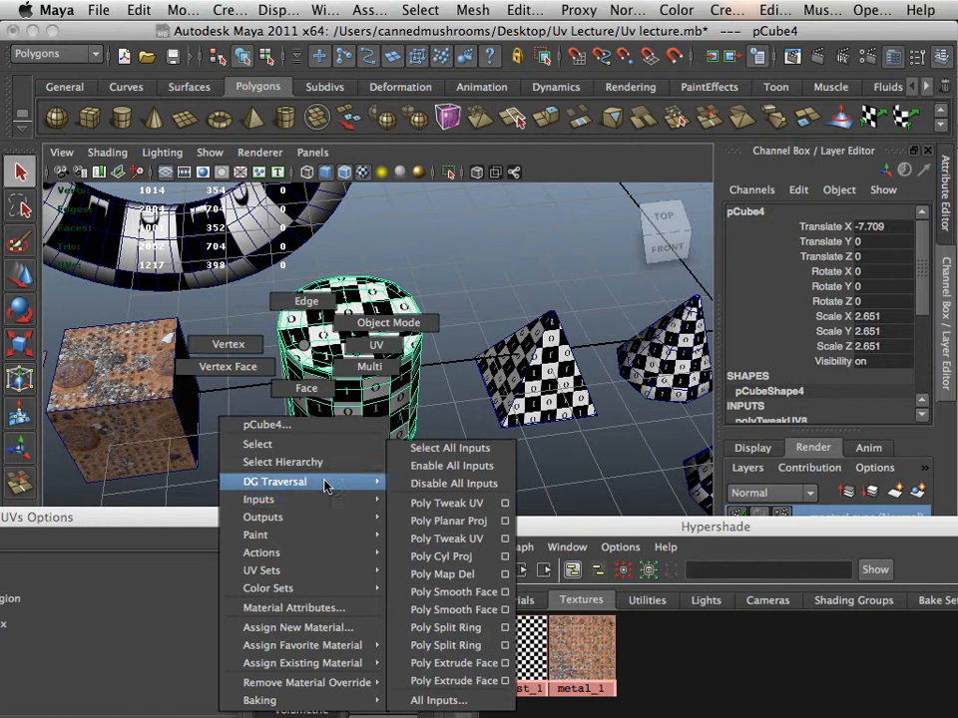
{"action": "left_click", "coordinate": [369, 366]}
{"action": "right_click_drag", "start_coordinate": [409, 362], "coordinate": [427, 331]}
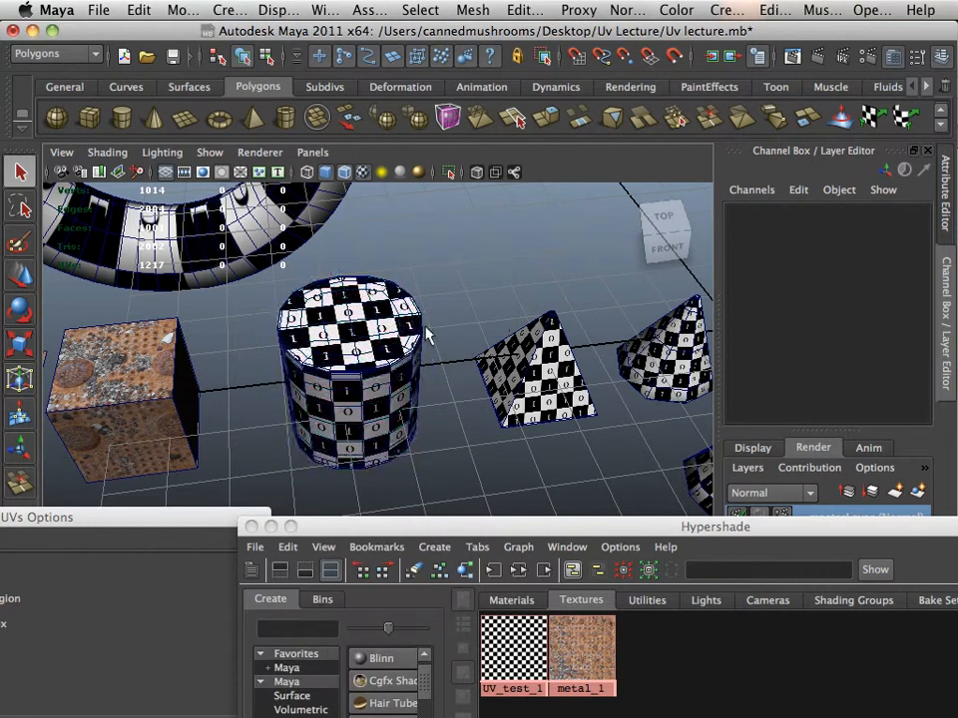
{"action": "left_click", "coordinate": [406, 336]}
{"action": "key", "text": "g"}
{"action": "left_click", "coordinate": [433, 385]}
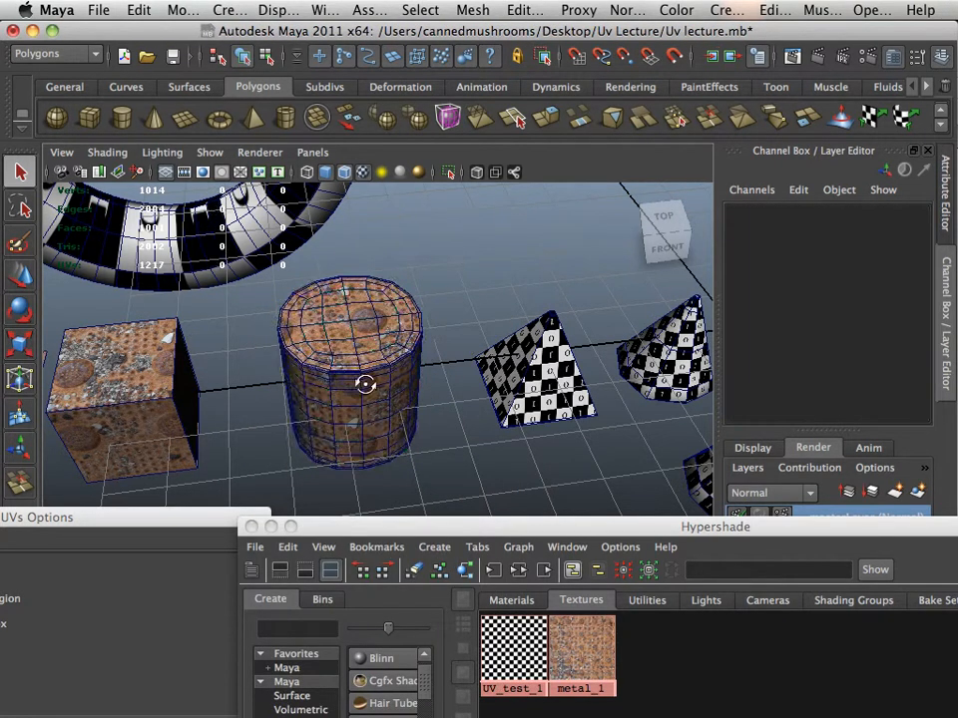
Step: Assign the metal material to the four-sided pyramid beside the cylinder
{"action": "left_click_drag", "start_coordinate": [365, 385], "coordinate": [365, 358], "text": "alt"}
{"action": "scroll", "coordinate": [395, 350], "scroll_direction": "up", "scroll_amount": 5}
{"action": "middle_click_drag", "start_coordinate": [395, 350], "coordinate": [406, 434], "text": "alt"}
{"action": "right_click_drag", "start_coordinate": [395, 397], "coordinate": [414, 396], "text": "alt"}
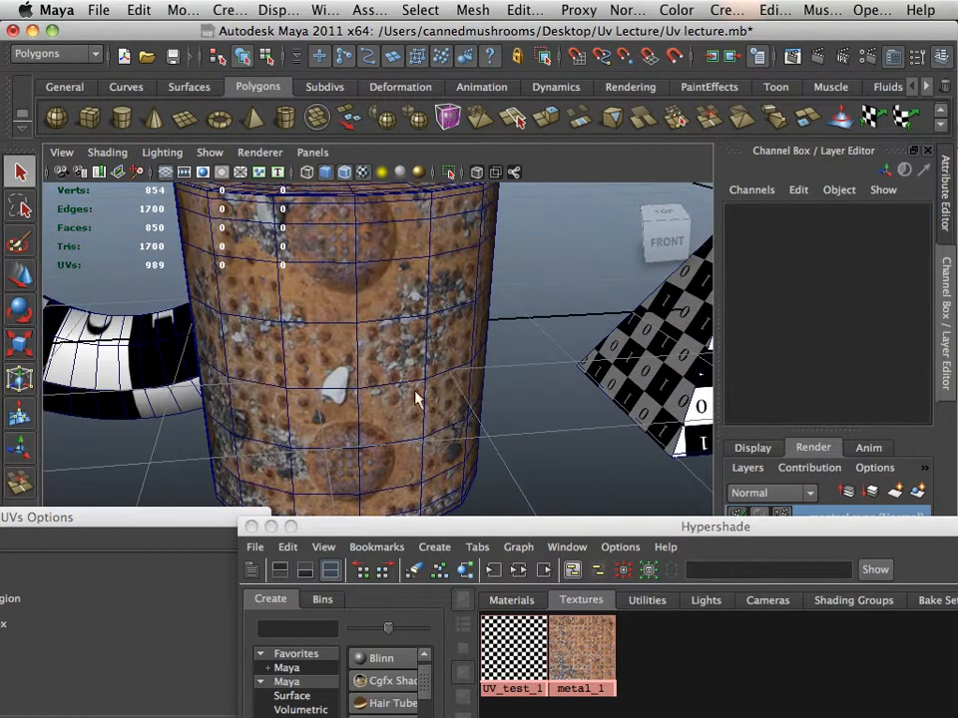
{"action": "middle_click_drag", "start_coordinate": [484, 320], "coordinate": [301, 376], "text": "alt"}
{"action": "left_click", "coordinate": [347, 386]}
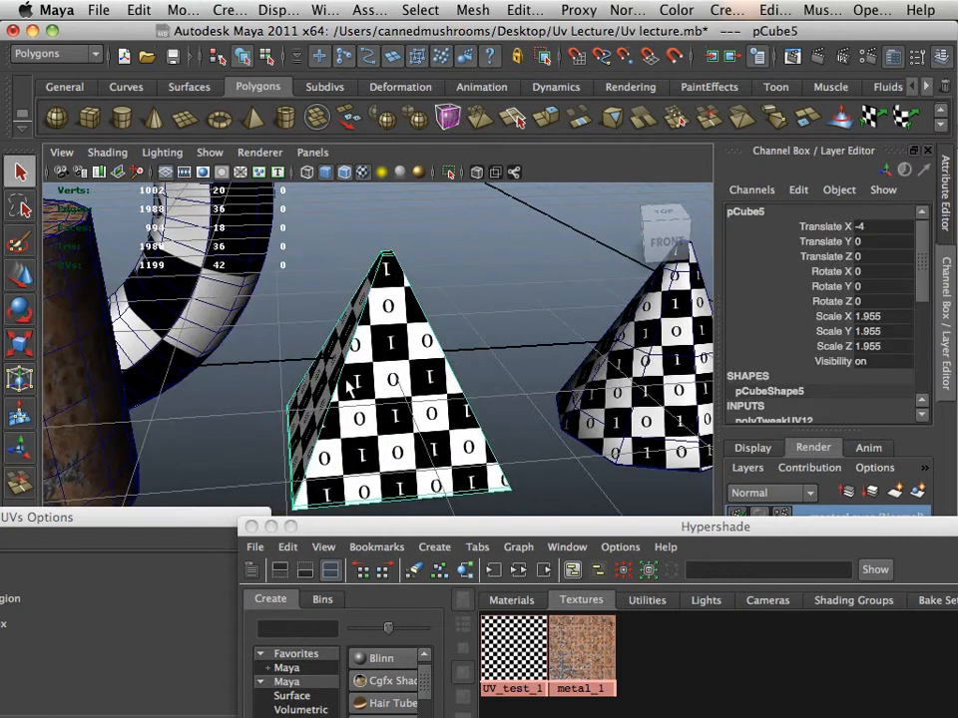
{"action": "key", "text": "g"}
Step: Assign the metal material to the faceted cone beside the four-sided pyramid
{"action": "right_click_drag", "start_coordinate": [483, 427], "coordinate": [600, 454], "text": "alt"}
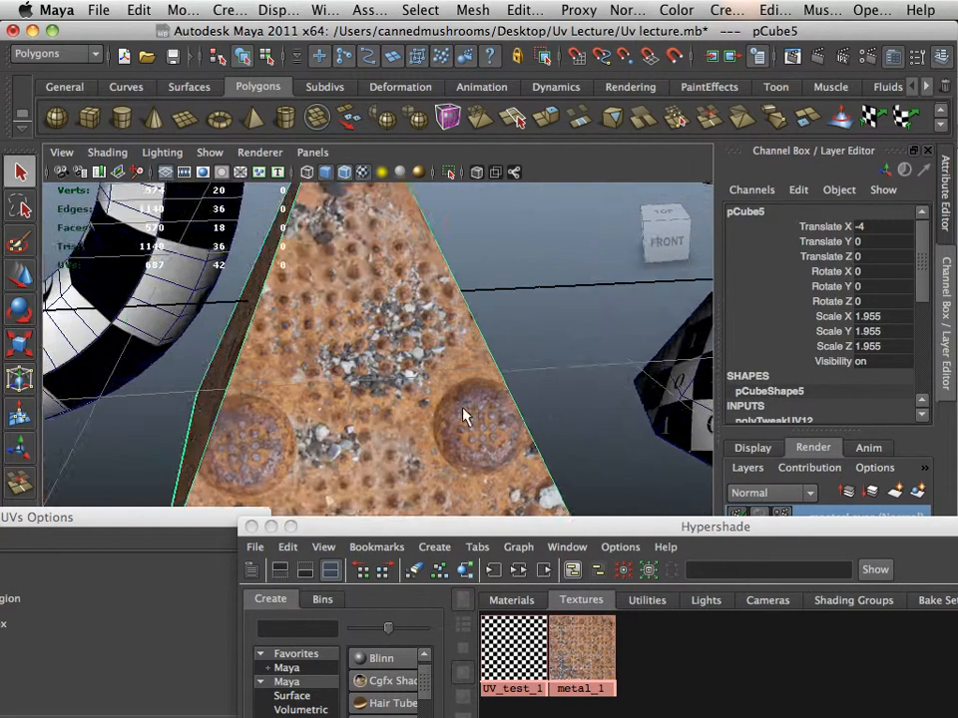
{"action": "middle_click_drag", "start_coordinate": [639, 419], "coordinate": [419, 389], "text": "alt"}
{"action": "left_click", "coordinate": [506, 370]}
{"action": "key", "text": "g"}
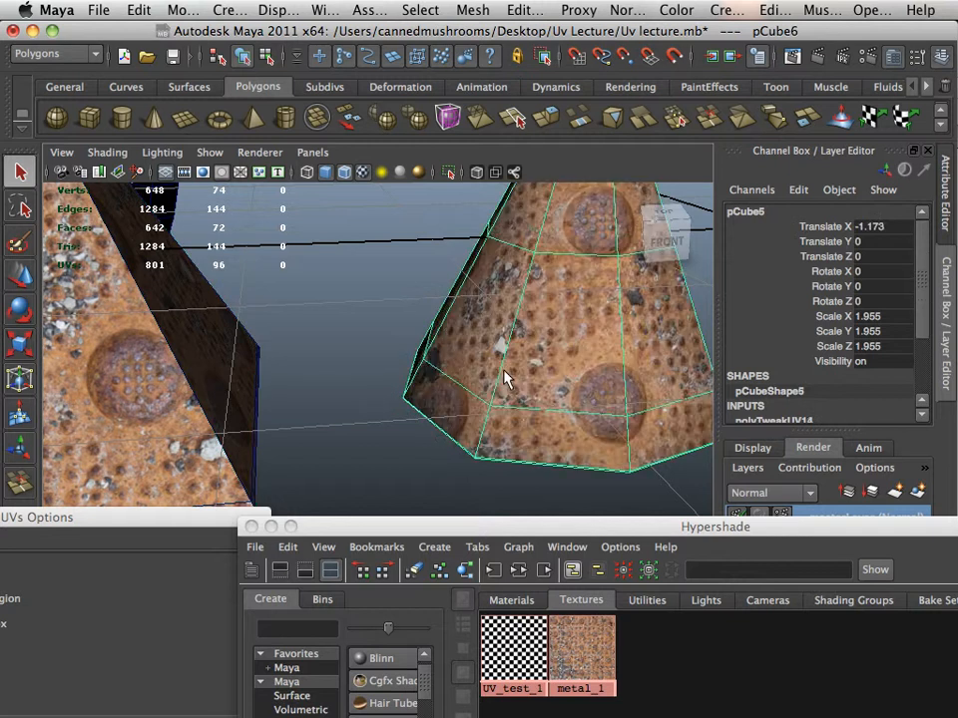
Step: Assign the metal material to the large upright ring behind the primitives and deselect it
{"action": "right_click_drag", "start_coordinate": [522, 434], "coordinate": [427, 393], "text": "alt"}
{"action": "left_click_drag", "start_coordinate": [427, 393], "coordinate": [267, 339], "text": "alt"}
{"action": "mouse_move", "coordinate": [369, 364]}
{"action": "left_mouse_down", "text": "alt"}
{"action": "mouse_move", "coordinate": [359, 374]}
{"action": "mouse_move", "coordinate": [384, 371]}
{"action": "left_mouse_up", "text": "alt"}
{"action": "left_click_drag", "start_coordinate": [469, 339], "coordinate": [348, 338], "text": "alt"}
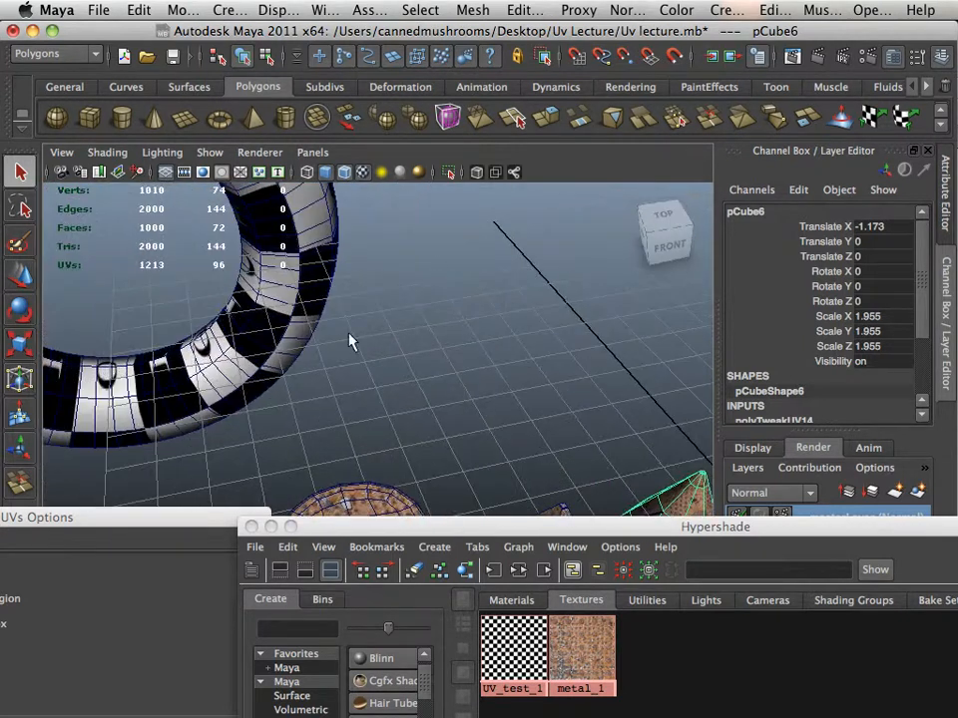
{"action": "left_click", "coordinate": [305, 322]}
{"action": "key", "text": "g"}
{"action": "left_click", "coordinate": [344, 364]}
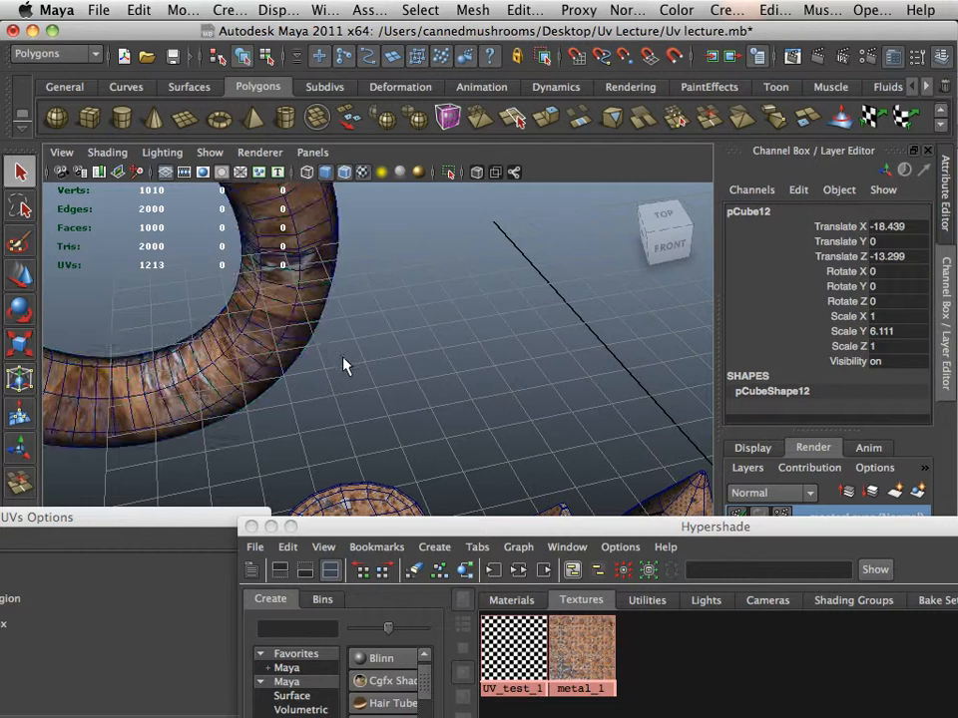
Step: Assign the metal material to the small torus lying flat beside the cones
{"action": "right_click_drag", "start_coordinate": [344, 364], "coordinate": [243, 316], "text": "alt"}
{"action": "left_click_drag", "start_coordinate": [243, 316], "coordinate": [554, 395], "text": "alt"}
{"action": "middle_click_drag", "start_coordinate": [193, 345], "coordinate": [55, 337], "text": "alt"}
{"action": "left_click_drag", "start_coordinate": [638, 384], "coordinate": [456, 424], "text": "alt"}
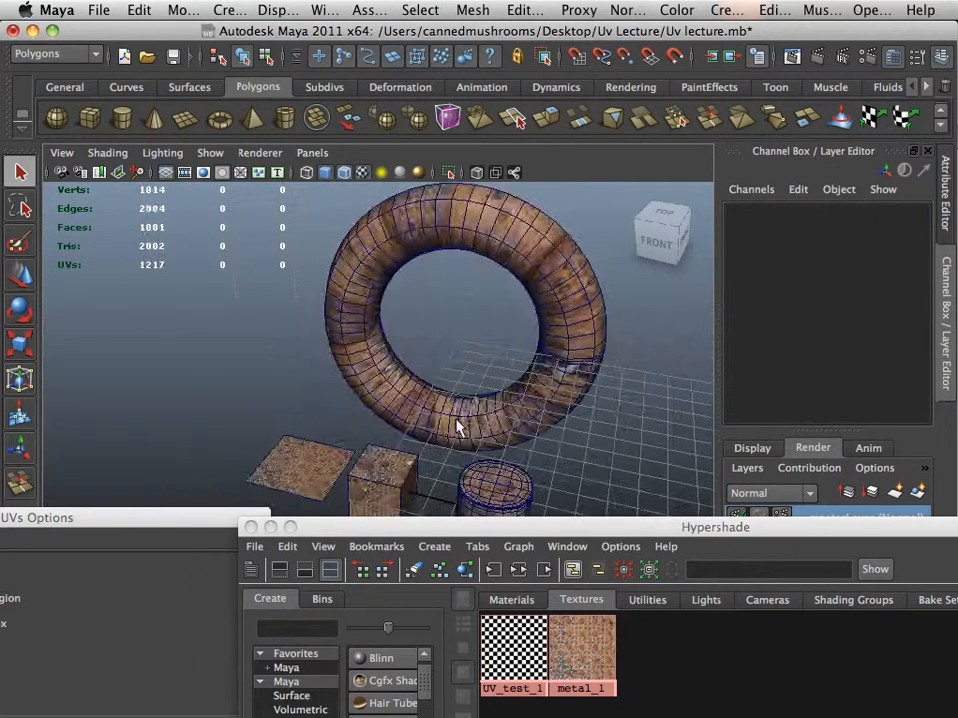
{"action": "middle_click_drag", "start_coordinate": [456, 425], "coordinate": [351, 381], "text": "alt"}
{"action": "right_click_drag", "start_coordinate": [351, 381], "coordinate": [343, 407], "text": "alt"}
{"action": "middle_click_drag", "start_coordinate": [343, 407], "coordinate": [328, 390], "text": "alt"}
{"action": "right_click_drag", "start_coordinate": [328, 390], "coordinate": [479, 466], "text": "alt"}
{"action": "left_click", "coordinate": [392, 436]}
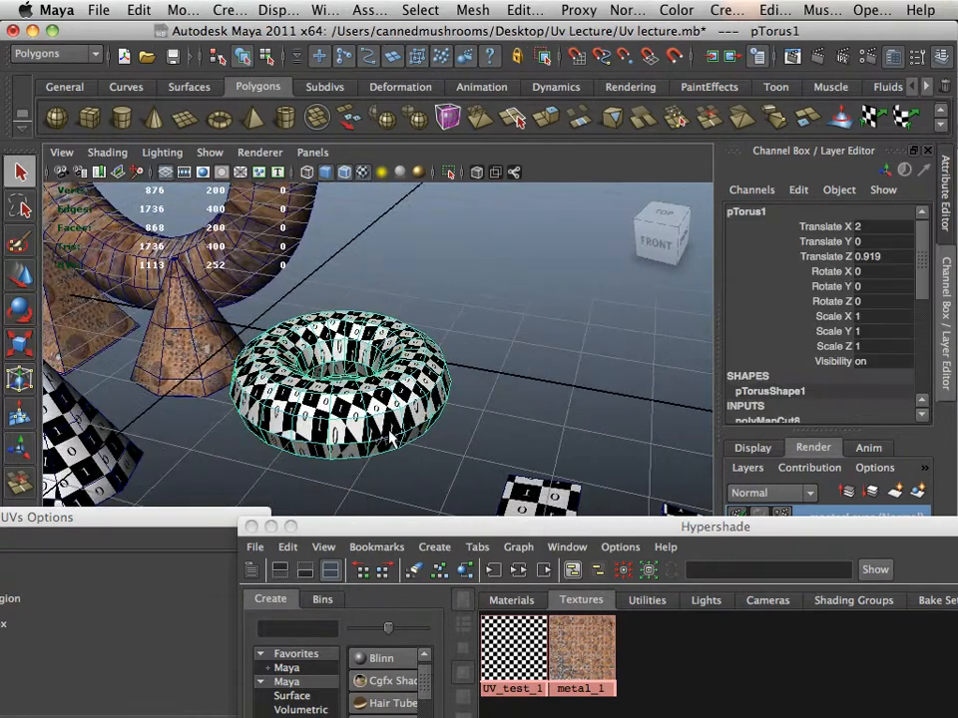
{"action": "key", "text": "g"}
Step: Inspect the texture on the torus's inner faces, and assign the metal material to the dumbbell-shaped object
{"action": "right_click_drag", "start_coordinate": [394, 451], "coordinate": [445, 449], "text": "alt"}
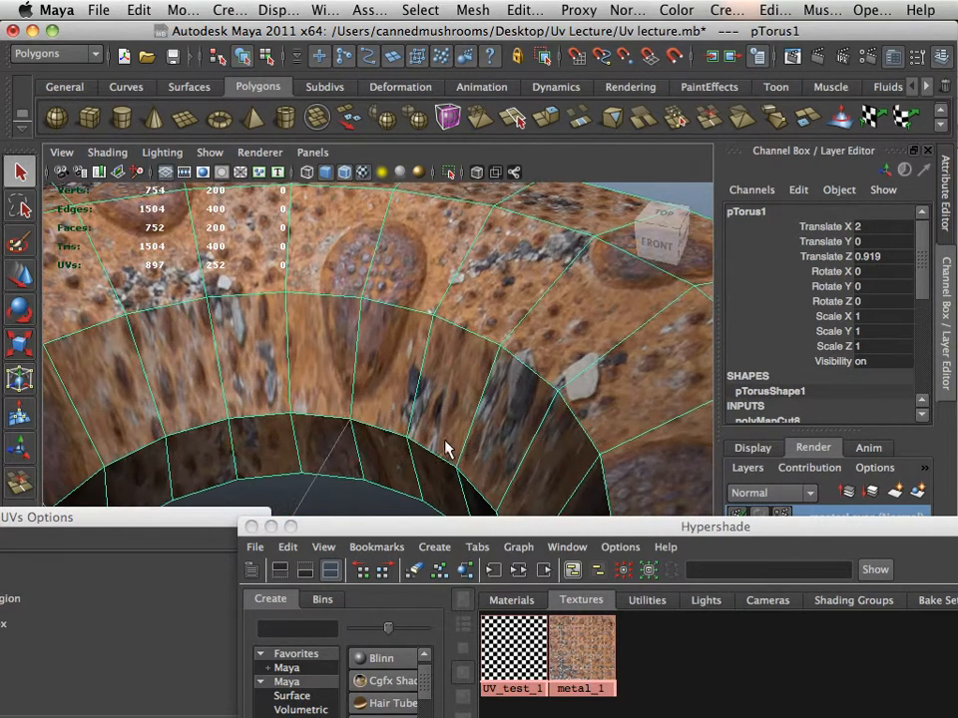
{"action": "right_click_drag", "start_coordinate": [462, 341], "coordinate": [213, 239], "text": "alt"}
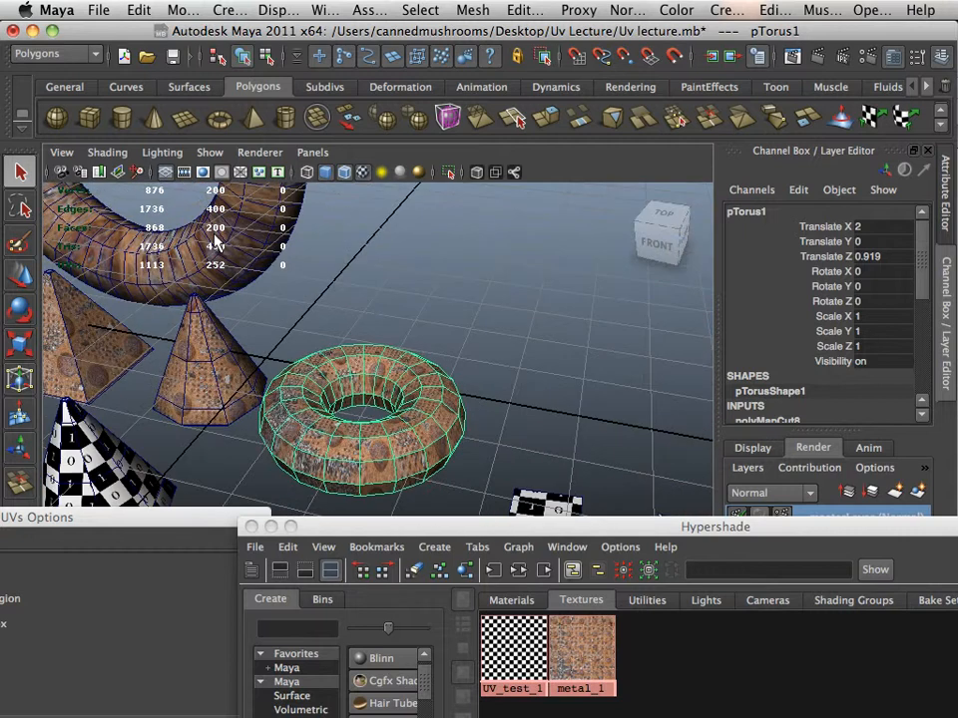
{"action": "right_click_drag", "start_coordinate": [363, 370], "coordinate": [424, 365], "text": "alt"}
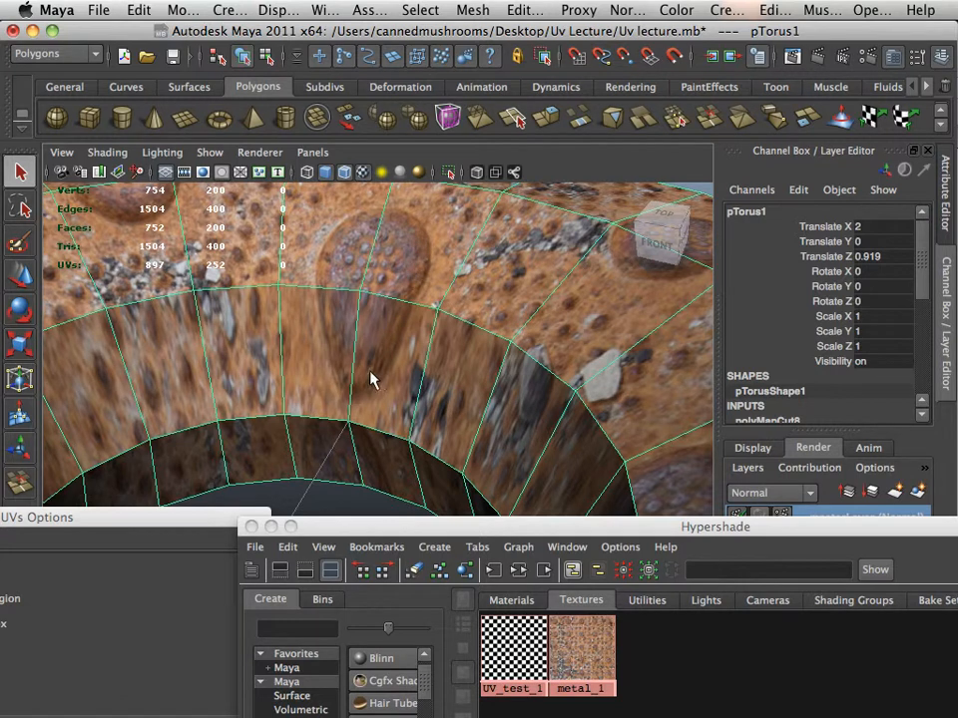
{"action": "right_click_drag", "start_coordinate": [454, 374], "coordinate": [409, 309], "text": "alt"}
{"action": "right_click_drag", "start_coordinate": [439, 358], "coordinate": [330, 304], "text": "alt"}
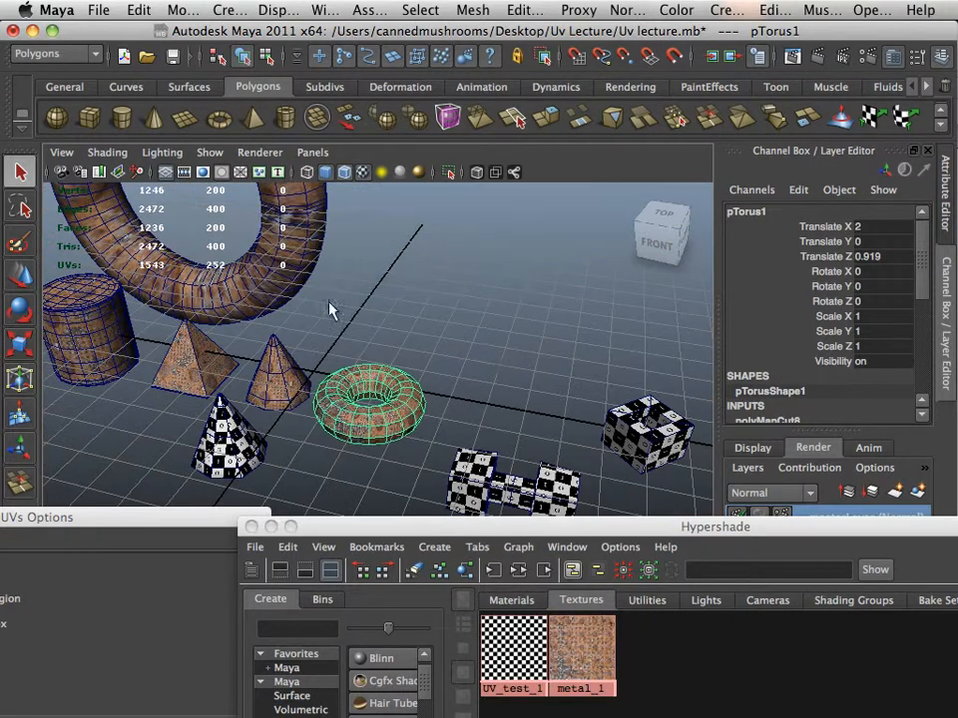
{"action": "middle_click_drag", "start_coordinate": [329, 304], "coordinate": [380, 232], "text": "alt"}
{"action": "right_click_drag", "start_coordinate": [380, 232], "coordinate": [602, 376], "text": "alt"}
{"action": "left_click", "coordinate": [459, 330]}
{"action": "key", "text": "g"}
Step: Assign the metal material to the hollow square pipe and check the texture on its rim and sides
{"action": "middle_click_drag", "start_coordinate": [561, 340], "coordinate": [455, 406], "text": "alt"}
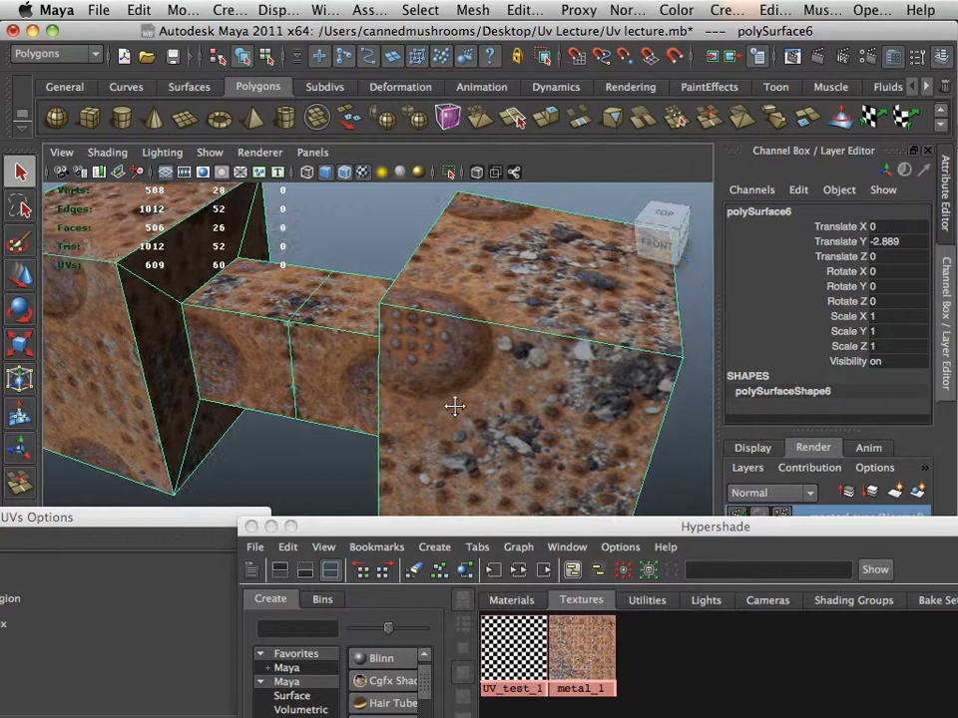
{"action": "left_click_drag", "start_coordinate": [455, 406], "coordinate": [372, 391], "text": "alt"}
{"action": "right_click_drag", "start_coordinate": [372, 391], "coordinate": [391, 323], "text": "alt"}
{"action": "middle_click_drag", "start_coordinate": [391, 324], "coordinate": [264, 377], "text": "alt"}
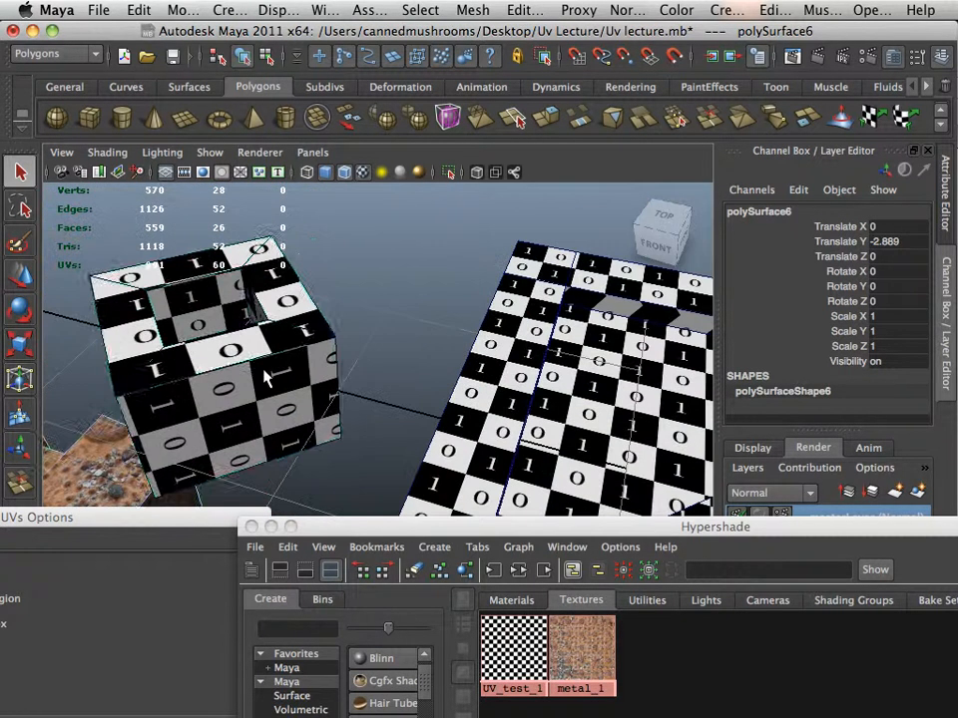
{"action": "left_click", "coordinate": [265, 377]}
{"action": "key", "text": "g"}
{"action": "left_click_drag", "start_coordinate": [257, 389], "coordinate": [290, 370], "text": "alt"}
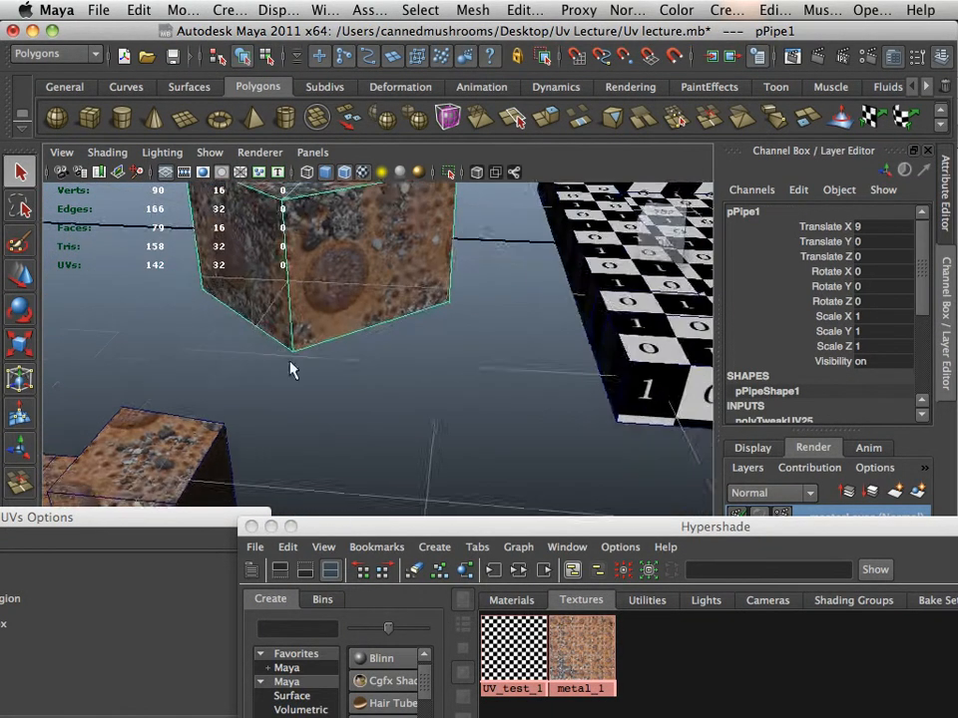
{"action": "right_click_drag", "start_coordinate": [290, 370], "coordinate": [331, 308], "text": "alt"}
{"action": "left_click_drag", "start_coordinate": [331, 309], "coordinate": [355, 368], "text": "alt"}
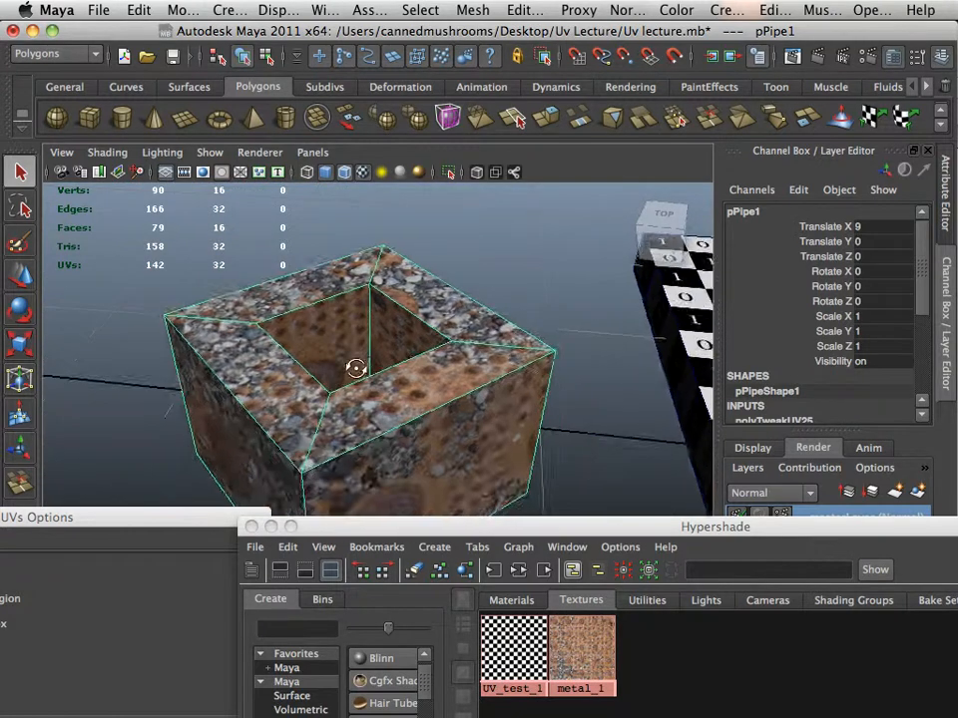
Step: Assign the metal material to the flat square panel with the diagonal brace beside the hollow pipe
{"action": "right_click_drag", "start_coordinate": [355, 368], "coordinate": [344, 335], "text": "alt"}
{"action": "middle_click_drag", "start_coordinate": [345, 335], "coordinate": [293, 314], "text": "alt"}
{"action": "left_click", "coordinate": [395, 353]}
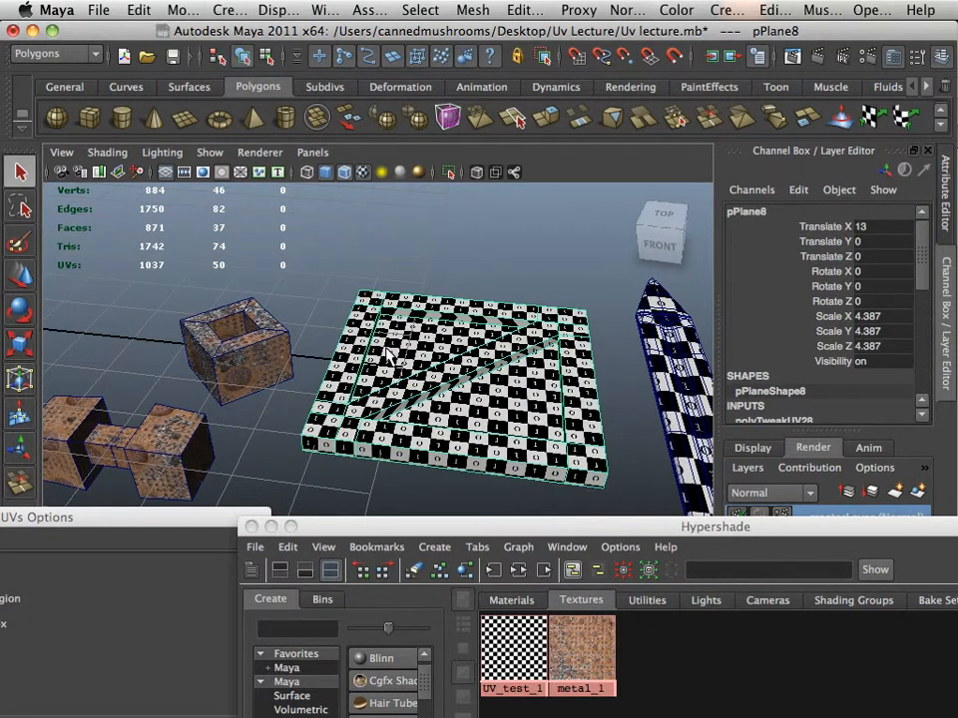
{"action": "key", "text": "g"}
Step: Examine how the metal texture runs along the recess walls and diagonal brace of the flat square panel
{"action": "left_click_drag", "start_coordinate": [385, 336], "coordinate": [469, 370], "text": "alt"}
{"action": "right_click_drag", "start_coordinate": [469, 369], "coordinate": [555, 404], "text": "alt"}
{"action": "left_click_drag", "start_coordinate": [556, 404], "coordinate": [329, 361], "text": "alt"}
{"action": "right_click_drag", "start_coordinate": [329, 361], "coordinate": [368, 382], "text": "alt"}
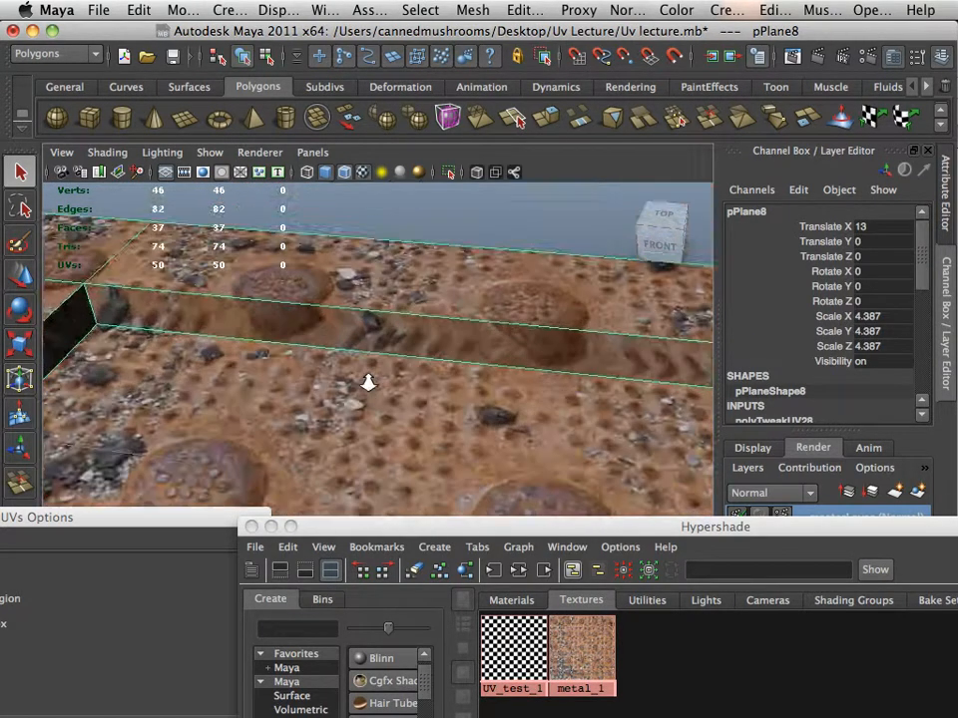
{"action": "left_click_drag", "start_coordinate": [368, 382], "coordinate": [357, 340], "text": "alt"}
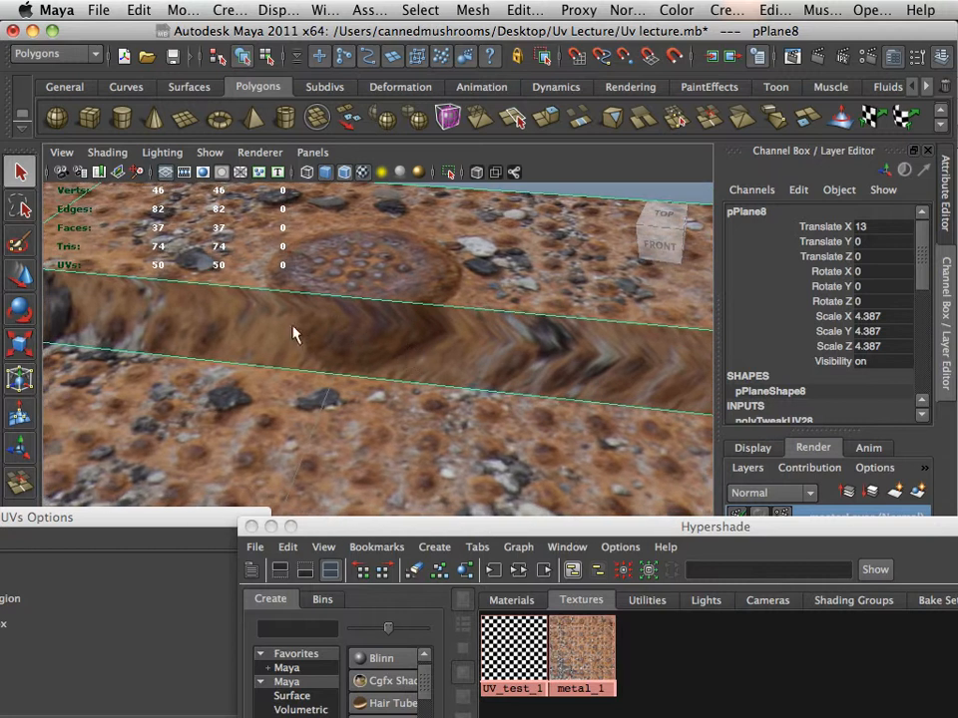
{"action": "left_click_drag", "start_coordinate": [284, 317], "coordinate": [308, 321], "text": "alt"}
{"action": "right_click_drag", "start_coordinate": [305, 319], "coordinate": [432, 325], "text": "alt"}
{"action": "middle_click_drag", "start_coordinate": [432, 325], "coordinate": [414, 349], "text": "alt"}
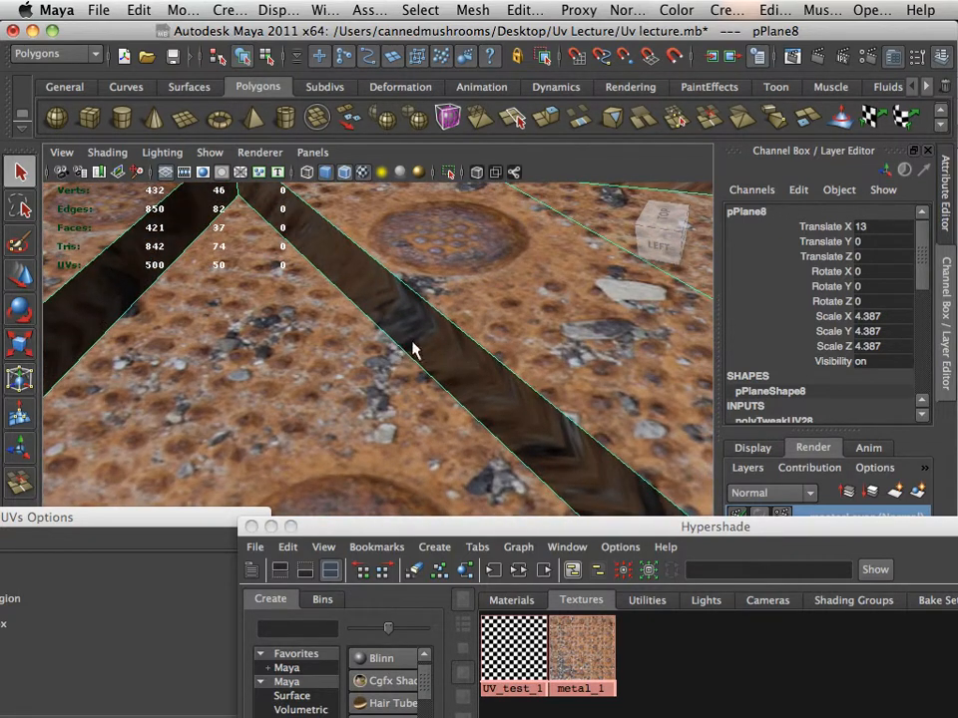
{"action": "mouse_move", "coordinate": [417, 317]}
{"action": "left_mouse_down", "text": "alt"}
{"action": "mouse_move", "coordinate": [475, 325]}
{"action": "mouse_move", "coordinate": [435, 321]}
{"action": "left_mouse_up", "text": "alt"}
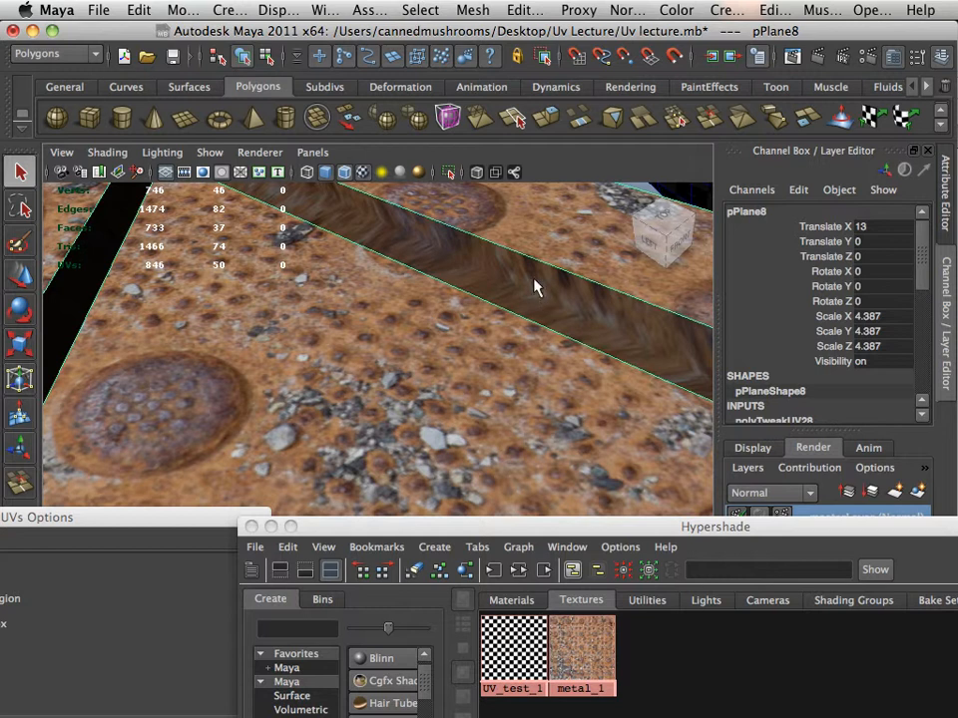
{"action": "left_click_drag", "start_coordinate": [336, 230], "coordinate": [314, 282], "text": "alt"}
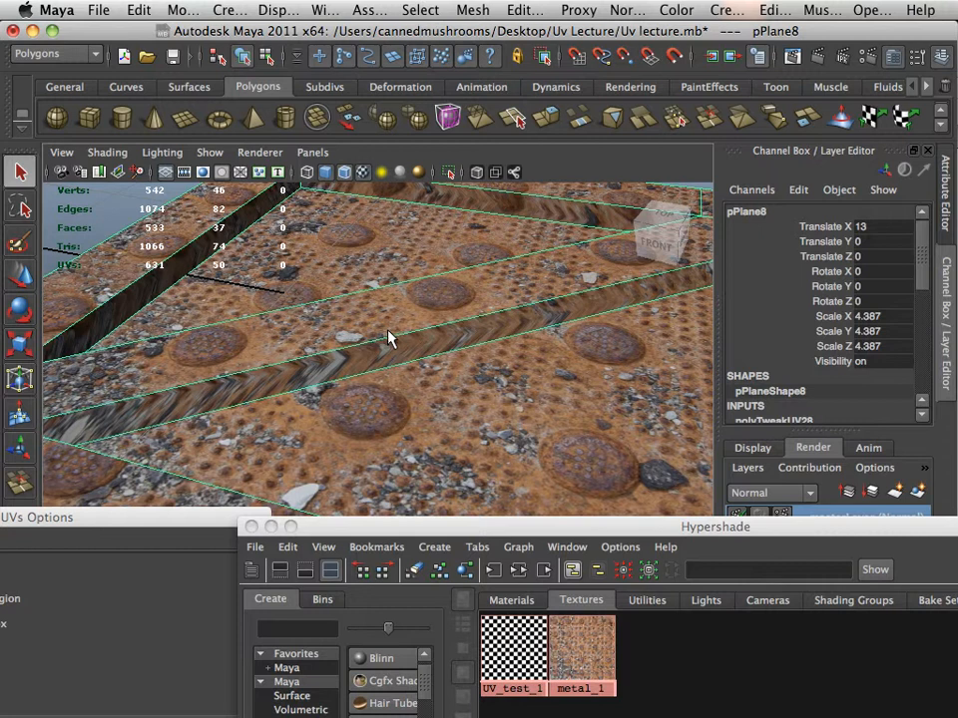
{"action": "left_click_drag", "start_coordinate": [389, 338], "coordinate": [444, 316], "text": "alt"}
{"action": "right_click_drag", "start_coordinate": [418, 313], "coordinate": [342, 321], "text": "alt"}
{"action": "left_click_drag", "start_coordinate": [343, 320], "coordinate": [253, 313], "text": "alt"}
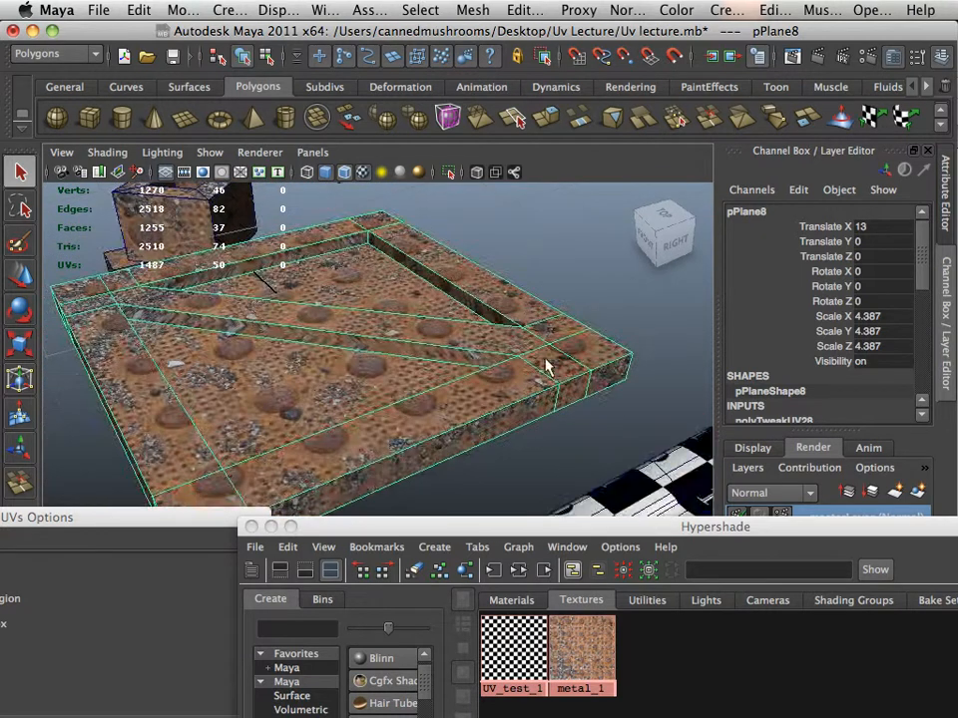
Step: Assign the metal material to the long pointed bar beside the square panel
{"action": "right_click_drag", "start_coordinate": [545, 365], "coordinate": [513, 338], "text": "alt"}
{"action": "middle_click_drag", "start_coordinate": [512, 338], "coordinate": [464, 336], "text": "alt"}
{"action": "left_click", "coordinate": [464, 335]}
{"action": "key", "text": "g"}
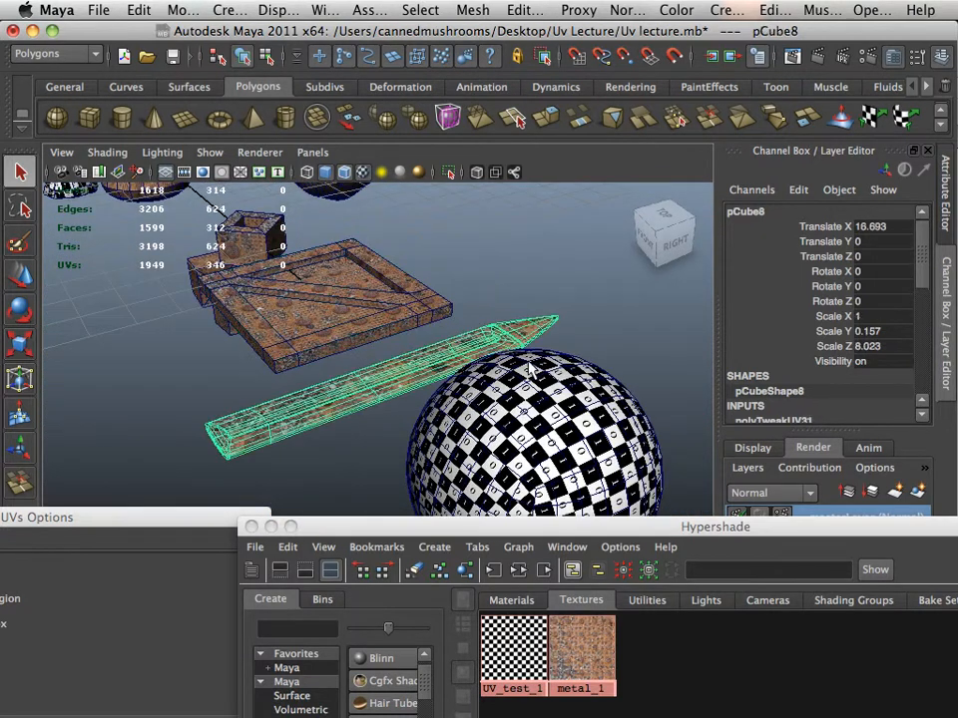
Step: Assign the metal material to the large sphere beside the pointed bar and deselect it
{"action": "left_click_drag", "start_coordinate": [445, 374], "coordinate": [616, 369], "text": "alt"}
{"action": "middle_click_drag", "start_coordinate": [616, 369], "coordinate": [529, 353], "text": "alt"}
{"action": "mouse_move", "coordinate": [529, 354]}
{"action": "right_mouse_down", "text": "alt"}
{"action": "mouse_move", "coordinate": [563, 355]}
{"action": "mouse_move", "coordinate": [528, 351]}
{"action": "right_mouse_up", "text": "alt"}
{"action": "mouse_move", "coordinate": [528, 351]}
{"action": "left_mouse_down", "text": "alt"}
{"action": "mouse_move", "coordinate": [503, 349]}
{"action": "mouse_move", "coordinate": [509, 423]}
{"action": "mouse_move", "coordinate": [503, 380]}
{"action": "left_mouse_up", "text": "alt"}
{"action": "right_click_drag", "start_coordinate": [503, 380], "coordinate": [442, 363], "text": "alt"}
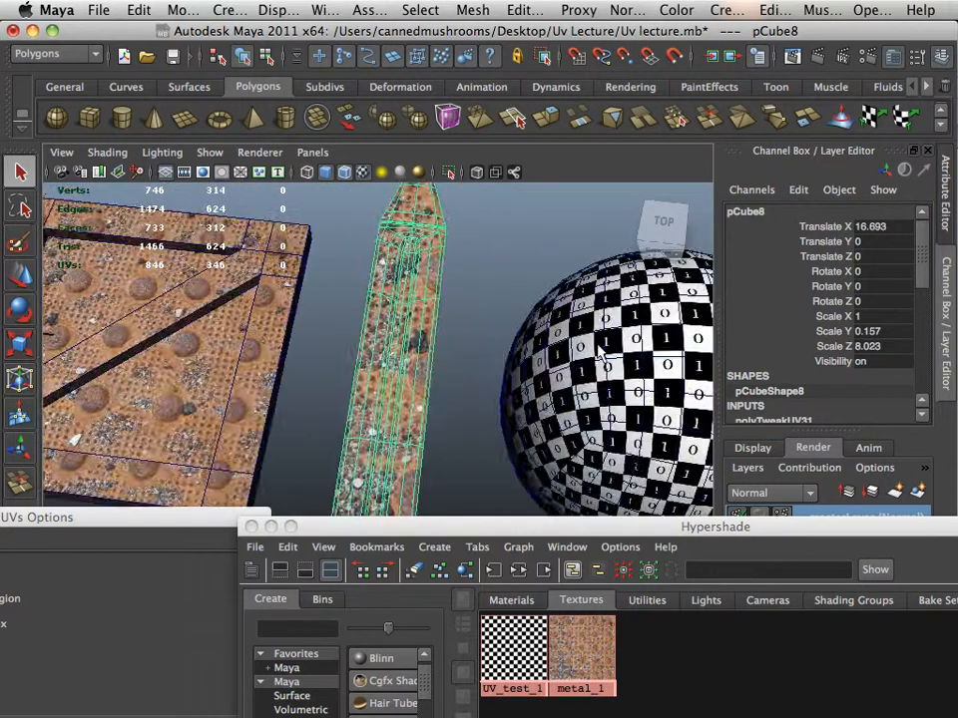
{"action": "middle_click_drag", "start_coordinate": [604, 346], "coordinate": [473, 329], "text": "alt"}
{"action": "left_click", "coordinate": [518, 344]}
{"action": "key", "text": "g"}
{"action": "left_click", "coordinate": [611, 428]}
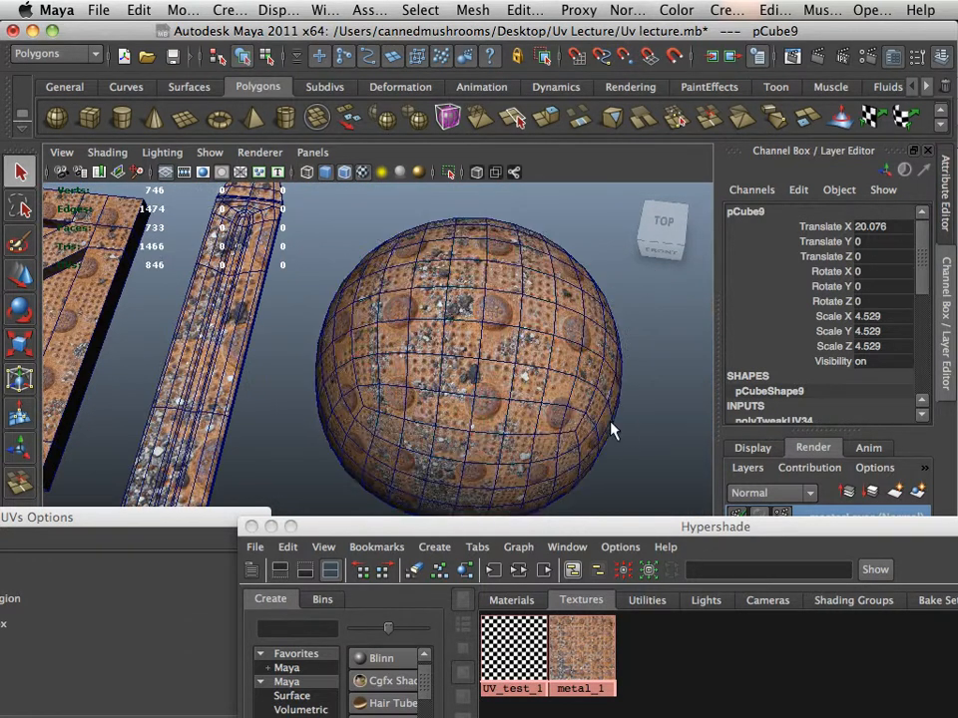
Step: Inspect the metal texture around the large sphere up close, and review the row of textured primitives from above
{"action": "left_click_drag", "start_coordinate": [612, 428], "coordinate": [545, 367], "text": "alt"}
{"action": "middle_click_drag", "start_coordinate": [532, 308], "coordinate": [473, 380], "text": "alt"}
{"action": "right_click_drag", "start_coordinate": [473, 380], "coordinate": [528, 388], "text": "alt"}
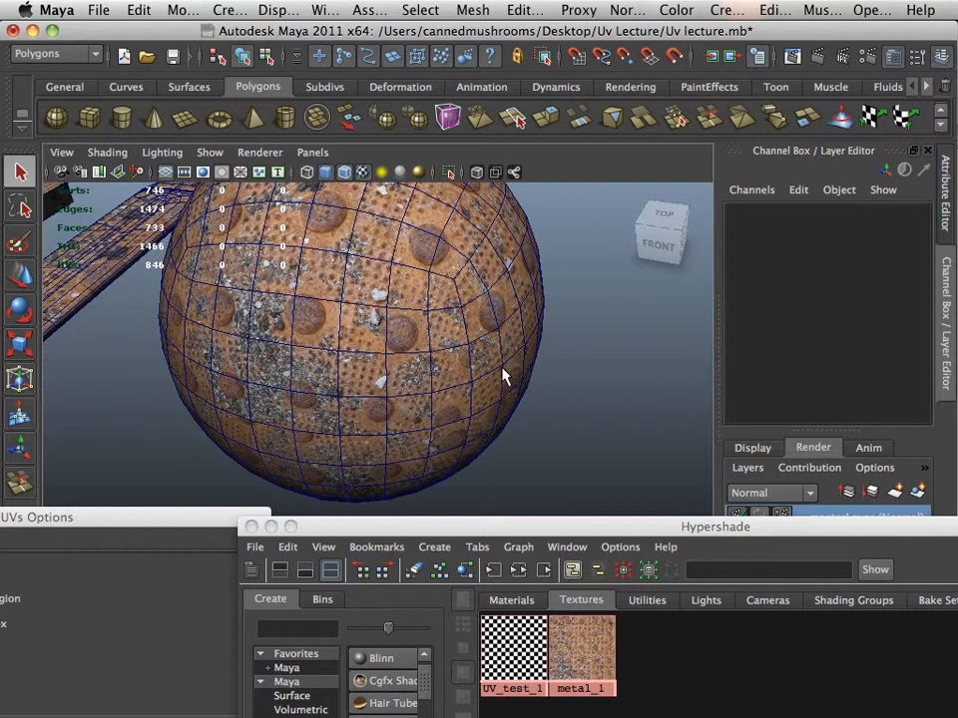
{"action": "middle_click_drag", "start_coordinate": [502, 367], "coordinate": [525, 407], "text": "alt"}
{"action": "mouse_move", "coordinate": [527, 407]}
{"action": "left_mouse_down", "text": "alt"}
{"action": "mouse_move", "coordinate": [412, 387]}
{"action": "mouse_move", "coordinate": [369, 366]}
{"action": "mouse_move", "coordinate": [458, 296]}
{"action": "mouse_move", "coordinate": [425, 324]}
{"action": "mouse_move", "coordinate": [604, 335]}
{"action": "mouse_move", "coordinate": [479, 327]}
{"action": "mouse_move", "coordinate": [586, 398]}
{"action": "mouse_move", "coordinate": [534, 398]}
{"action": "mouse_move", "coordinate": [529, 428]}
{"action": "mouse_move", "coordinate": [718, 410]}
{"action": "mouse_move", "coordinate": [698, 397]}
{"action": "left_mouse_up", "text": "alt"}
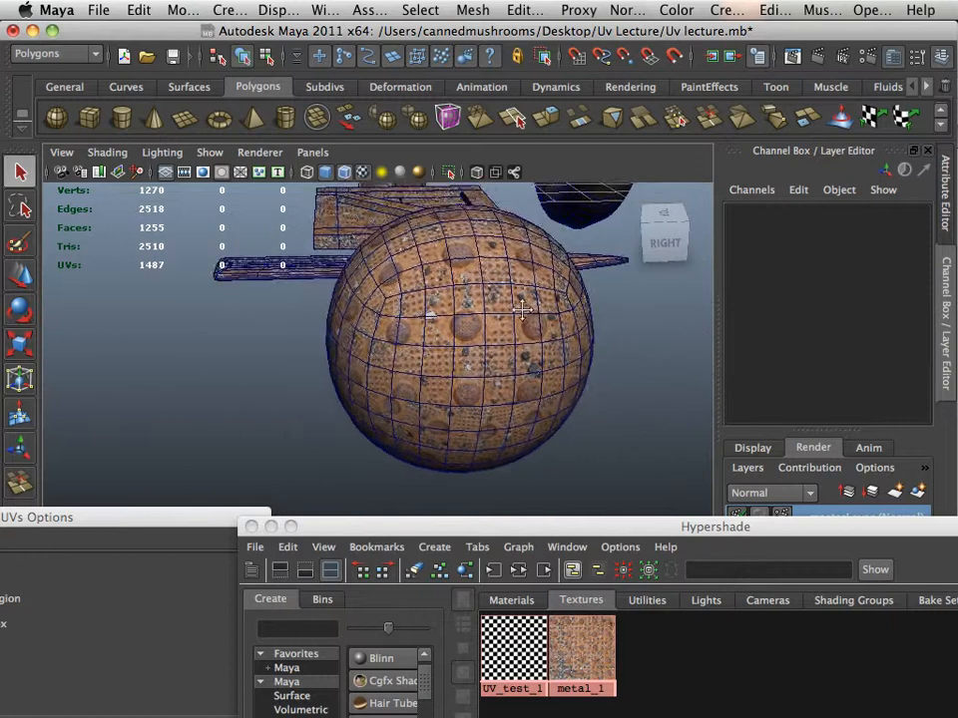
{"action": "right_click_drag", "start_coordinate": [503, 329], "coordinate": [623, 353], "text": "alt"}
{"action": "left_click", "coordinate": [469, 304]}
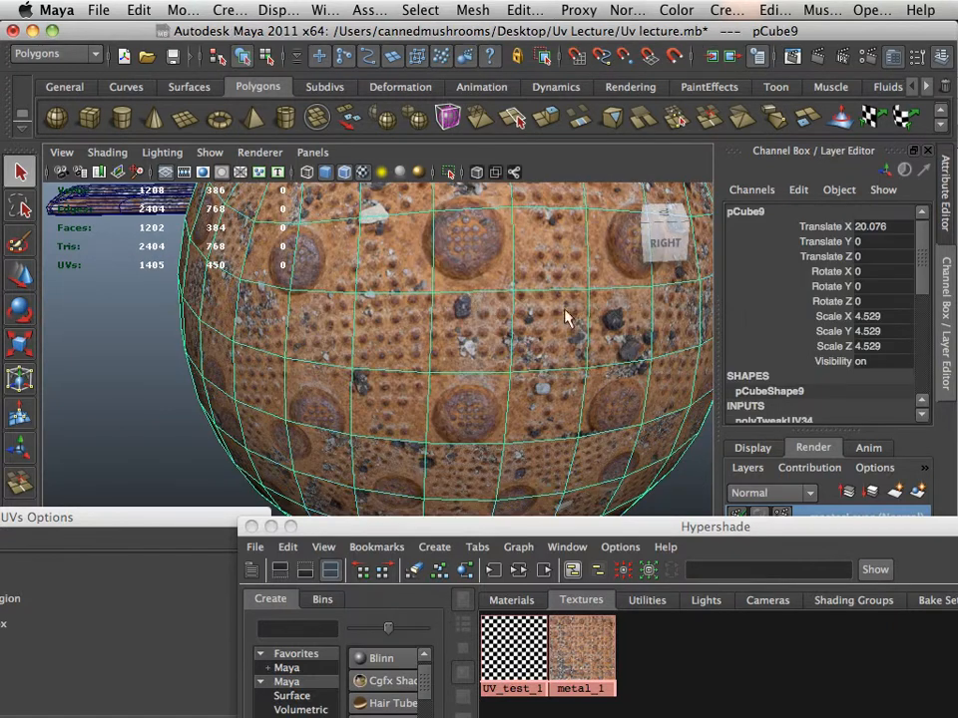
{"action": "right_click_drag", "start_coordinate": [565, 311], "coordinate": [349, 267], "text": "alt"}
{"action": "left_click_drag", "start_coordinate": [369, 249], "coordinate": [588, 294], "text": "alt"}
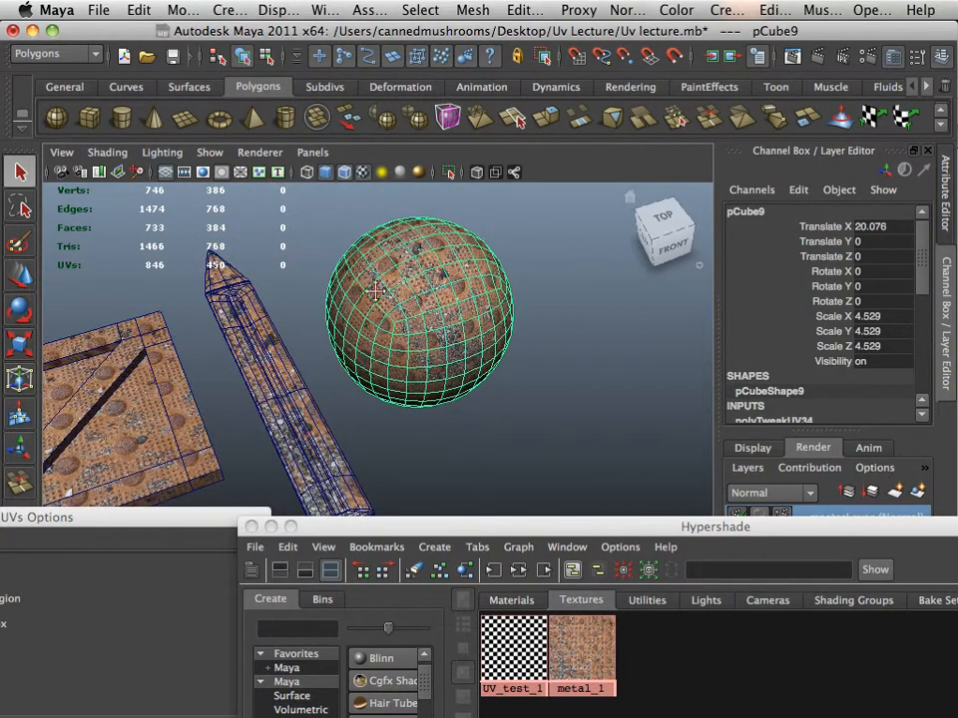
{"action": "middle_click_drag", "start_coordinate": [375, 290], "coordinate": [628, 274], "text": "alt"}
{"action": "right_click_drag", "start_coordinate": [479, 299], "coordinate": [349, 291], "text": "alt"}
{"action": "left_click_drag", "start_coordinate": [349, 291], "coordinate": [298, 342], "text": "alt"}
{"action": "middle_click_drag", "start_coordinate": [298, 342], "coordinate": [514, 269], "text": "alt"}
{"action": "middle_click_drag", "start_coordinate": [299, 310], "coordinate": [574, 320], "text": "alt"}
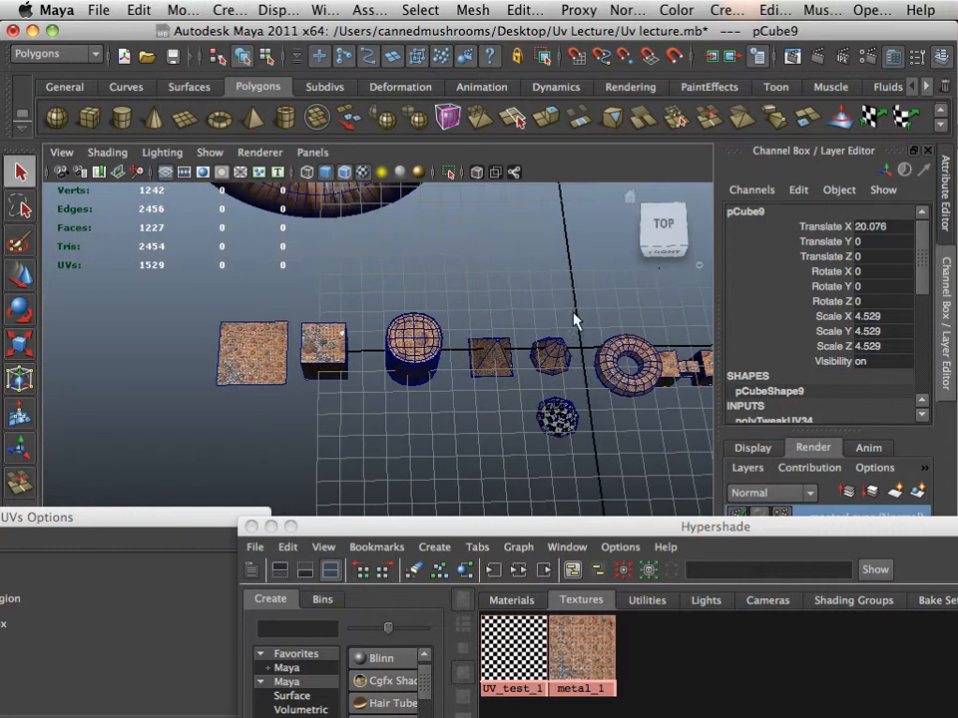
Step: Switch to Firefox, return to the Metal texture gallery, and open the dark woven texture DSC_0688
{"action": "mouse_move", "coordinate": [246, 710]}
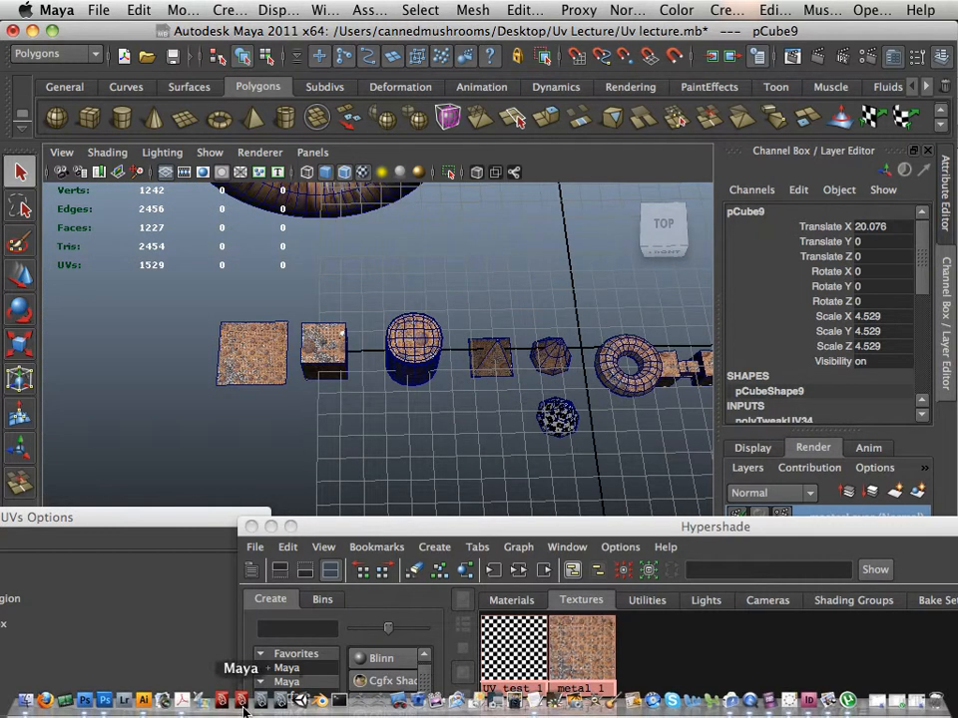
{"action": "left_click", "coordinate": [45, 702]}
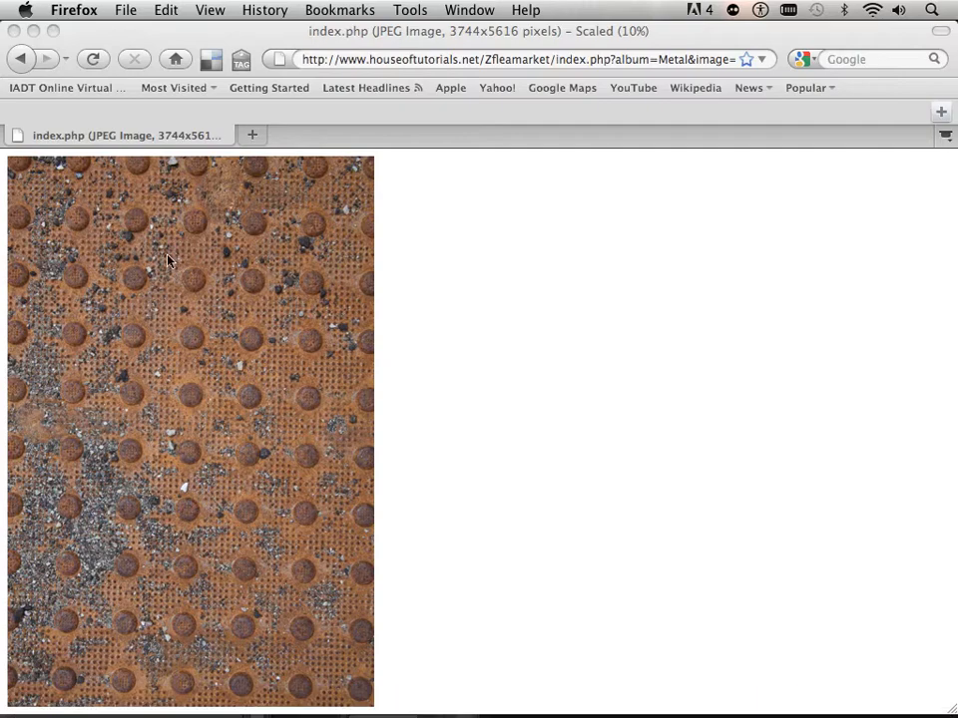
{"action": "left_click", "coordinate": [22, 62]}
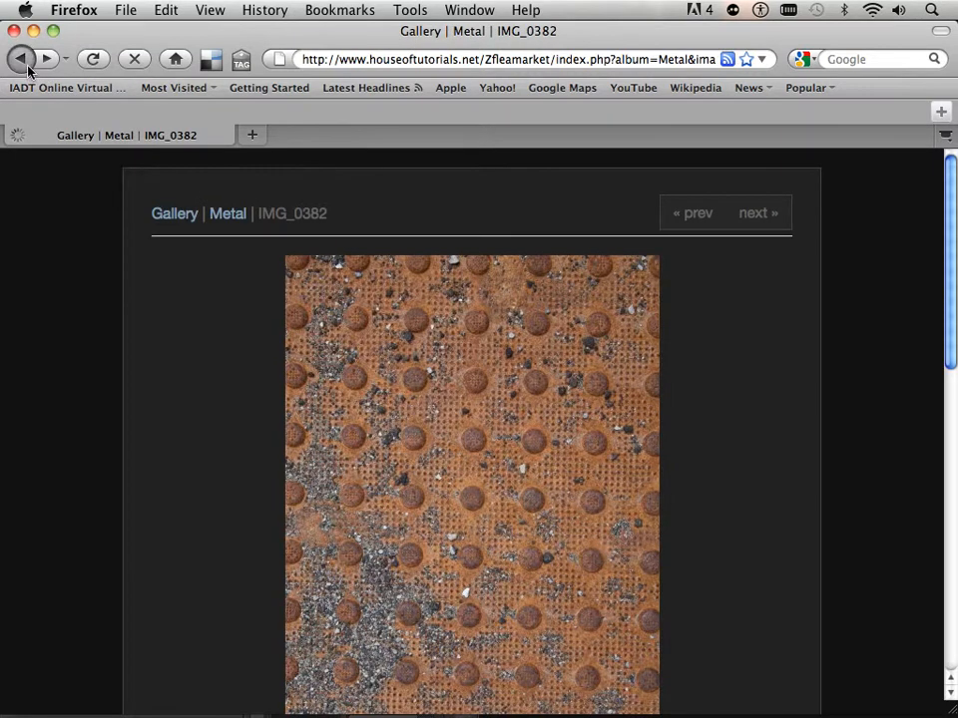
{"action": "left_click", "coordinate": [26, 64]}
{"action": "scroll", "coordinate": [320, 346], "scroll_direction": "down", "scroll_amount": 5}
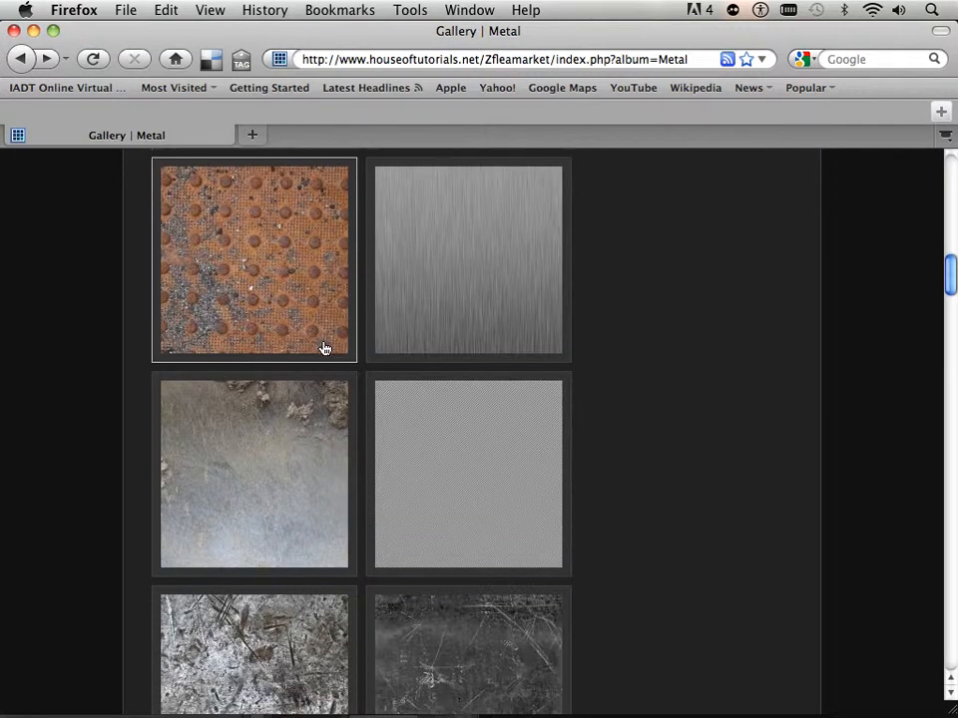
{"action": "scroll", "coordinate": [321, 347], "scroll_direction": "down", "scroll_amount": 15}
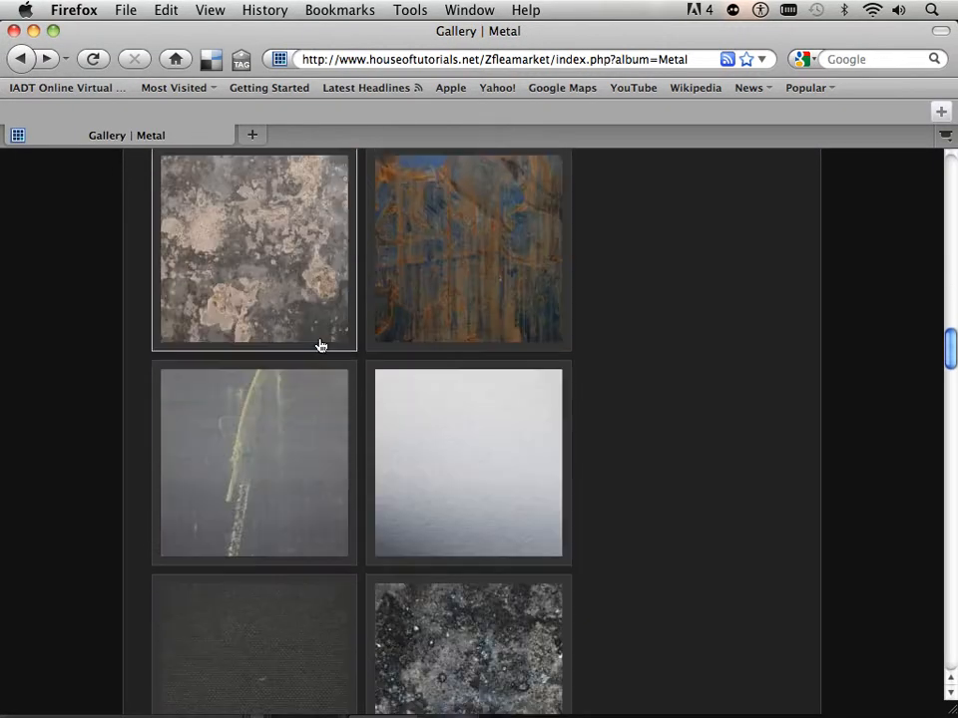
{"action": "scroll", "coordinate": [320, 346], "scroll_direction": "down", "scroll_amount": 3}
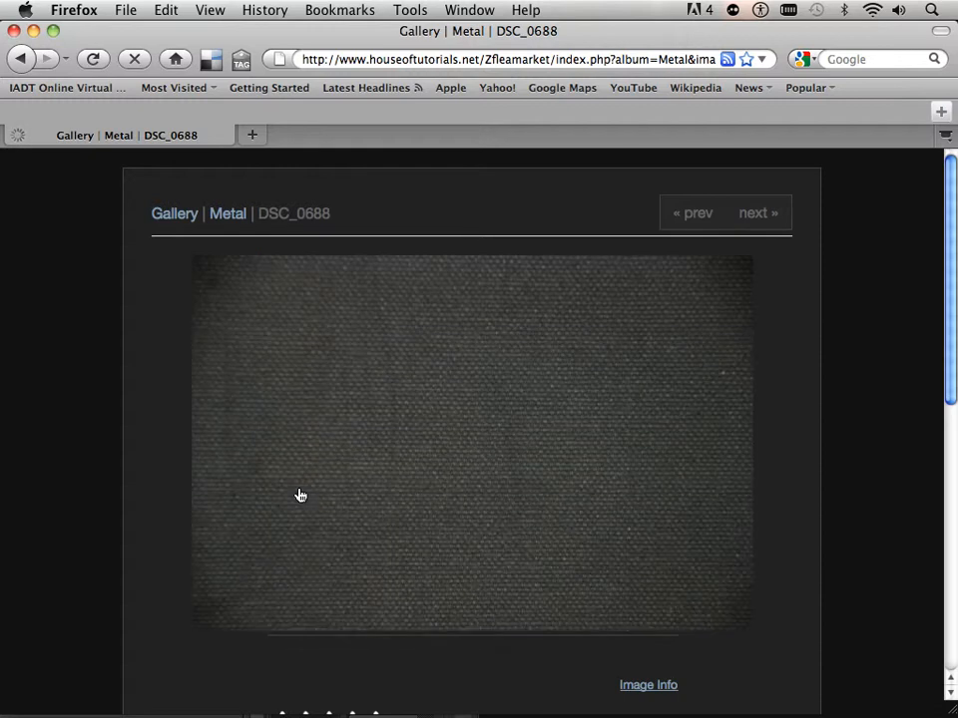
Step: Open the full-size version of the dark woven texture and copy the image
{"action": "right_click", "coordinate": [424, 465]}
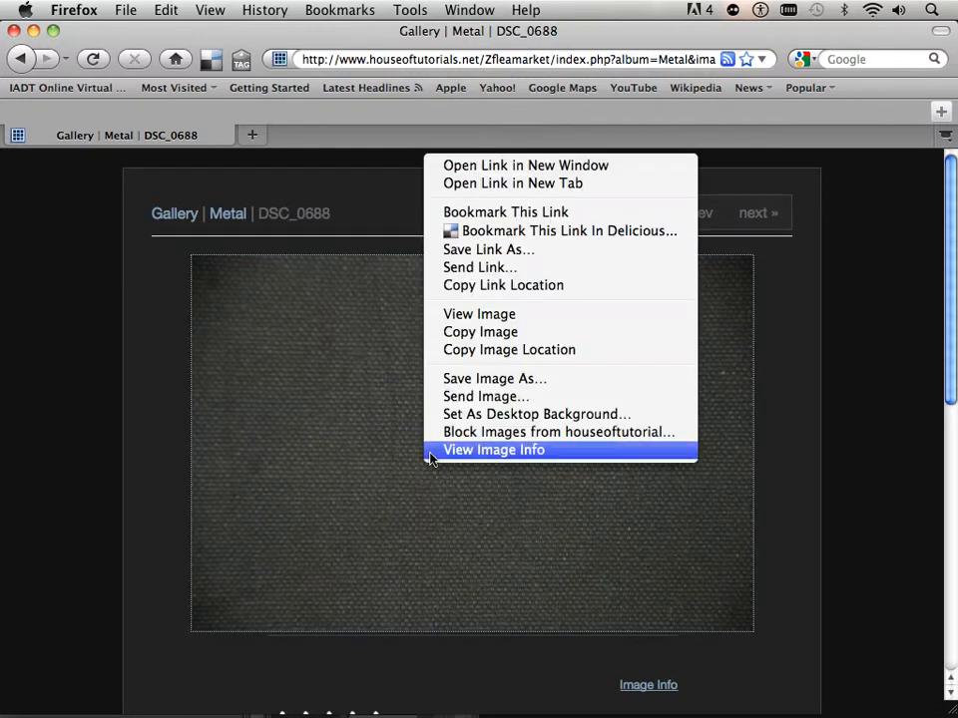
{"action": "left_click", "coordinate": [469, 339]}
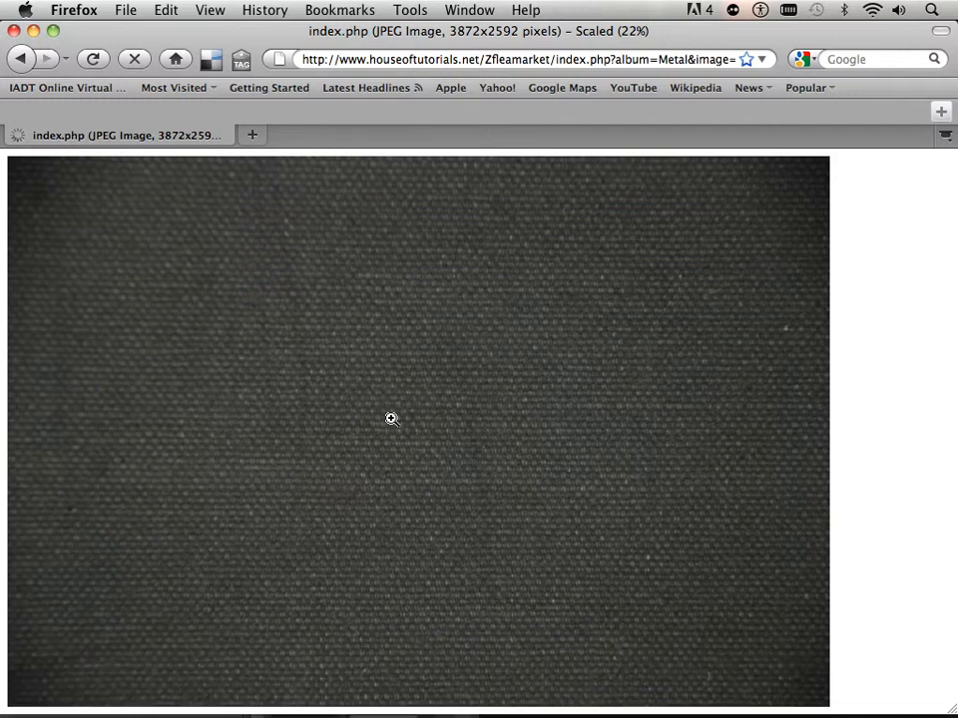
{"action": "right_click", "coordinate": [403, 418]}
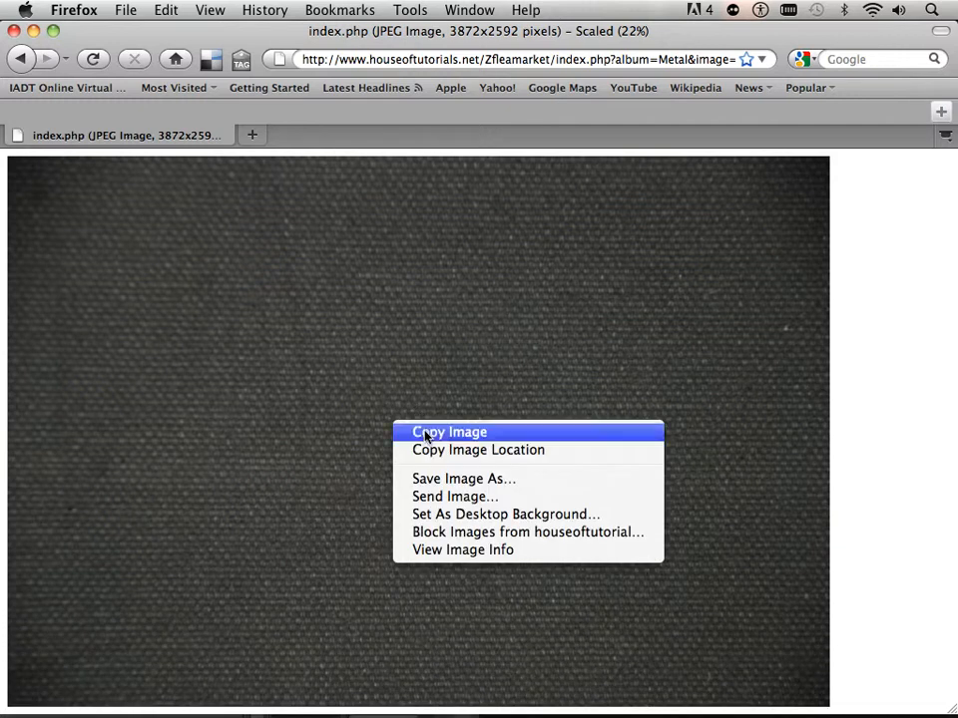
{"action": "left_click", "coordinate": [425, 433]}
Step: Switch to Photoshop, create a 3872 x 2592 pixel document from the Clipboard preset, and paste the woven texture into it
{"action": "mouse_move", "coordinate": [406, 715]}
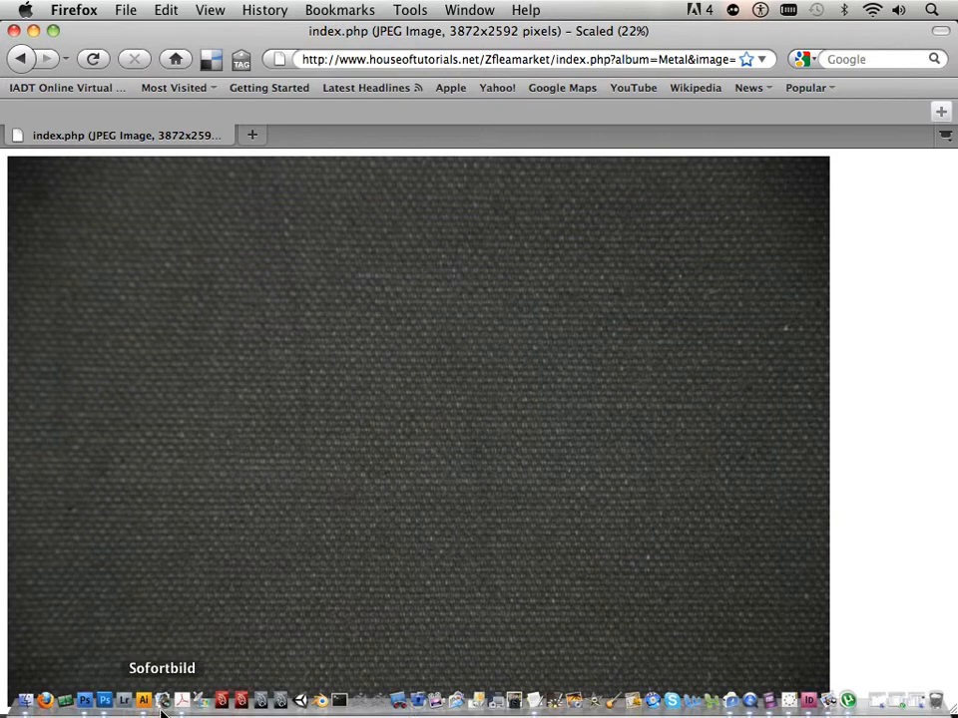
{"action": "left_click", "coordinate": [110, 703]}
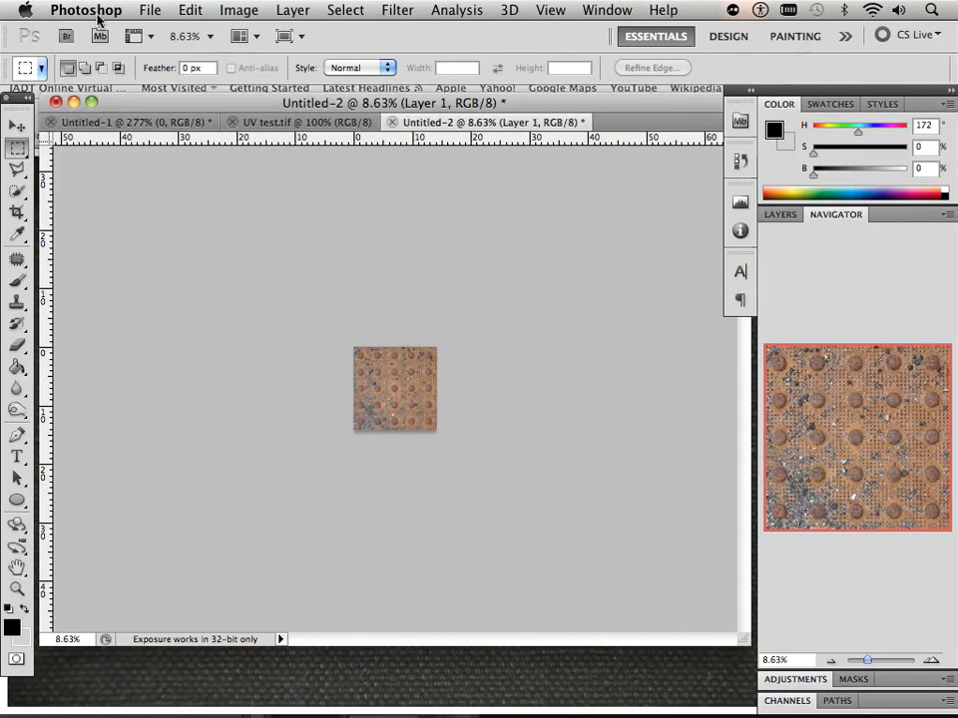
{"action": "left_click", "coordinate": [150, 10]}
{"action": "left_click", "coordinate": [160, 32]}
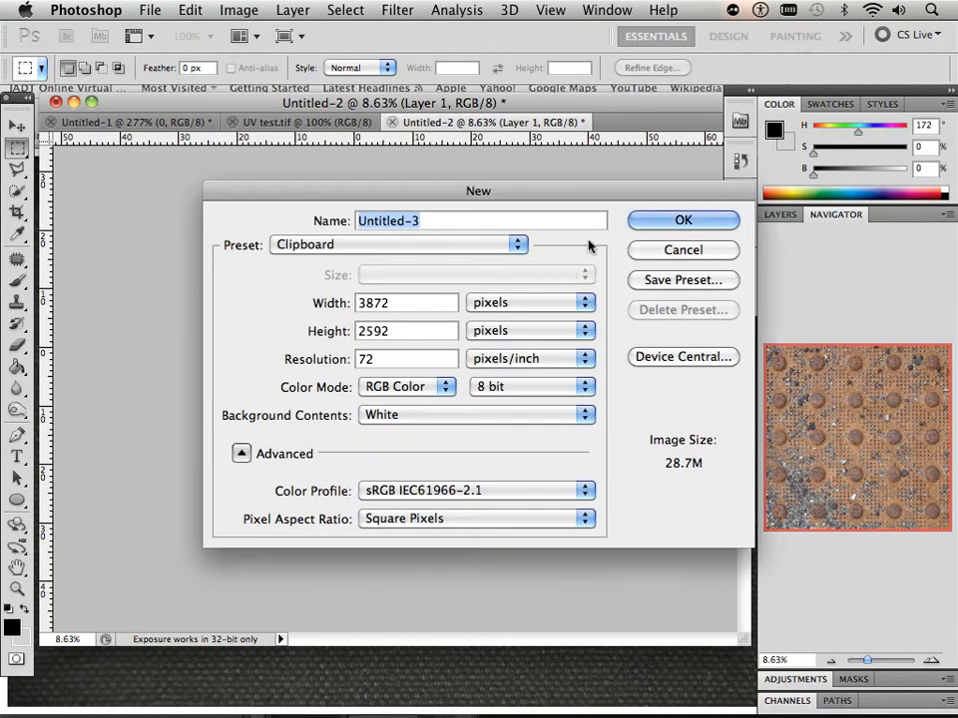
{"action": "key", "text": "Return"}
{"action": "left_click", "coordinate": [194, 12]}
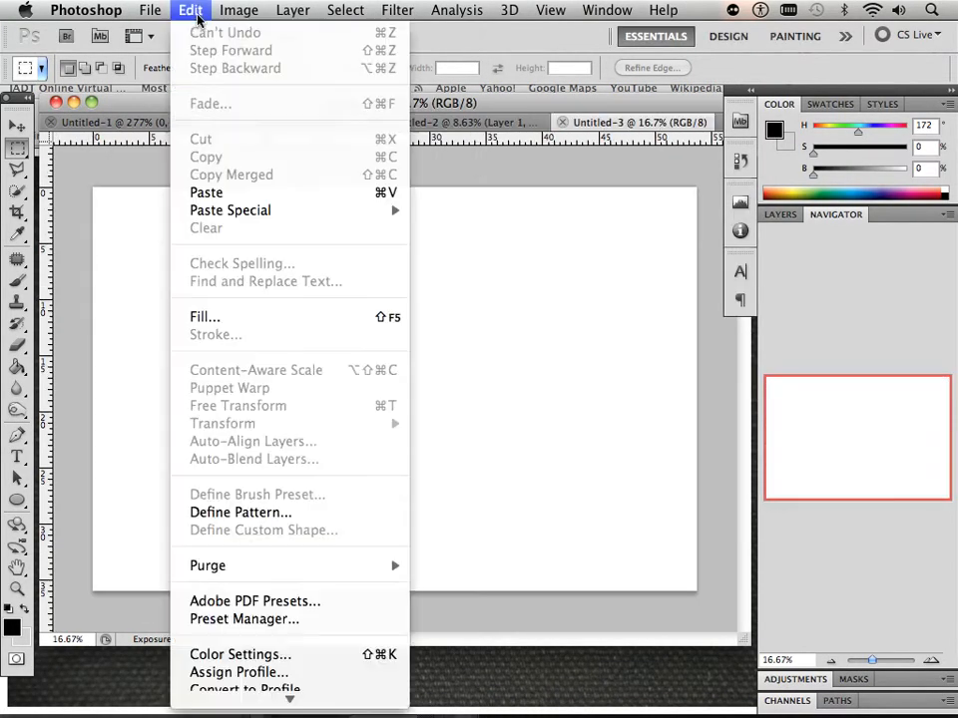
{"action": "left_click", "coordinate": [206, 192]}
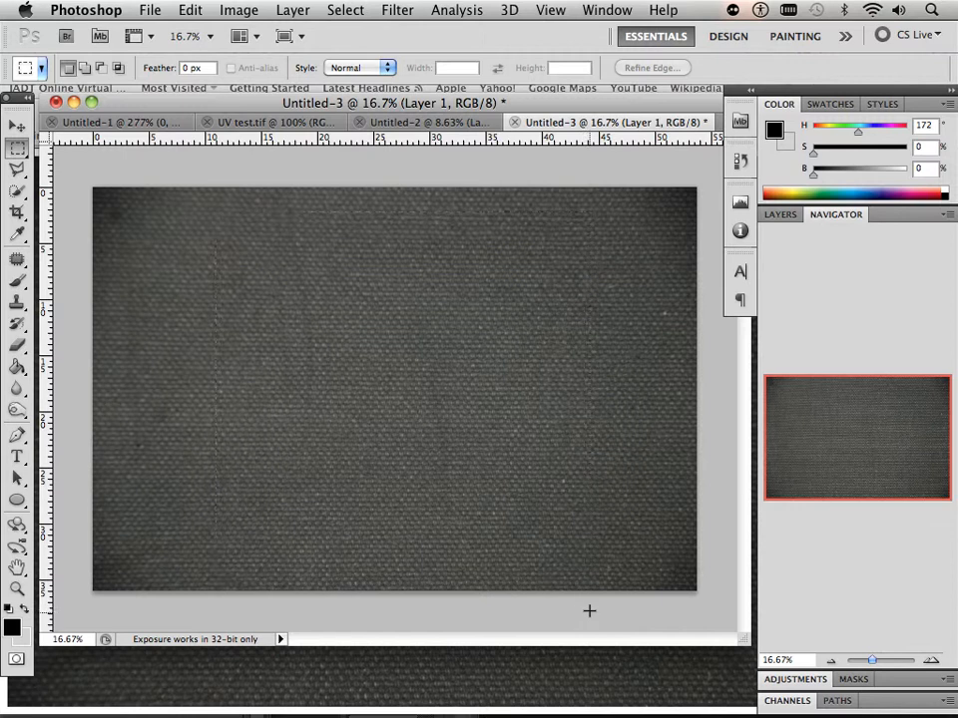
Step: Select a central square of the woven texture about 2460 pixels wide and crop the image to it
{"action": "left_click_drag", "start_coordinate": [216, 212], "coordinate": [589, 586]}
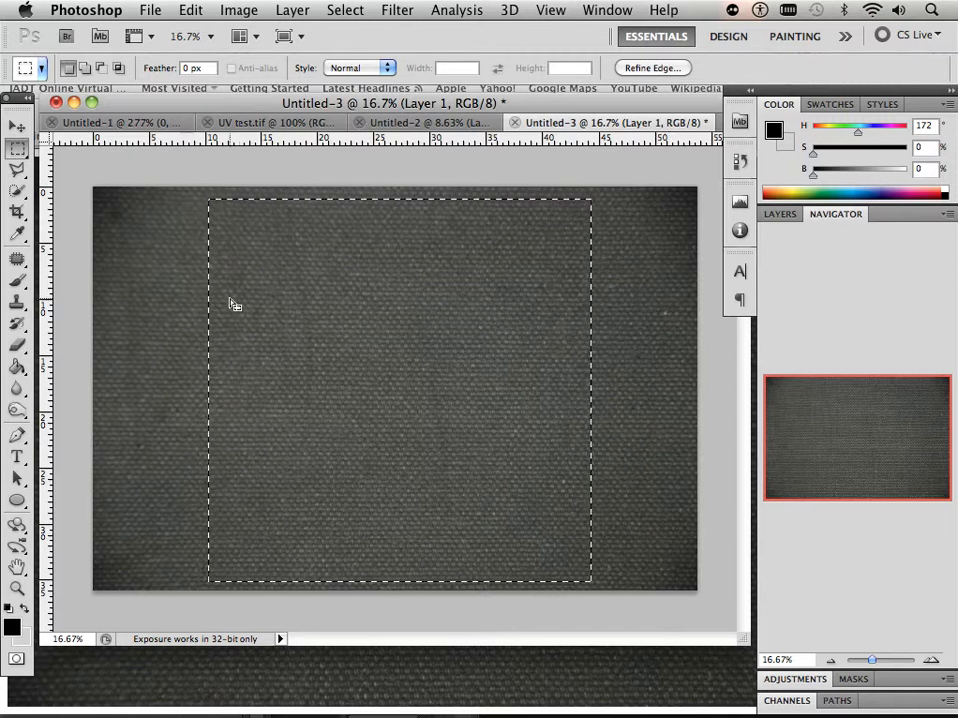
{"action": "left_click_drag", "start_coordinate": [207, 305], "coordinate": [215, 303]}
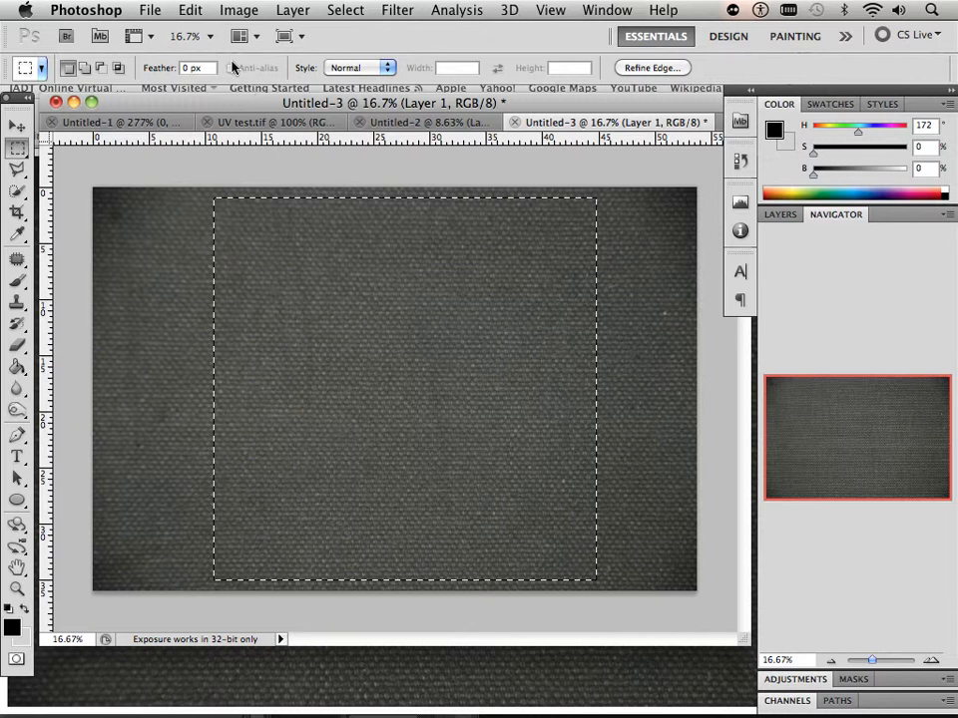
{"action": "left_click", "coordinate": [236, 12]}
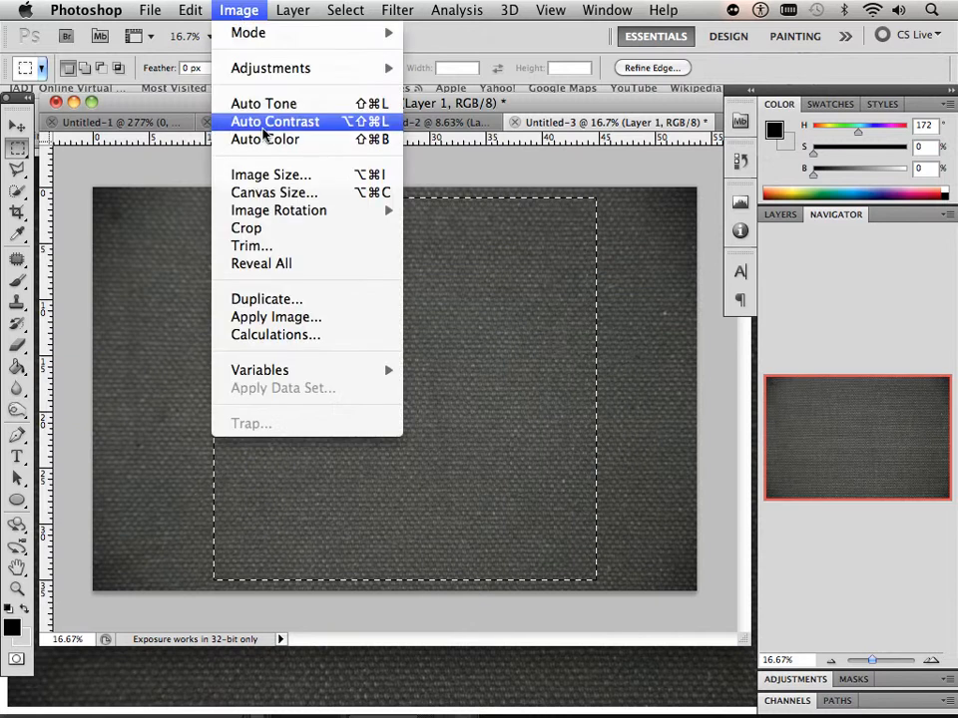
{"action": "left_click", "coordinate": [269, 228]}
Step: Resize the cropped woven texture to 2048 x 2048 pixels
{"action": "left_click", "coordinate": [240, 11]}
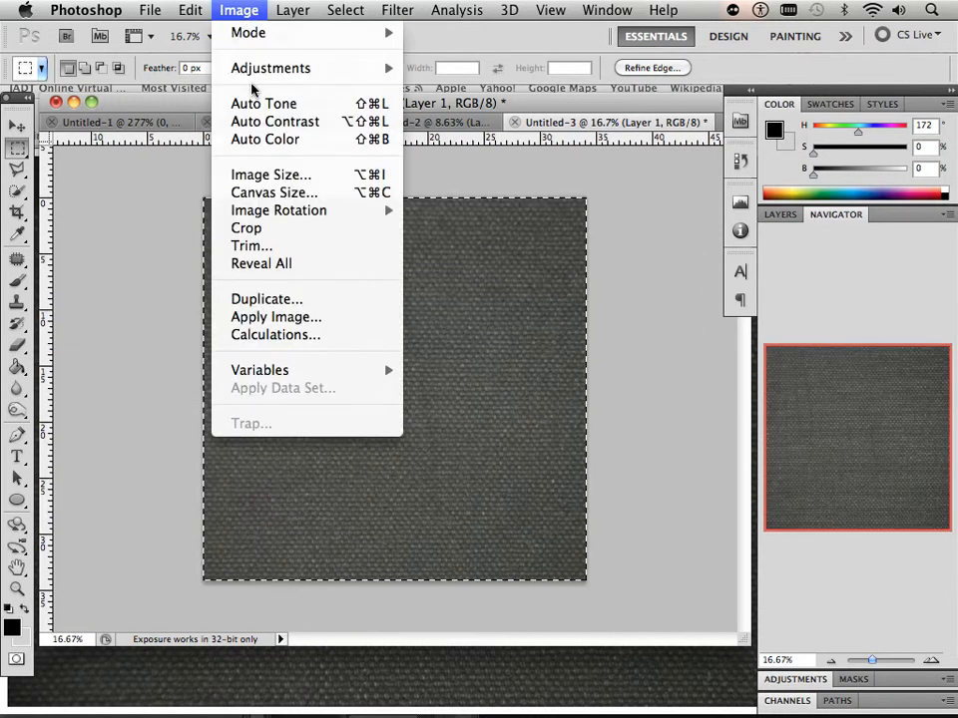
{"action": "left_click", "coordinate": [283, 183]}
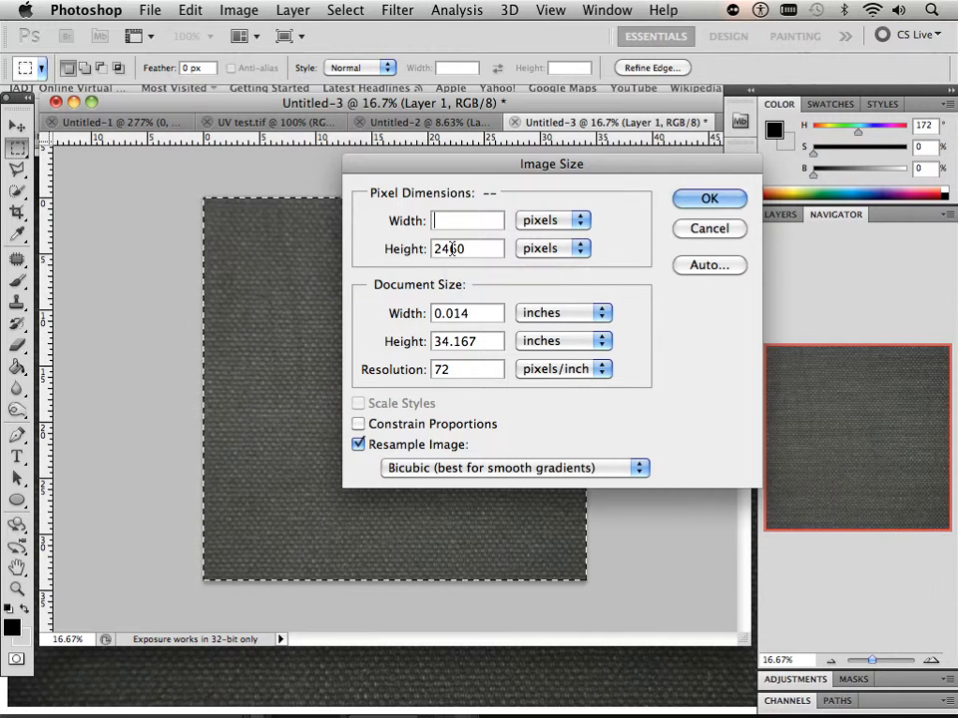
{"action": "type", "text": "8"}
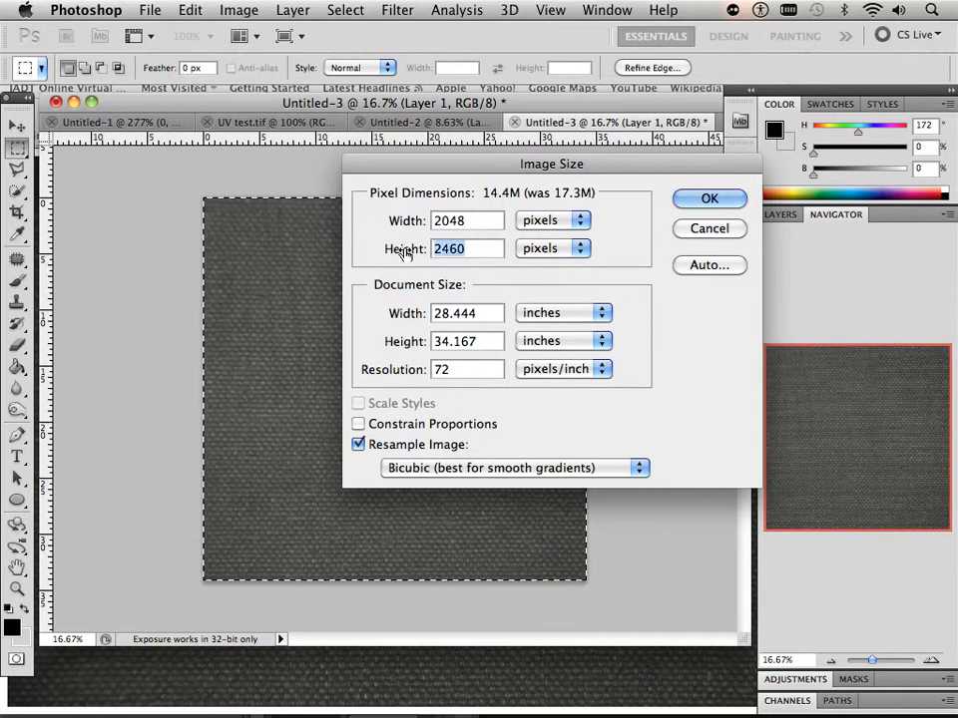
{"action": "type", "text": "2048"}
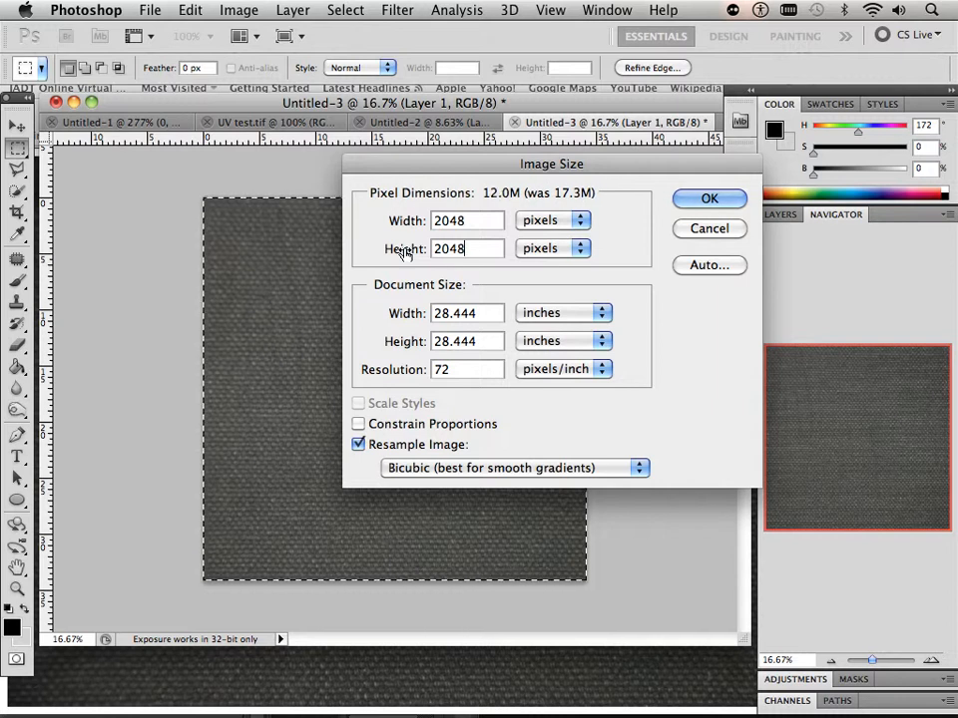
{"action": "key", "text": "Return"}
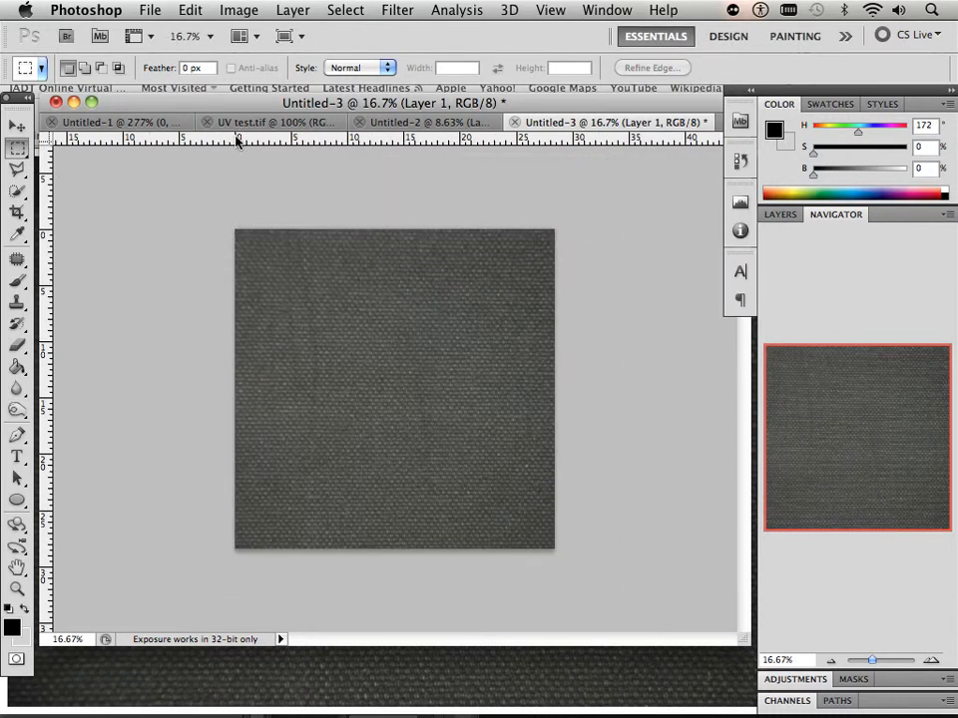
Step: Apply Smart Sharpen to the woven texture with an amount of 77% and a radius of 0.7 px, removing Gaussian Blur
{"action": "left_click", "coordinate": [389, 10]}
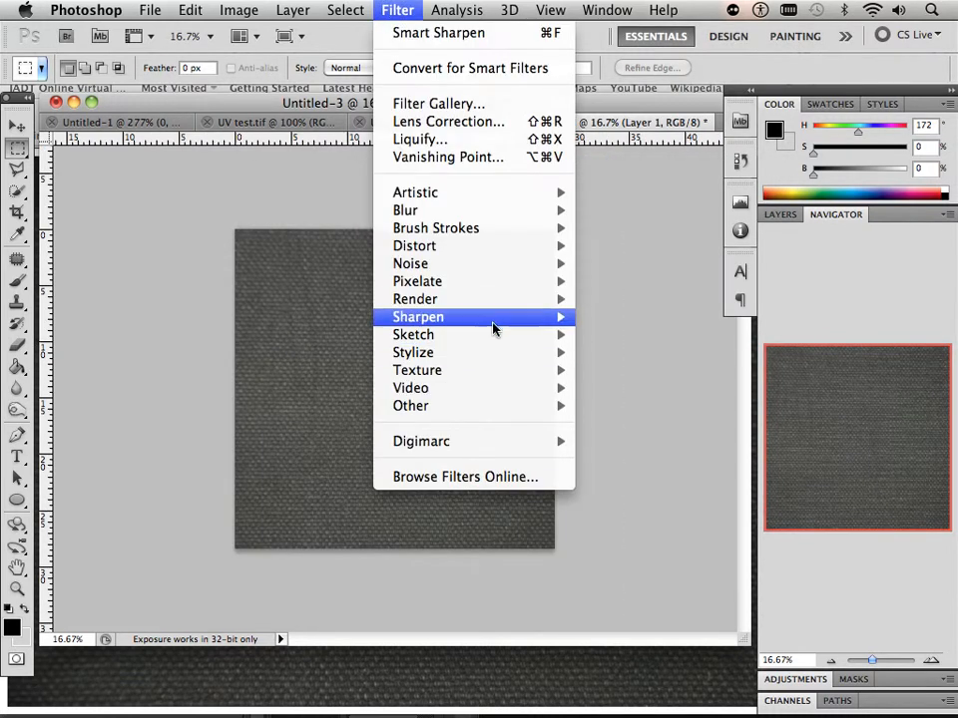
{"action": "mouse_move", "coordinate": [494, 318]}
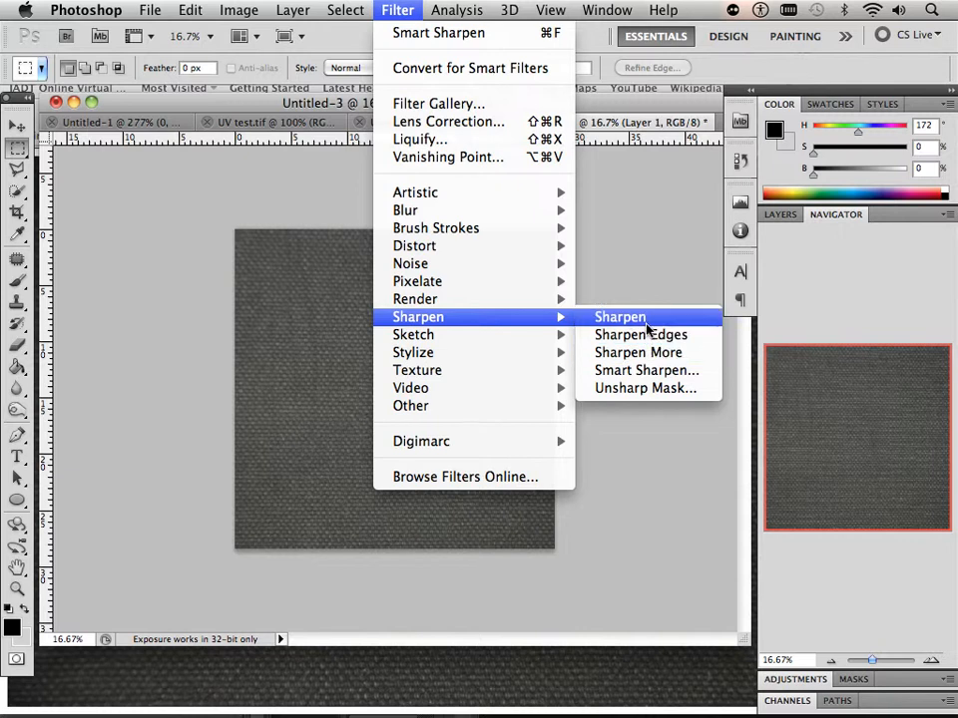
{"action": "left_click", "coordinate": [646, 370]}
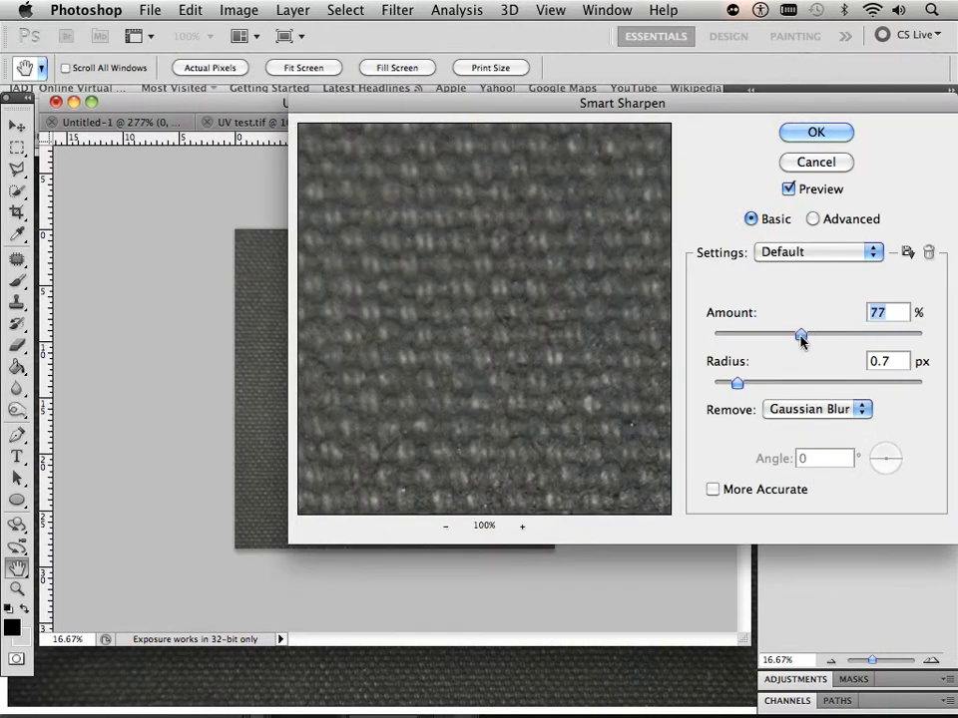
{"action": "left_click", "coordinate": [814, 134]}
Step: Save the texture as fabric.tif in the Uv Lecture folder, as an uncompressed TIFF without layers
{"action": "left_click", "coordinate": [149, 10]}
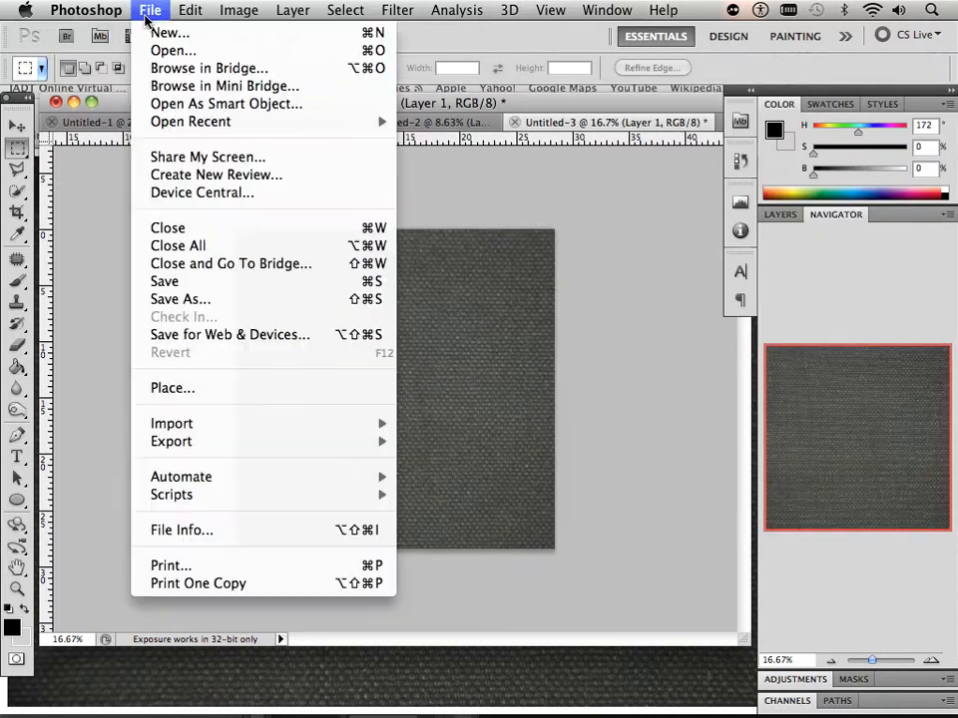
{"action": "left_click", "coordinate": [214, 299]}
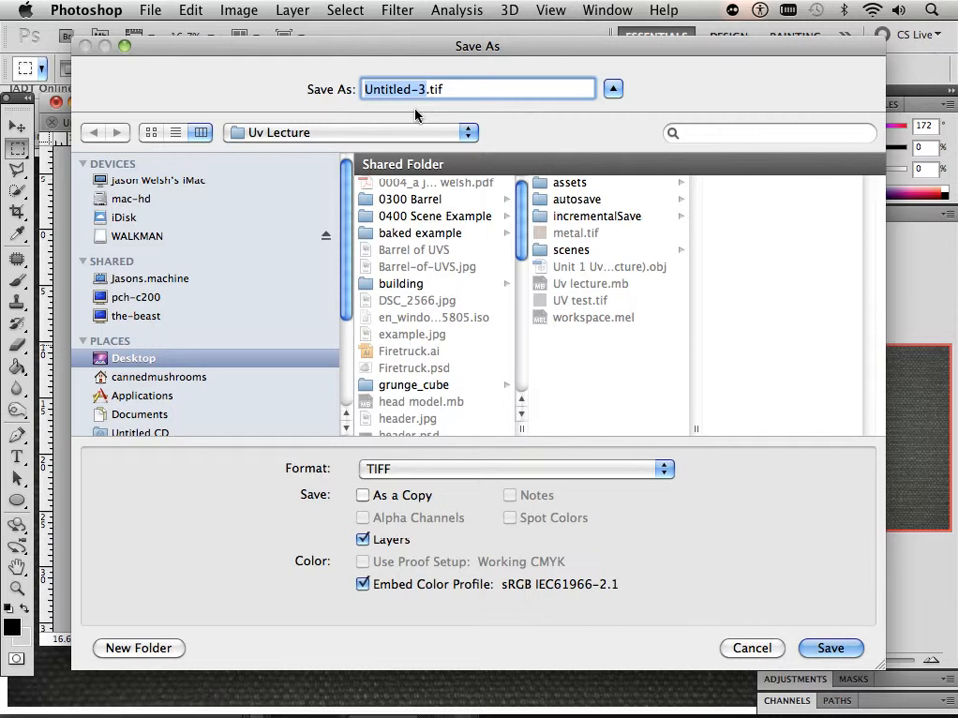
{"action": "type", "text": "fabric"}
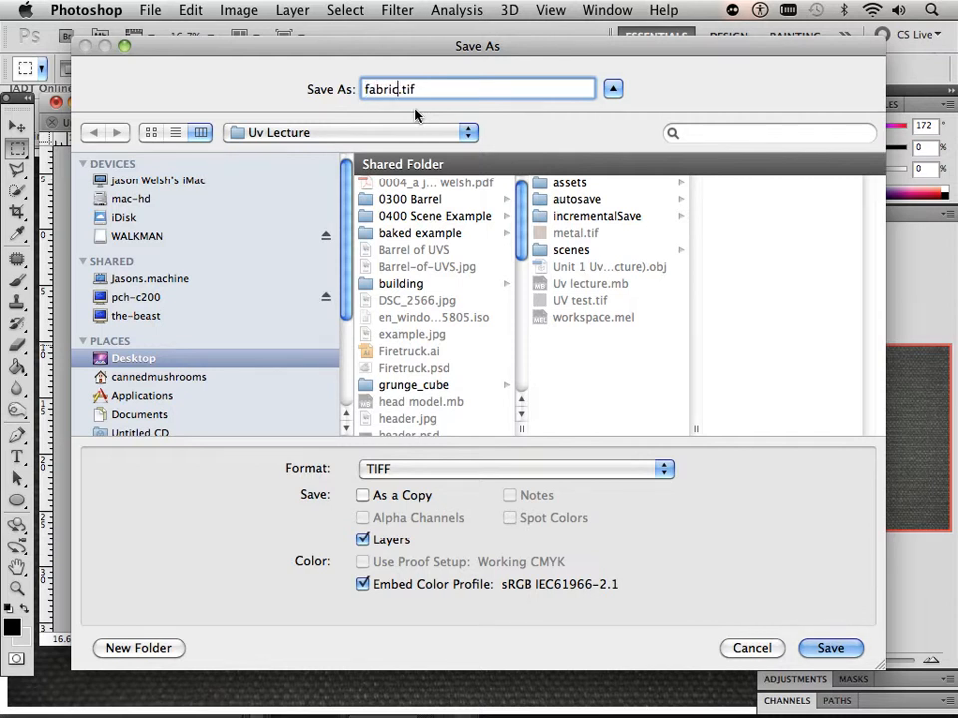
{"action": "left_click", "coordinate": [363, 538]}
{"action": "left_click", "coordinate": [826, 649]}
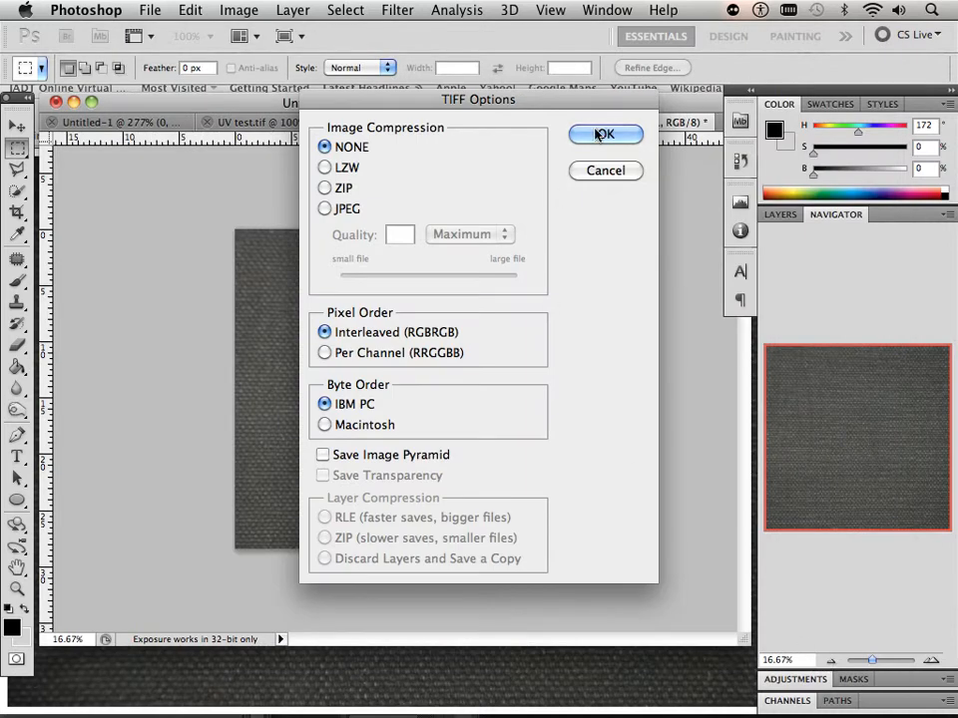
{"action": "left_click", "coordinate": [603, 134]}
Step: Switch to Maya, bring the Hypershade into view, and open the Uv Lecture folder on the Desktop in Finder
{"action": "mouse_move", "coordinate": [436, 714]}
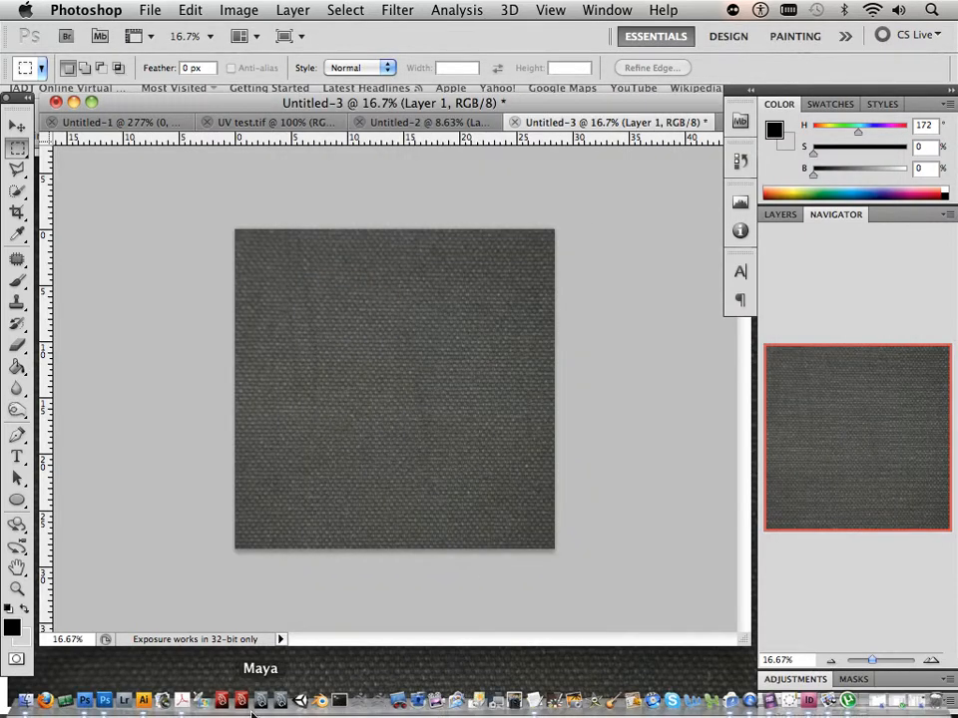
{"action": "left_click", "coordinate": [284, 706]}
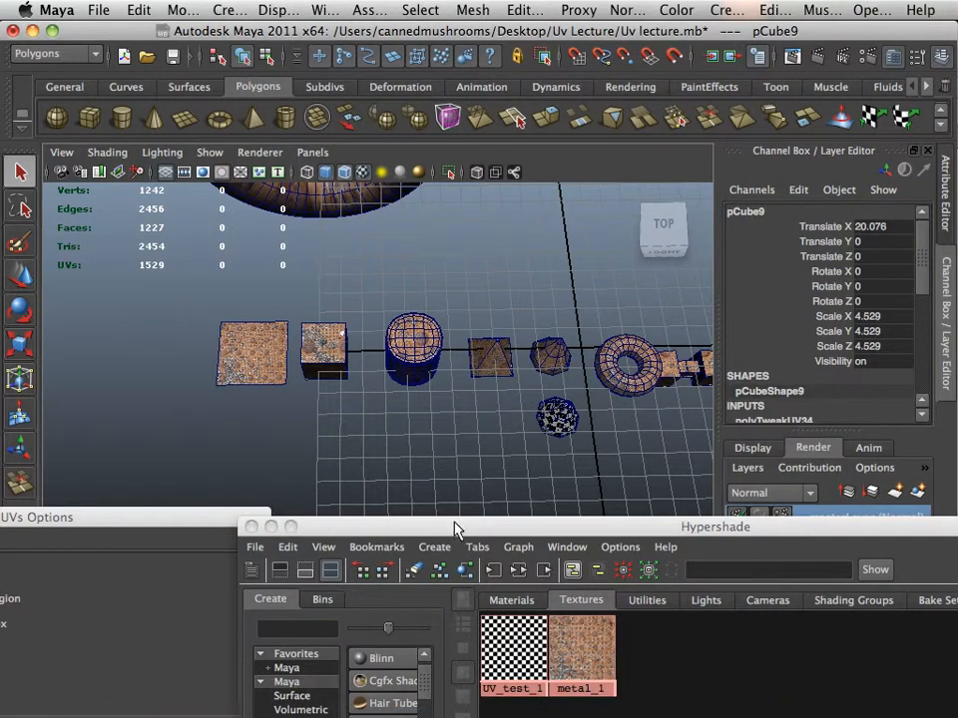
{"action": "left_click_drag", "start_coordinate": [454, 529], "coordinate": [388, 70]}
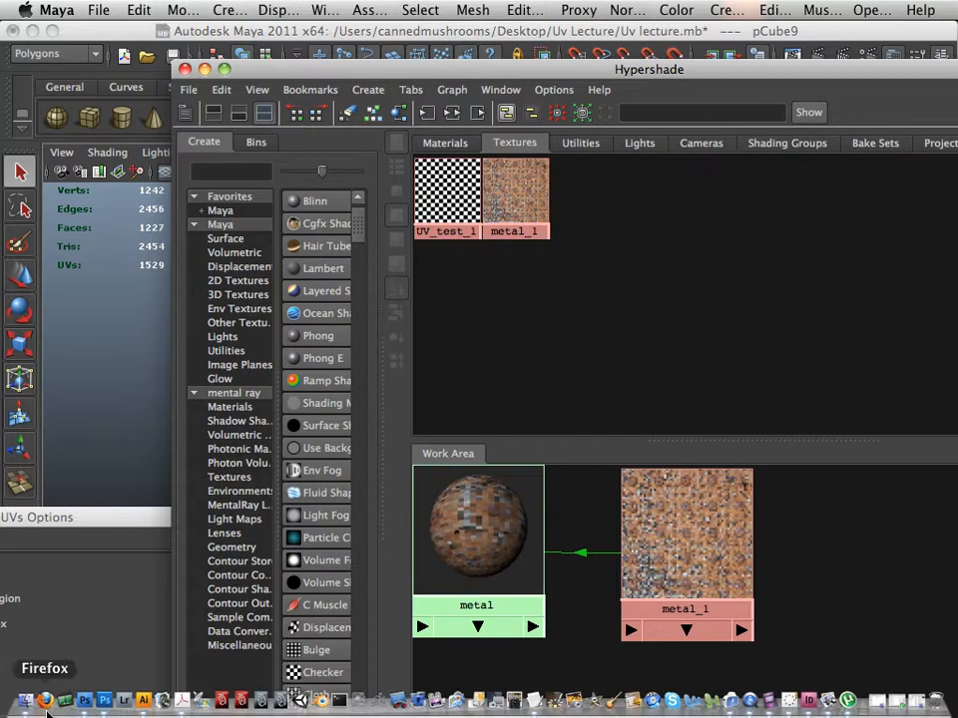
{"action": "left_click", "coordinate": [24, 704]}
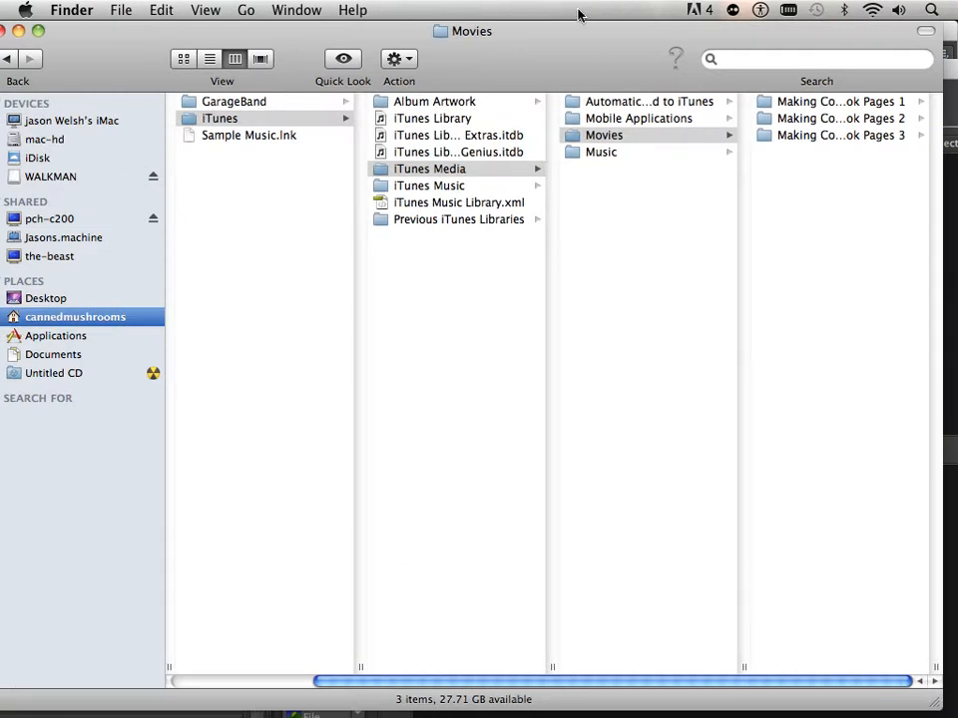
{"action": "left_click_drag", "start_coordinate": [563, 50], "coordinate": [840, 216]}
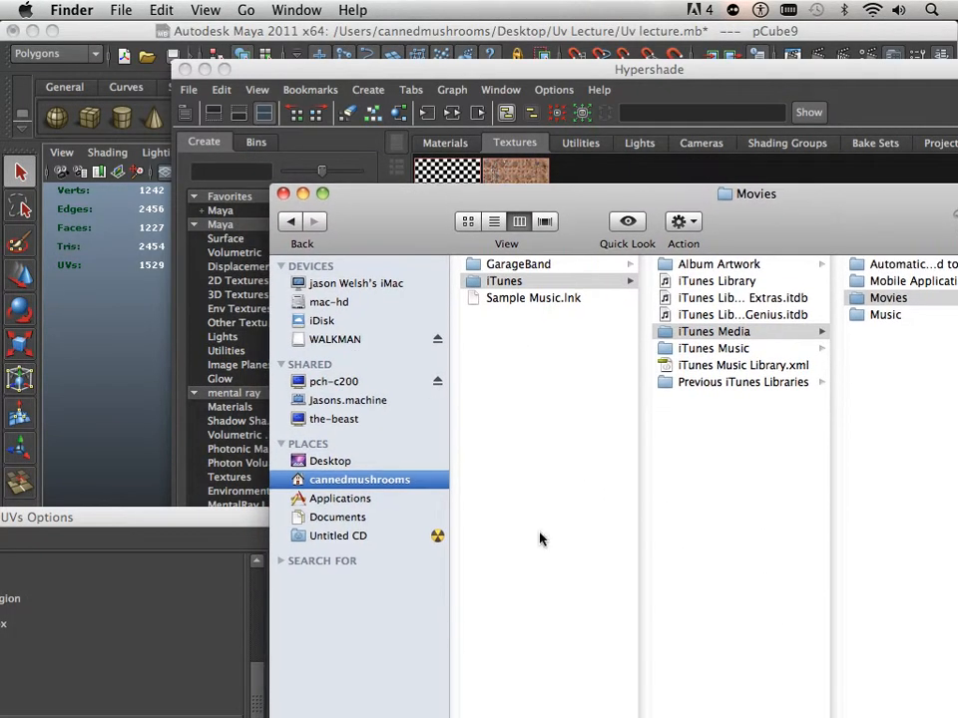
{"action": "left_click", "coordinate": [334, 463]}
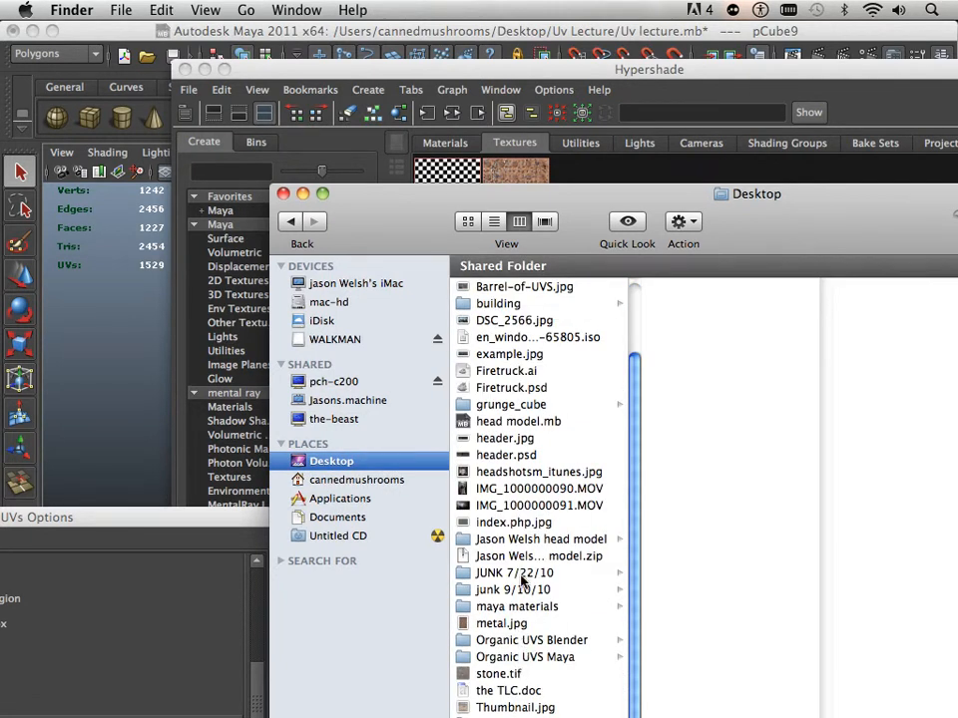
{"action": "left_click_drag", "start_coordinate": [582, 198], "coordinate": [748, 36]}
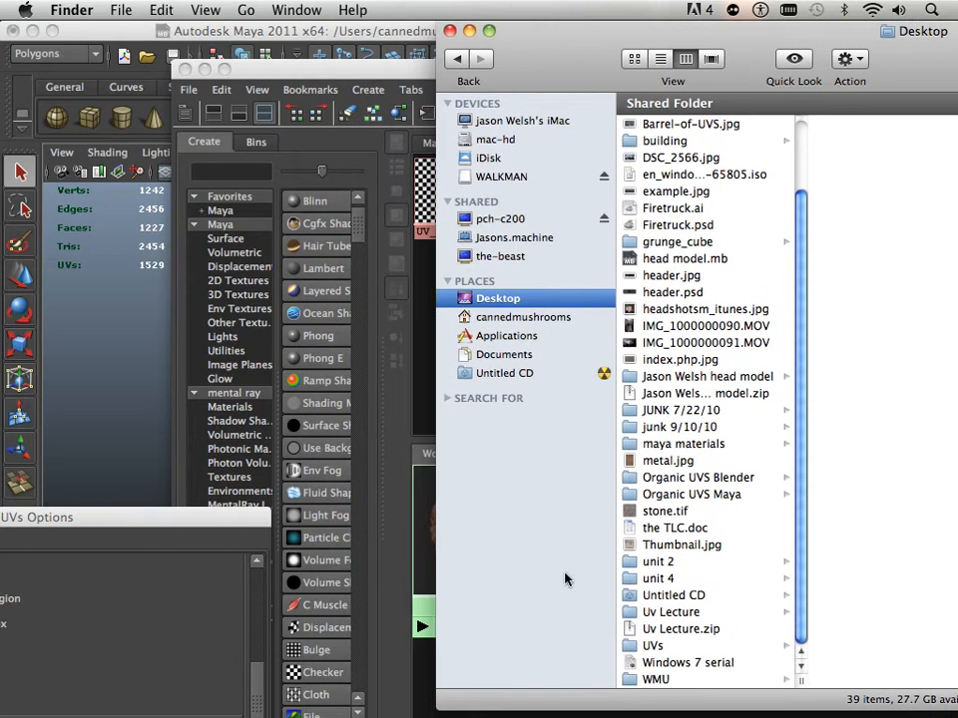
{"action": "left_click", "coordinate": [677, 612]}
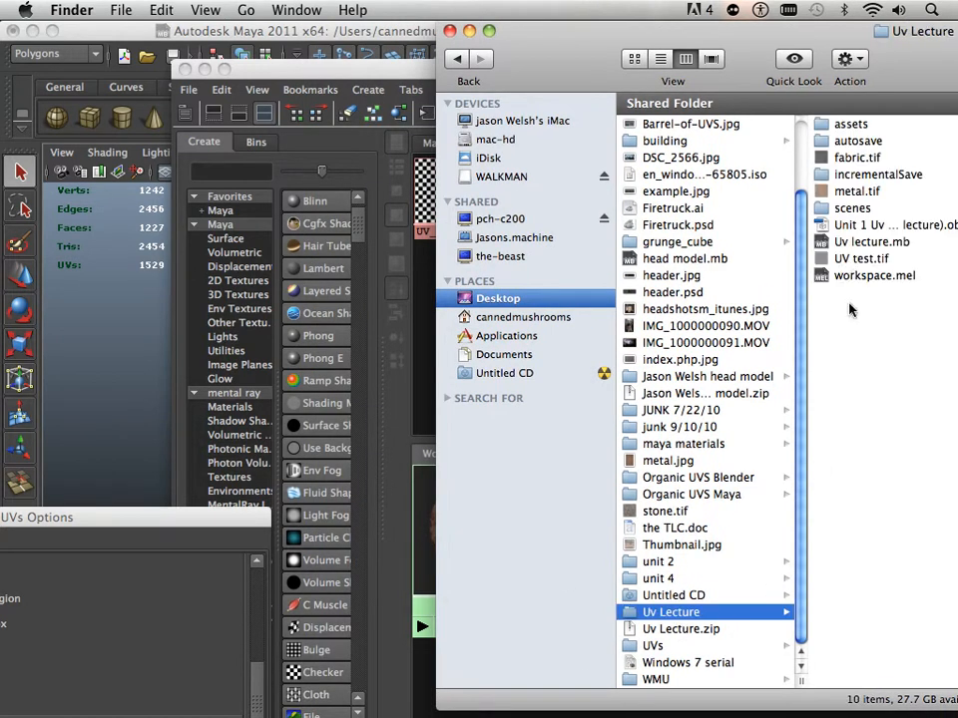
Step: Import fabric.tif from the Uv Lecture folder into the Hypershade textures and open the new texture's attributes
{"action": "left_click_drag", "start_coordinate": [756, 62], "coordinate": [377, 327]}
{"action": "left_click_drag", "start_coordinate": [474, 434], "coordinate": [614, 244]}
{"action": "left_click_drag", "start_coordinate": [589, 317], "coordinate": [418, 716]}
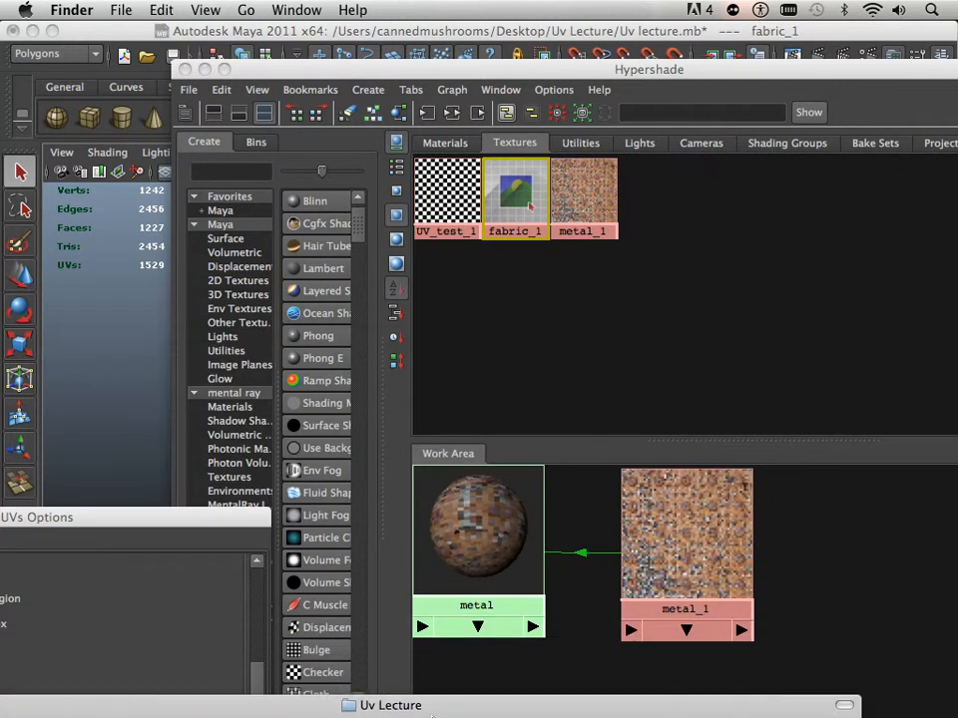
{"action": "left_click_drag", "start_coordinate": [541, 75], "coordinate": [273, 316]}
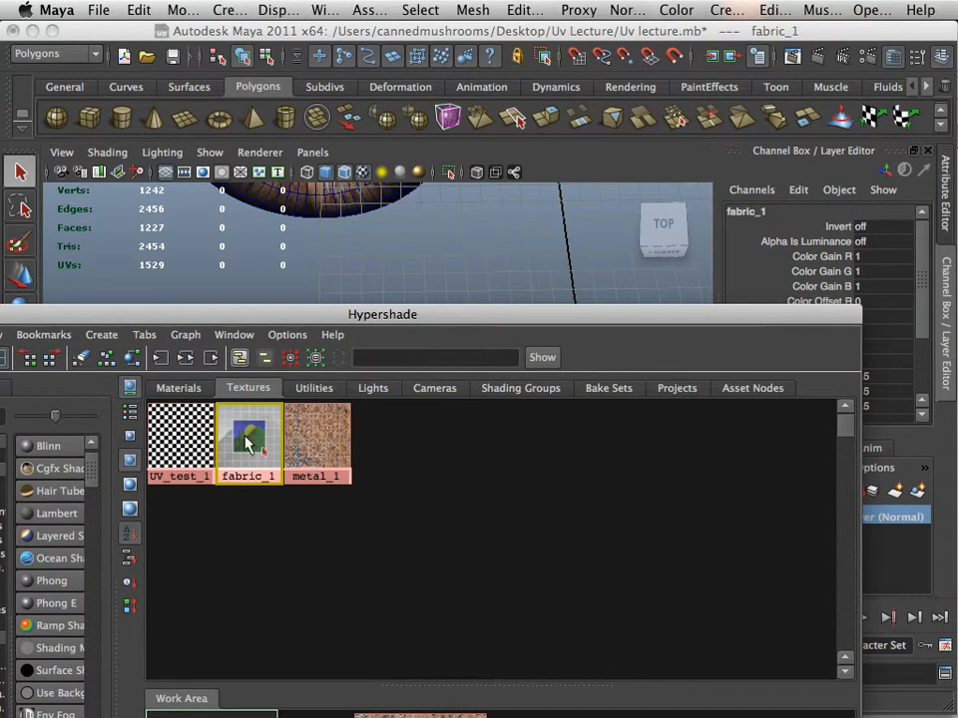
{"action": "double_click", "coordinate": [268, 441]}
{"action": "left_click_drag", "start_coordinate": [636, 331], "coordinate": [439, 248]}
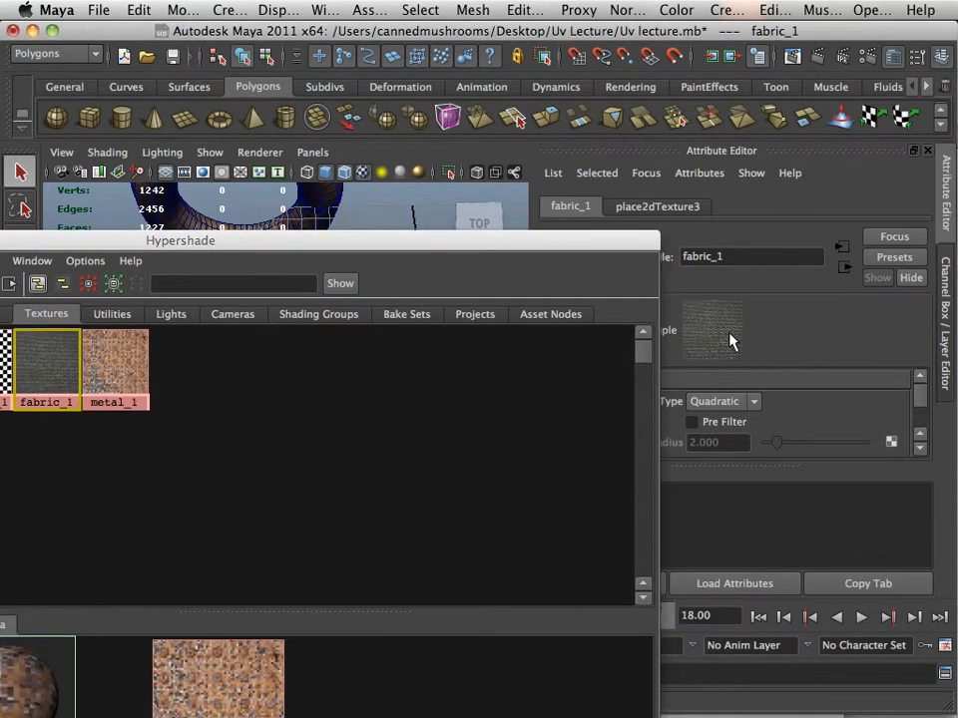
Step: Add the fabric texture to the Hypershade work area and connect it to the metal material in place of the metal texture
{"action": "left_click_drag", "start_coordinate": [296, 241], "coordinate": [638, 86]}
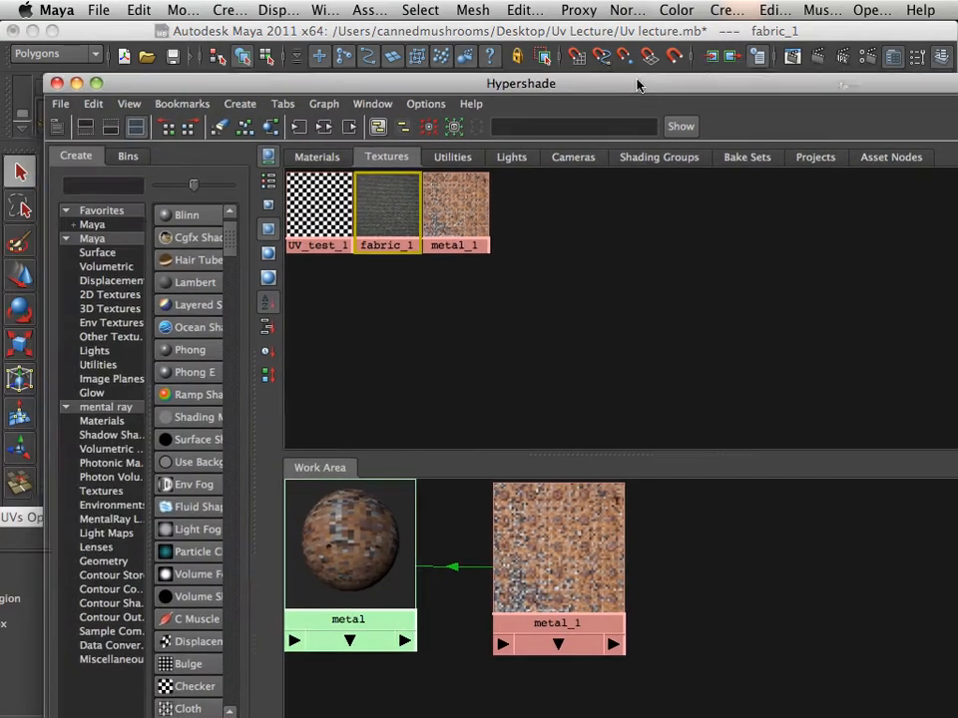
{"action": "middle_click_drag", "start_coordinate": [395, 204], "coordinate": [344, 539]}
{"action": "left_click", "coordinate": [374, 429]}
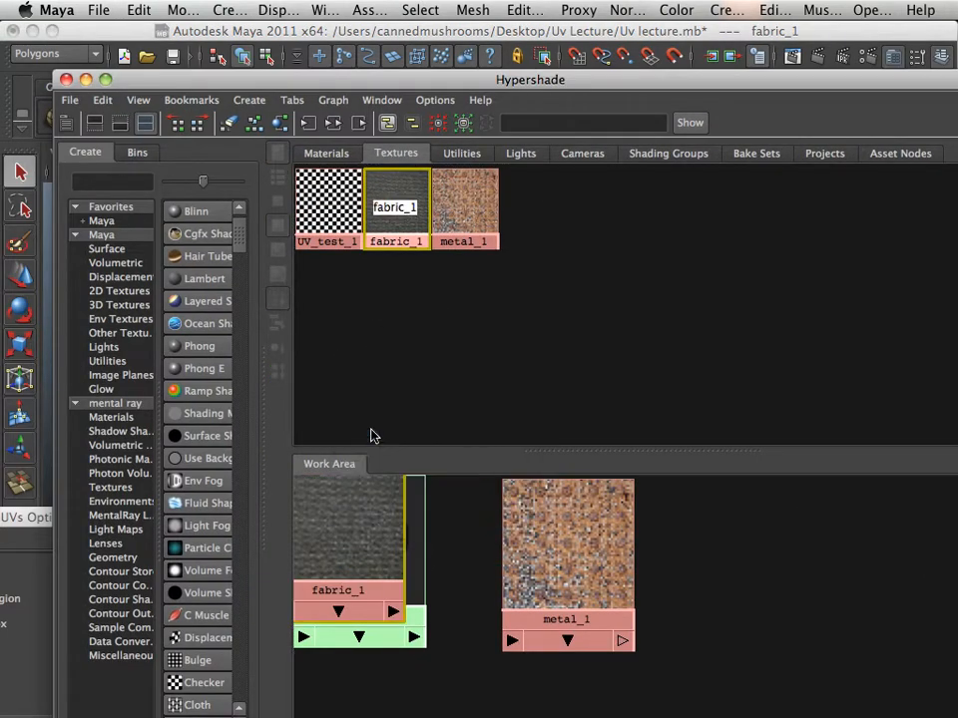
{"action": "left_click_drag", "start_coordinate": [376, 513], "coordinate": [503, 628]}
{"action": "left_click", "coordinate": [356, 574]}
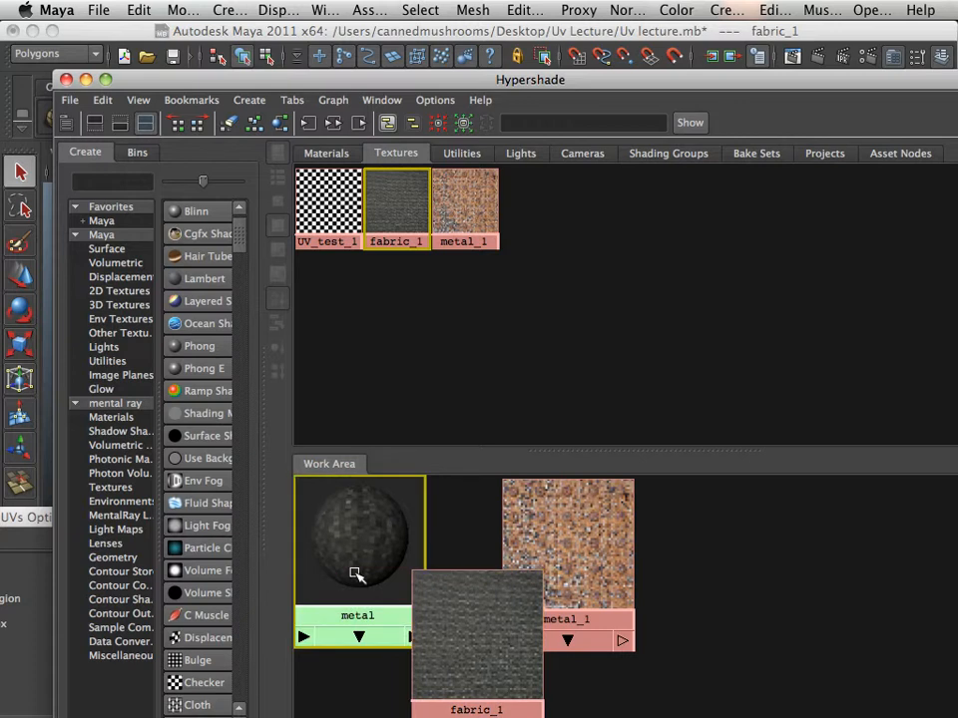
Step: Clear the Hypershade from the viewport and examine the fabric texture on the cube's top and sides up close
{"action": "left_click_drag", "start_coordinate": [402, 90], "coordinate": [832, 387]}
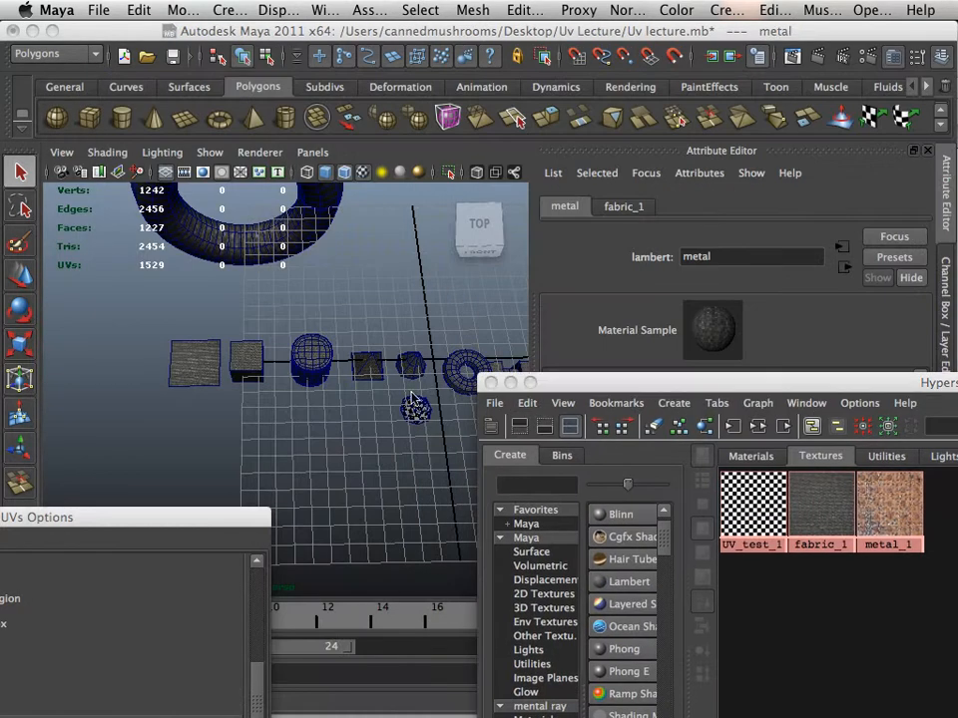
{"action": "left_click_drag", "start_coordinate": [261, 382], "coordinate": [258, 338], "text": "alt"}
{"action": "scroll", "coordinate": [200, 320], "scroll_direction": "up", "scroll_amount": 5}
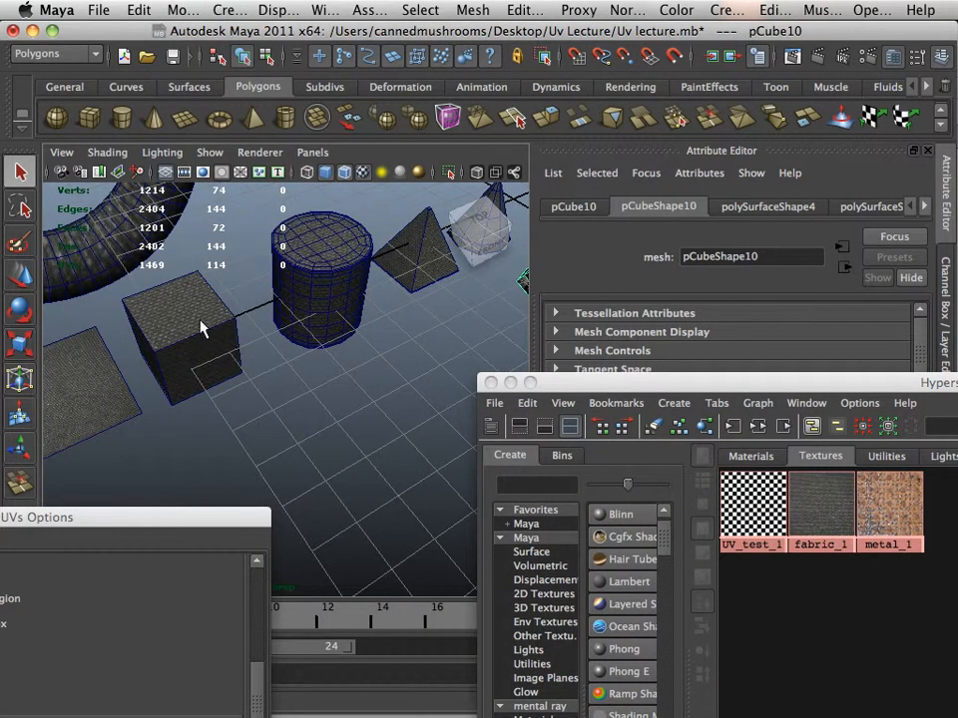
{"action": "middle_click_drag", "start_coordinate": [201, 321], "coordinate": [402, 324], "text": "alt"}
{"action": "left_click_drag", "start_coordinate": [403, 332], "coordinate": [295, 310], "text": "alt"}
{"action": "right_click_drag", "start_coordinate": [295, 310], "coordinate": [417, 393], "text": "alt"}
{"action": "left_click_drag", "start_coordinate": [417, 393], "coordinate": [369, 387], "text": "alt"}
{"action": "middle_click_drag", "start_coordinate": [369, 387], "coordinate": [214, 349], "text": "alt"}
{"action": "right_click_drag", "start_coordinate": [214, 349], "coordinate": [376, 363], "text": "alt"}
{"action": "scroll", "coordinate": [376, 364], "scroll_direction": "down", "scroll_amount": 3}
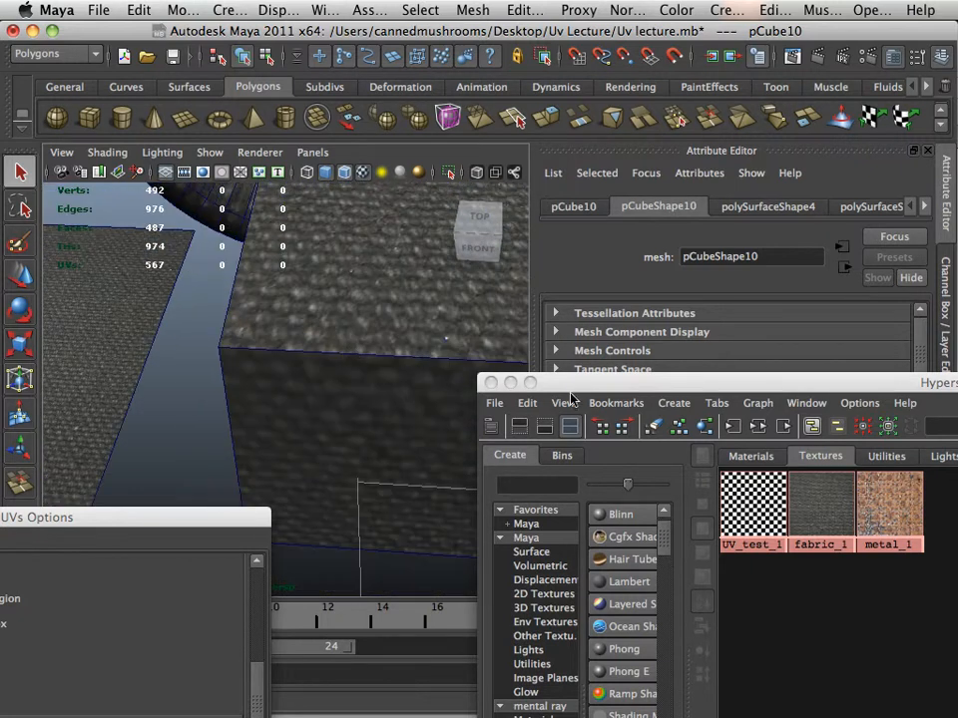
{"action": "left_click_drag", "start_coordinate": [610, 388], "coordinate": [771, 527]}
{"action": "middle_click_drag", "start_coordinate": [462, 434], "coordinate": [356, 417], "text": "alt"}
{"action": "right_click_drag", "start_coordinate": [357, 417], "coordinate": [328, 415], "text": "alt"}
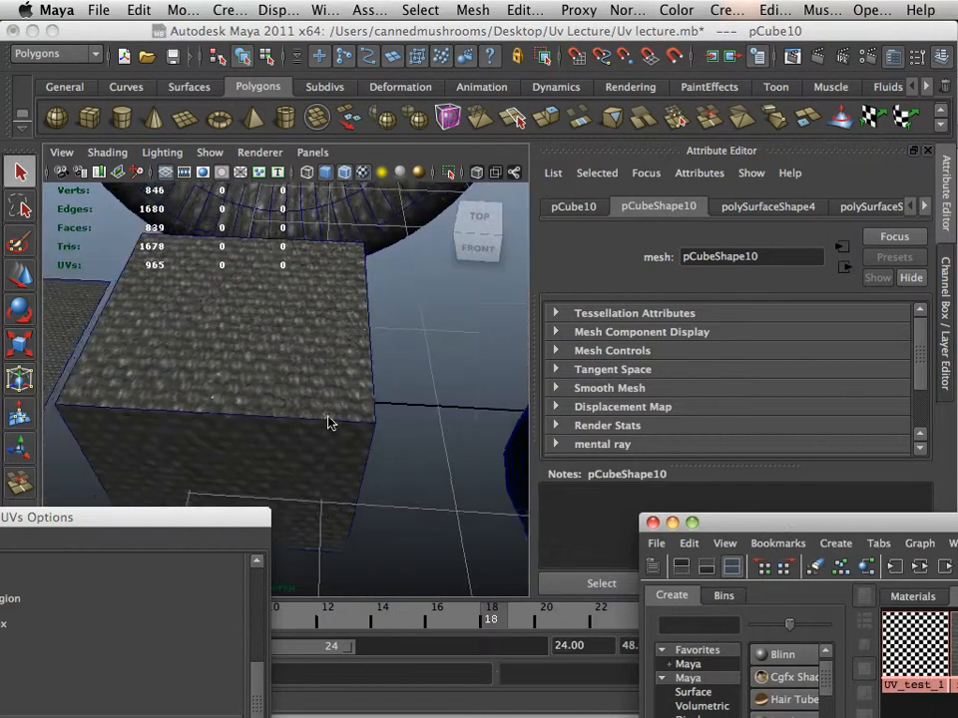
{"action": "left_click_drag", "start_coordinate": [328, 415], "coordinate": [348, 418], "text": "alt"}
{"action": "right_click_drag", "start_coordinate": [347, 417], "coordinate": [284, 399], "text": "alt"}
Step: Examine how the fabric texture maps onto the cylinder's cap and side
{"action": "middle_click_drag", "start_coordinate": [398, 436], "coordinate": [387, 348], "text": "alt"}
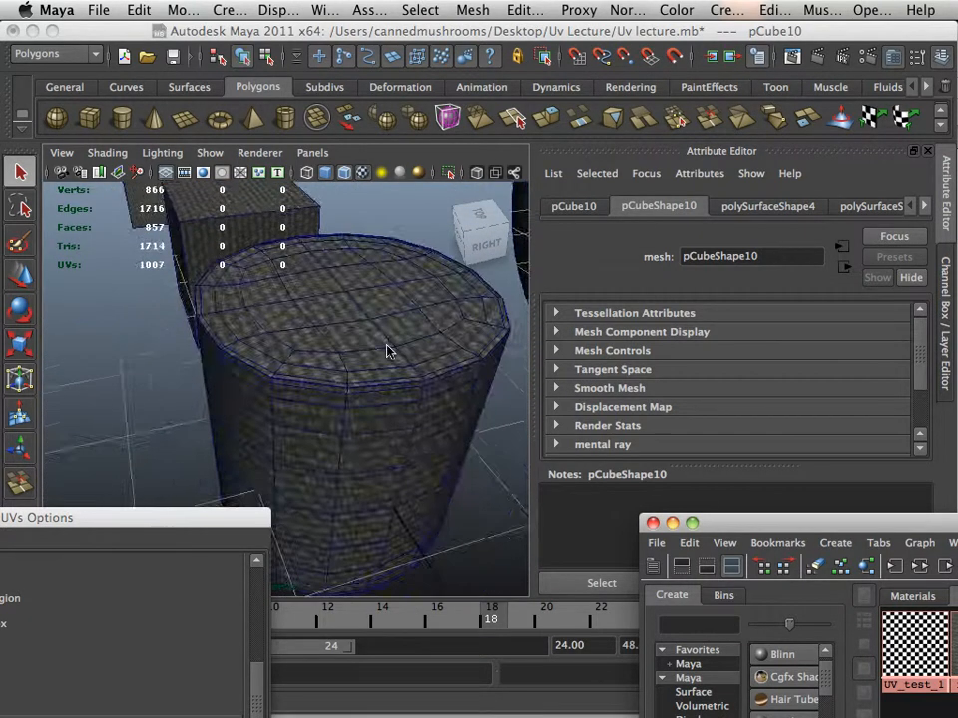
{"action": "left_click_drag", "start_coordinate": [387, 348], "coordinate": [344, 335], "text": "alt"}
{"action": "middle_click_drag", "start_coordinate": [344, 335], "coordinate": [344, 340], "text": "alt"}
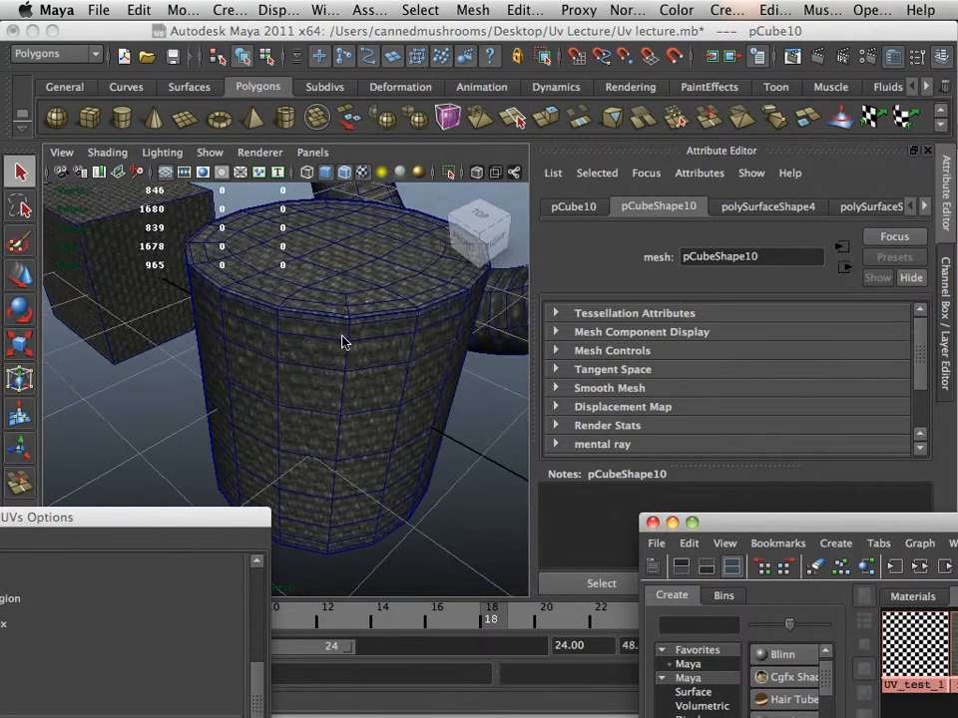
{"action": "right_click_drag", "start_coordinate": [344, 340], "coordinate": [318, 343], "text": "alt"}
{"action": "left_click_drag", "start_coordinate": [318, 343], "coordinate": [231, 361], "text": "alt"}
{"action": "right_click_drag", "start_coordinate": [232, 361], "coordinate": [236, 315], "text": "alt"}
Step: Examine how the fabric texture maps onto the pyramid and the cone
{"action": "left_click_drag", "start_coordinate": [235, 314], "coordinate": [278, 320], "text": "alt"}
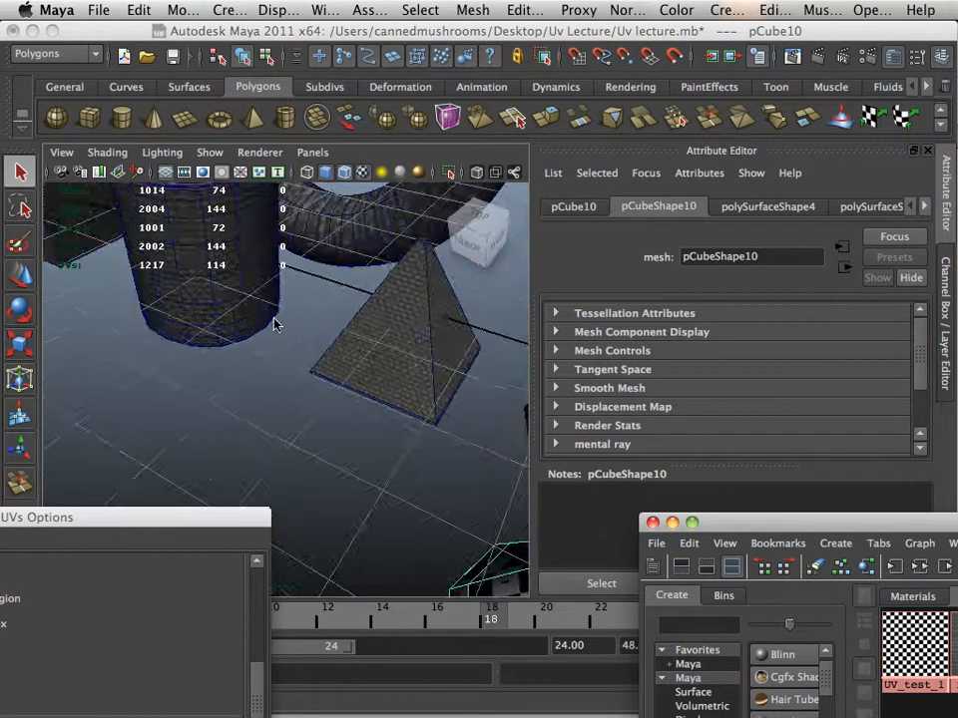
{"action": "middle_click_drag", "start_coordinate": [278, 320], "coordinate": [239, 331], "text": "alt"}
{"action": "mouse_move", "coordinate": [239, 325]}
{"action": "left_mouse_down", "text": "alt"}
{"action": "mouse_move", "coordinate": [184, 331]}
{"action": "mouse_move", "coordinate": [222, 327]}
{"action": "left_mouse_up", "text": "alt"}
{"action": "right_click_drag", "start_coordinate": [223, 327], "coordinate": [248, 333], "text": "alt"}
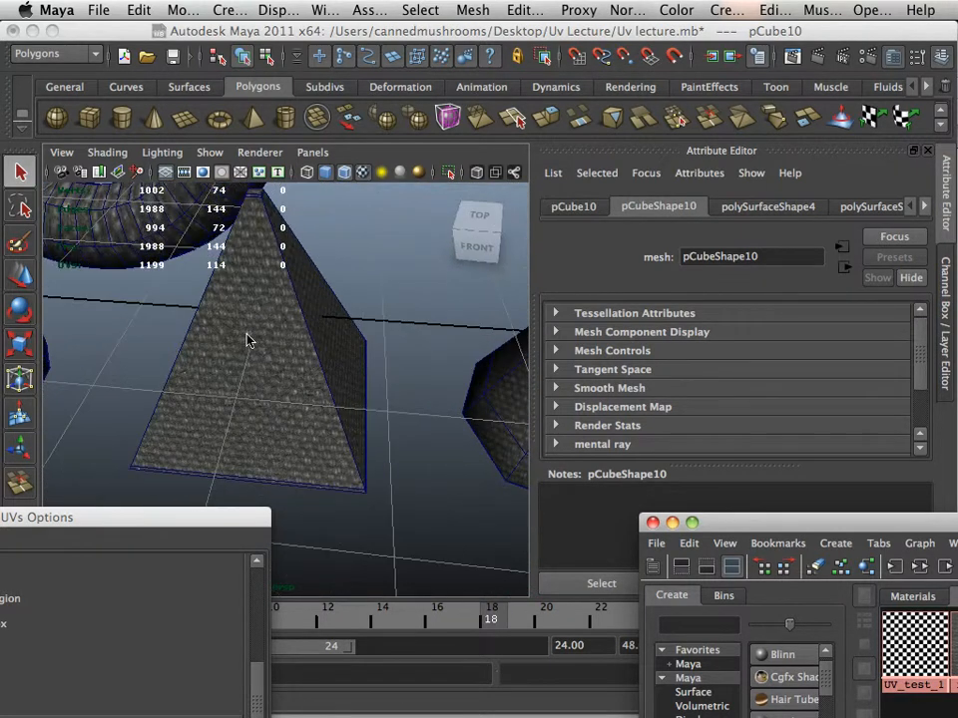
{"action": "middle_click_drag", "start_coordinate": [248, 333], "coordinate": [121, 345], "text": "alt"}
{"action": "right_click_drag", "start_coordinate": [122, 345], "coordinate": [149, 342], "text": "alt"}
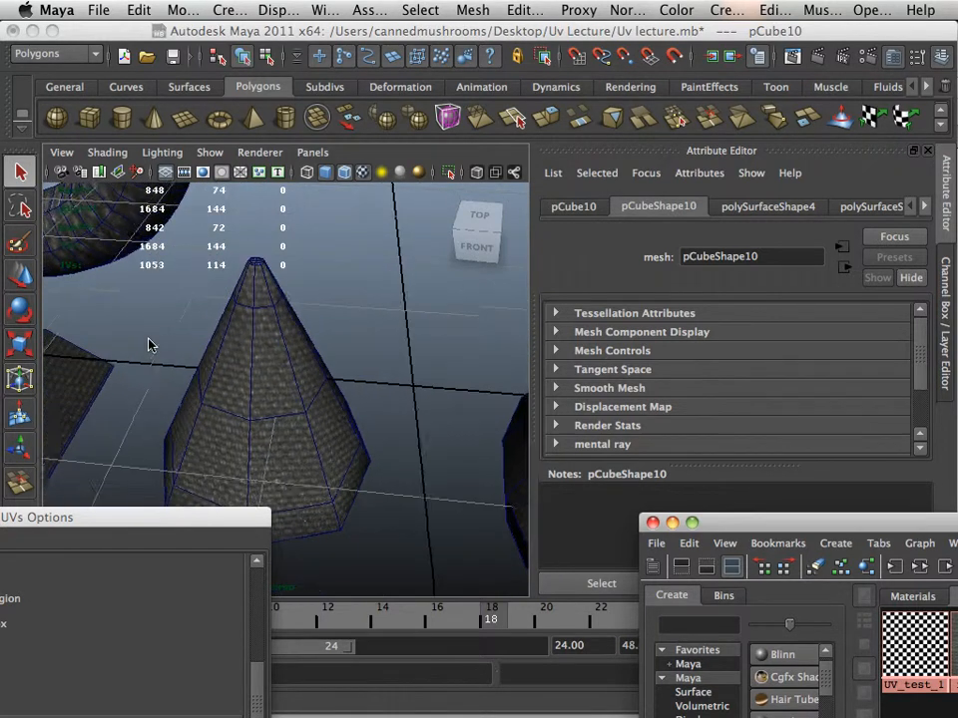
Step: Examine how the fabric texture maps onto the torus, up close around its inner rim
{"action": "mouse_move", "coordinate": [149, 342]}
{"action": "middle_mouse_down", "text": "alt"}
{"action": "mouse_move", "coordinate": [247, 345]}
{"action": "mouse_move", "coordinate": [158, 343]}
{"action": "middle_mouse_up", "text": "alt"}
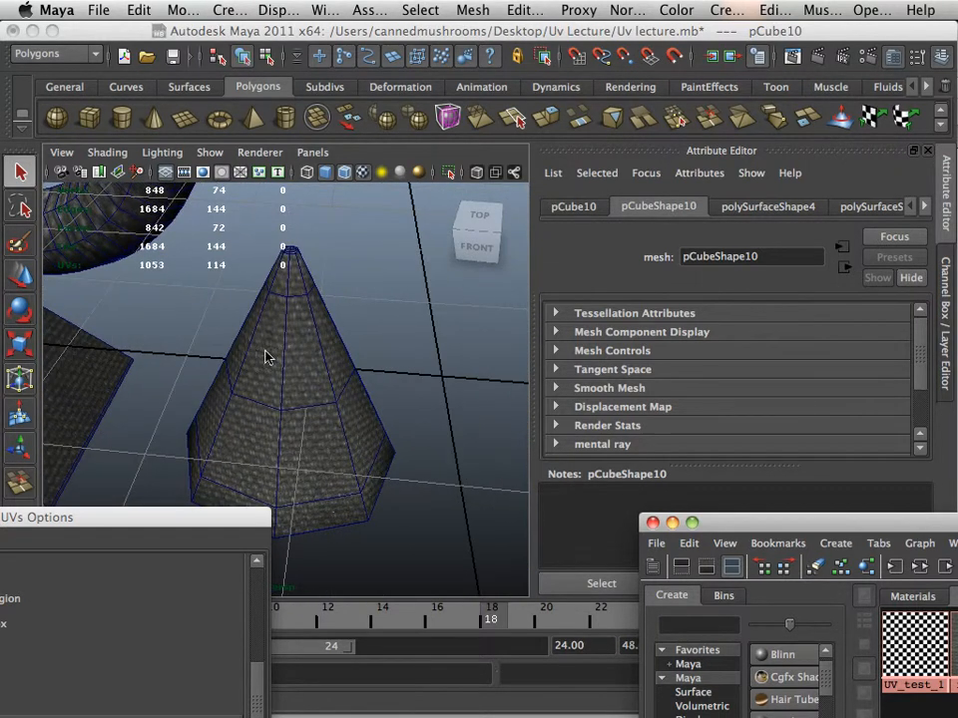
{"action": "right_click_drag", "start_coordinate": [225, 368], "coordinate": [162, 361], "text": "alt"}
{"action": "middle_click_drag", "start_coordinate": [161, 361], "coordinate": [76, 345], "text": "alt"}
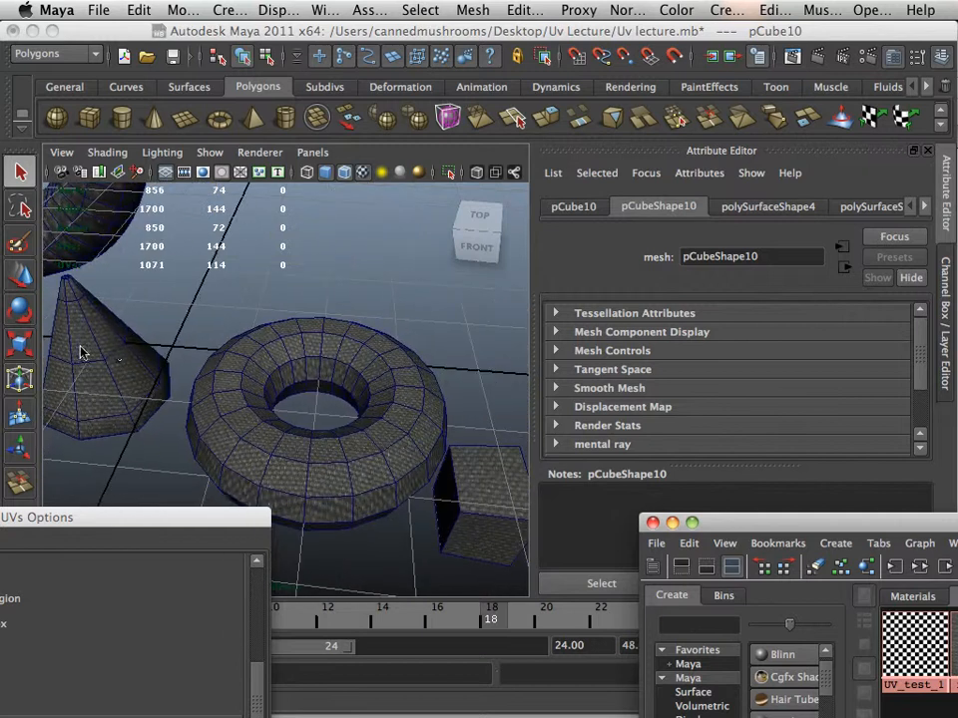
{"action": "right_click_drag", "start_coordinate": [108, 346], "coordinate": [214, 368], "text": "alt"}
{"action": "mouse_move", "coordinate": [213, 368]}
{"action": "middle_mouse_down", "text": "alt"}
{"action": "mouse_move", "coordinate": [185, 385]}
{"action": "mouse_move", "coordinate": [201, 380]}
{"action": "middle_mouse_up", "text": "alt"}
{"action": "right_click_drag", "start_coordinate": [201, 380], "coordinate": [211, 384], "text": "alt"}
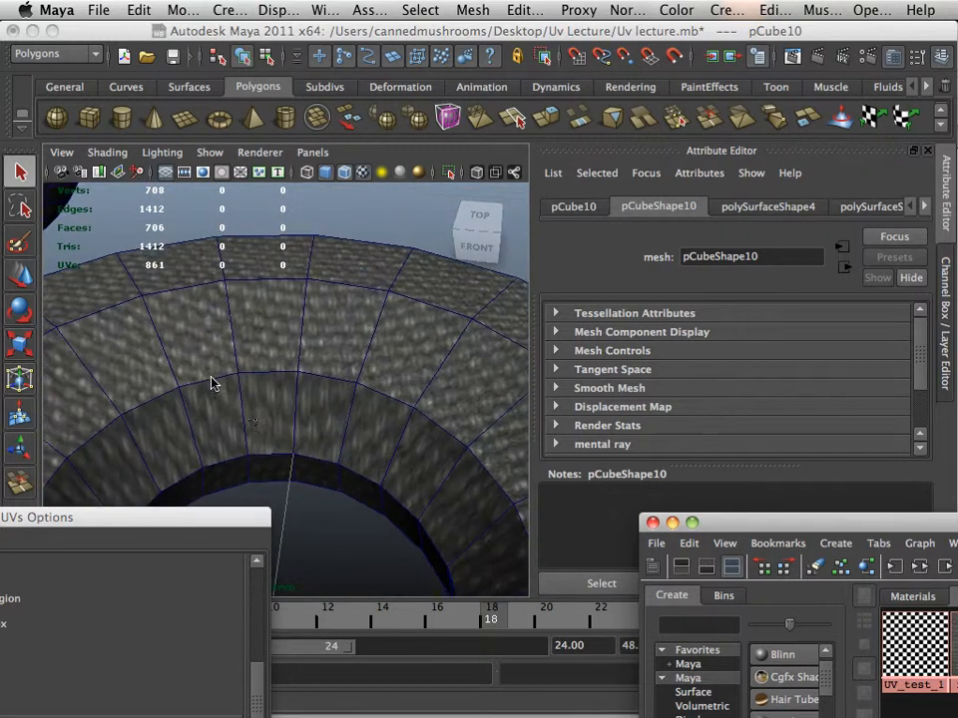
Step: Select the edge loop around the torus's inner hole and open the UV Texture Editor
{"action": "right_click", "coordinate": [267, 417]}
{"action": "left_click", "coordinate": [269, 302]}
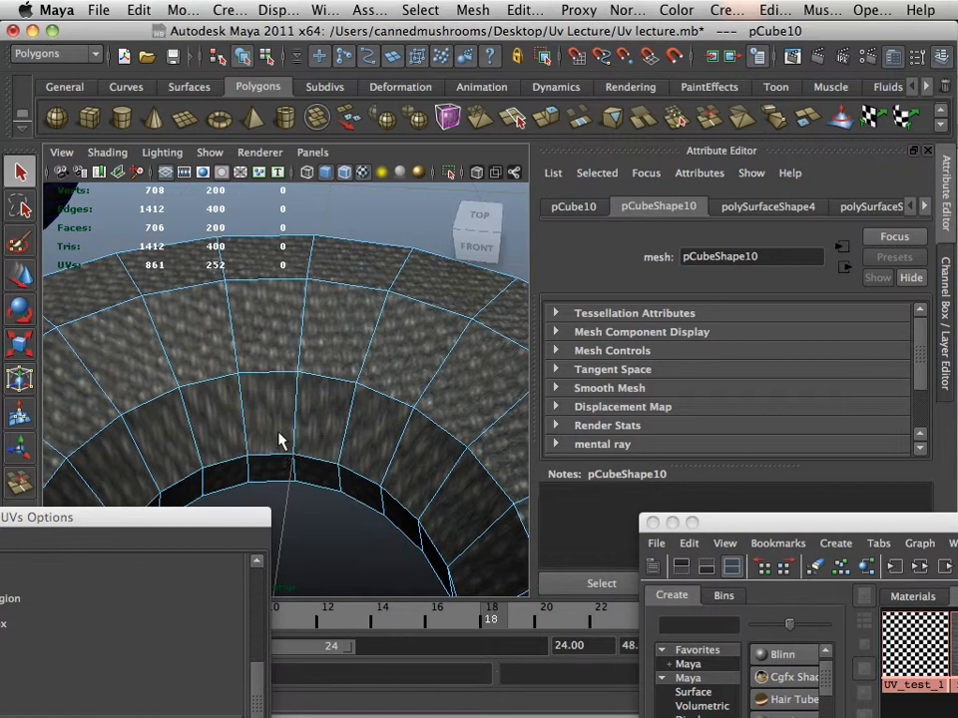
{"action": "left_click", "coordinate": [279, 457]}
{"action": "double_click", "coordinate": [277, 460]}
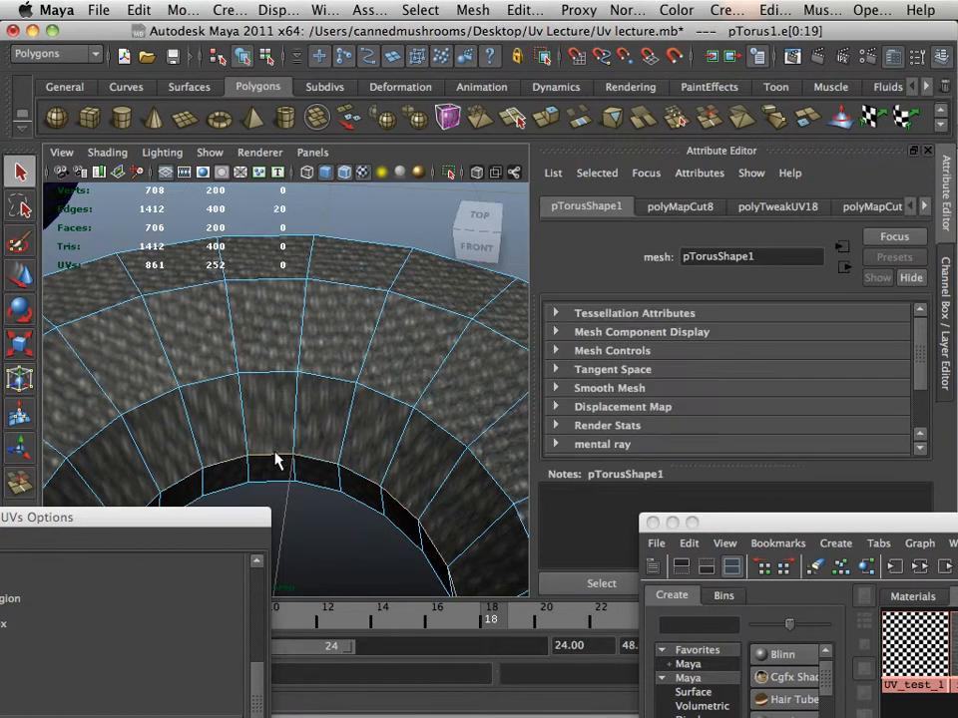
{"action": "left_click", "coordinate": [470, 12]}
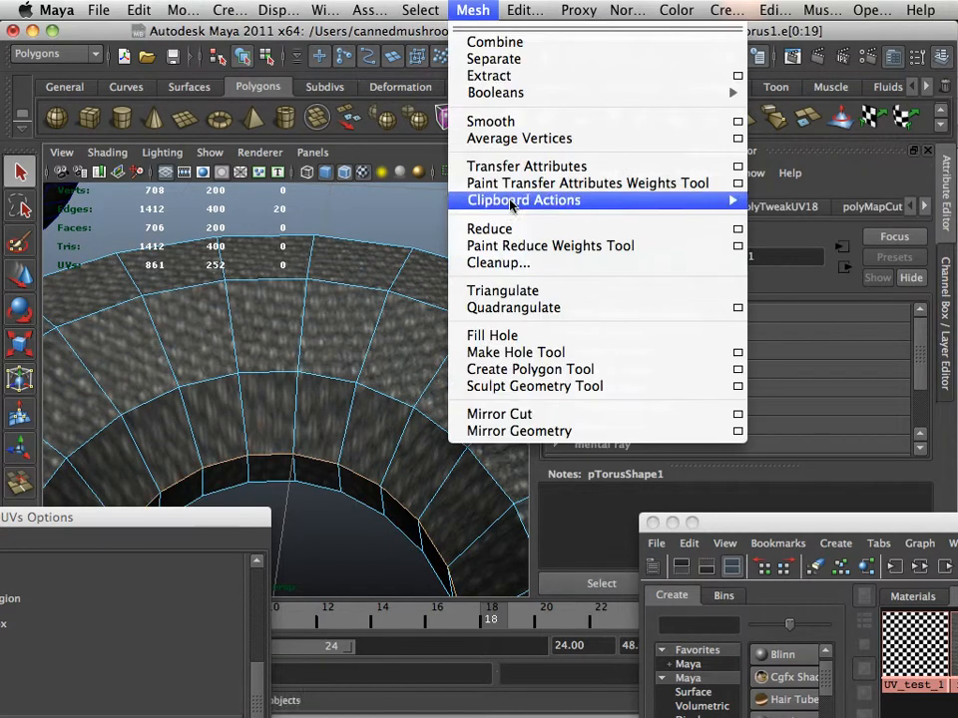
{"action": "mouse_move", "coordinate": [382, 14]}
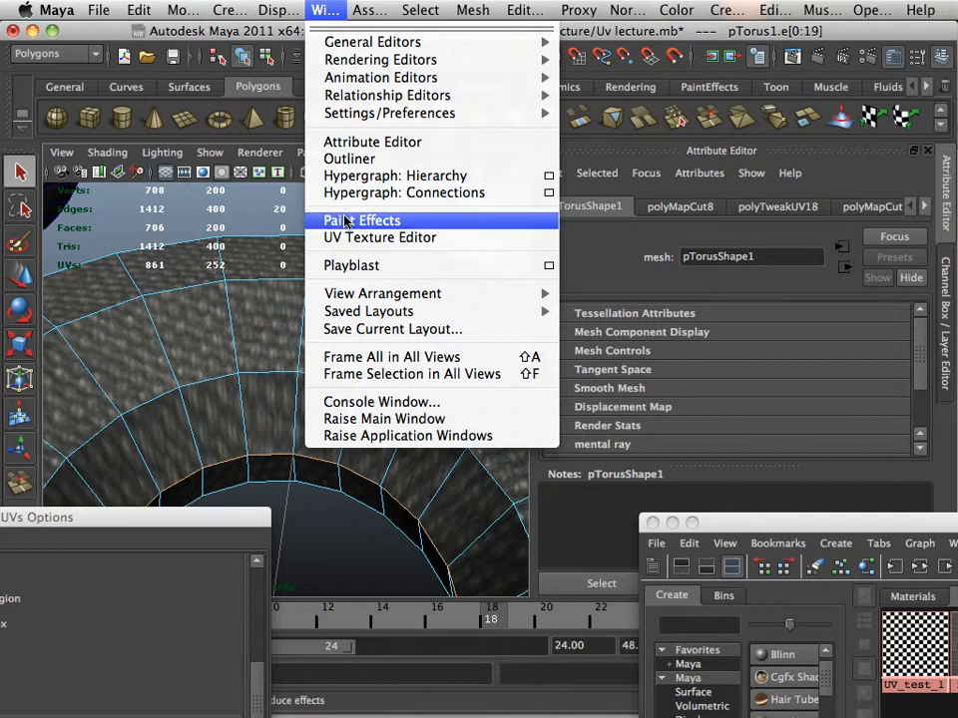
{"action": "left_click", "coordinate": [339, 236]}
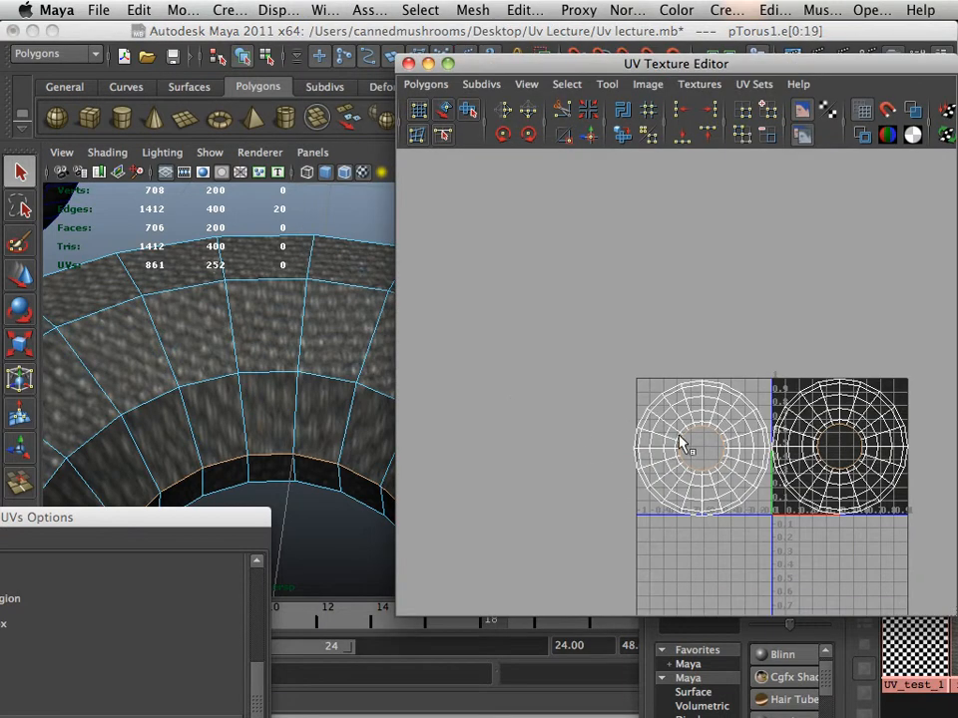
Step: Convert the torus's inner edge loop to UVs and try to unfold them
{"action": "right_click_drag", "start_coordinate": [679, 435], "coordinate": [894, 520], "text": "alt"}
{"action": "middle_click_drag", "start_coordinate": [772, 480], "coordinate": [426, 339], "text": "alt"}
{"action": "right_click_drag", "start_coordinate": [504, 364], "coordinate": [699, 430], "text": "alt"}
{"action": "middle_click_drag", "start_coordinate": [604, 355], "coordinate": [697, 406], "text": "alt"}
{"action": "right_click", "coordinate": [692, 403], "text": "ctrl"}
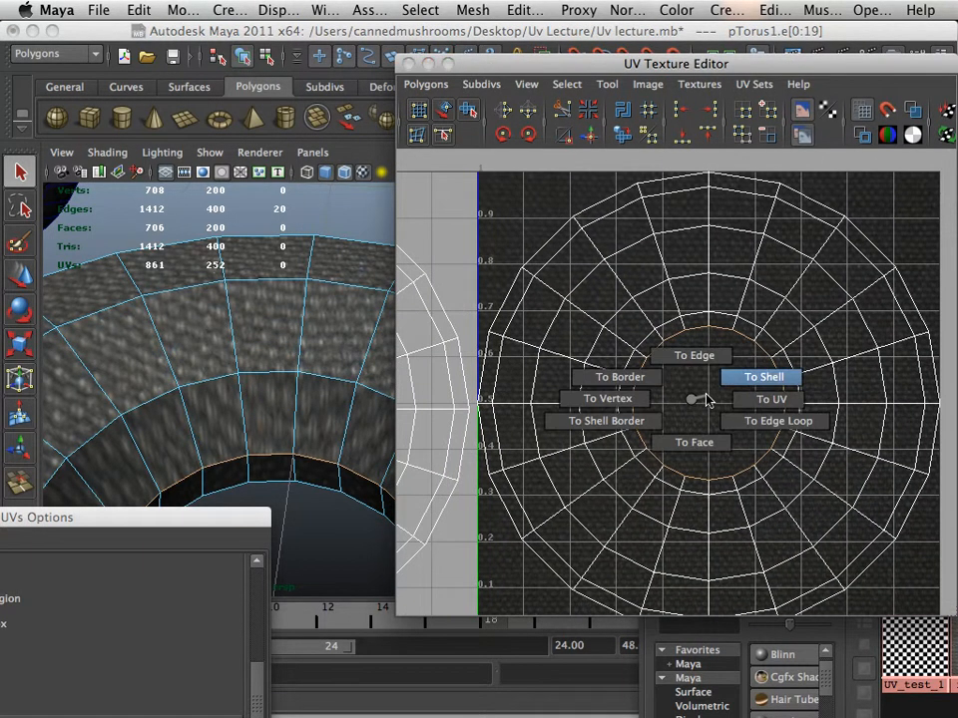
{"action": "left_click", "coordinate": [768, 399]}
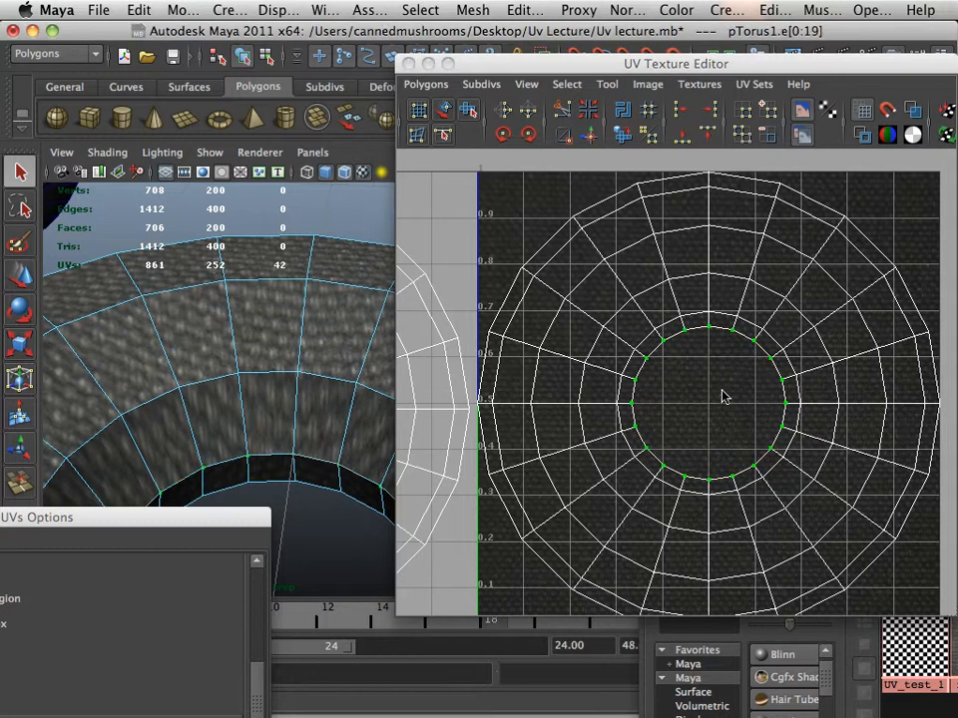
{"action": "left_click", "coordinate": [623, 143]}
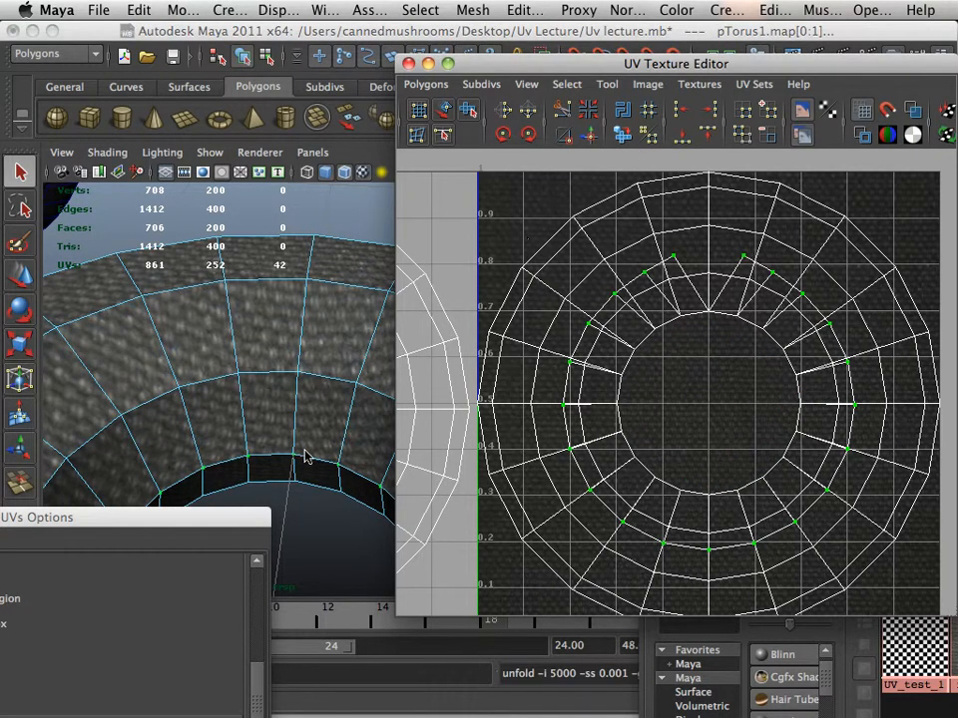
{"action": "key", "text": "ctrl+z"}
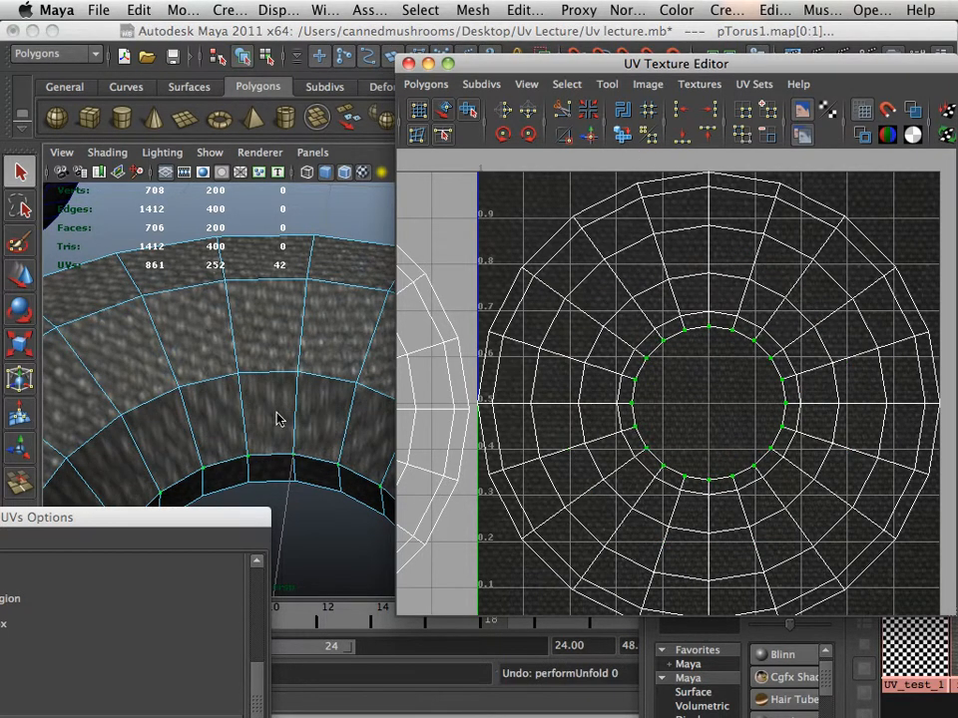
{"action": "right_click_drag", "start_coordinate": [740, 503], "coordinate": [509, 410], "text": "alt"}
{"action": "right_click_drag", "start_coordinate": [732, 428], "coordinate": [818, 424]}
{"action": "left_click_drag", "start_coordinate": [828, 345], "coordinate": [762, 449]}
{"action": "right_click_drag", "start_coordinate": [780, 419], "coordinate": [854, 399], "text": "ctrl"}
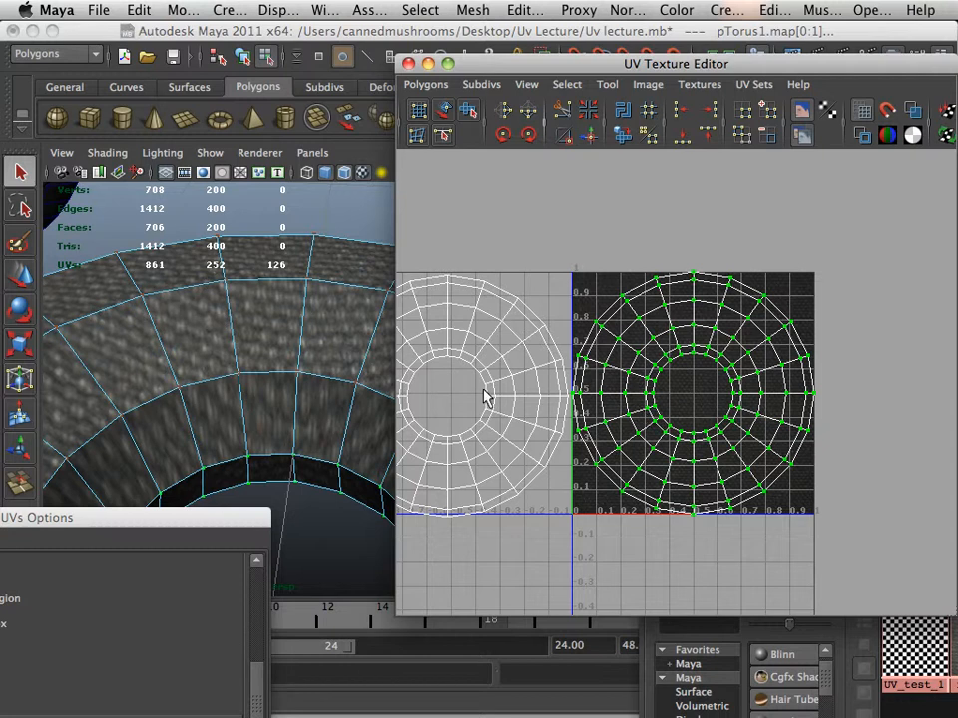
{"action": "left_click", "coordinate": [449, 388]}
Step: Reselect the torus's inner edge loop, convert it to UVs and unfold them on both shells
{"action": "right_click_drag", "start_coordinate": [295, 460], "coordinate": [303, 317]}
{"action": "double_click", "coordinate": [308, 459]}
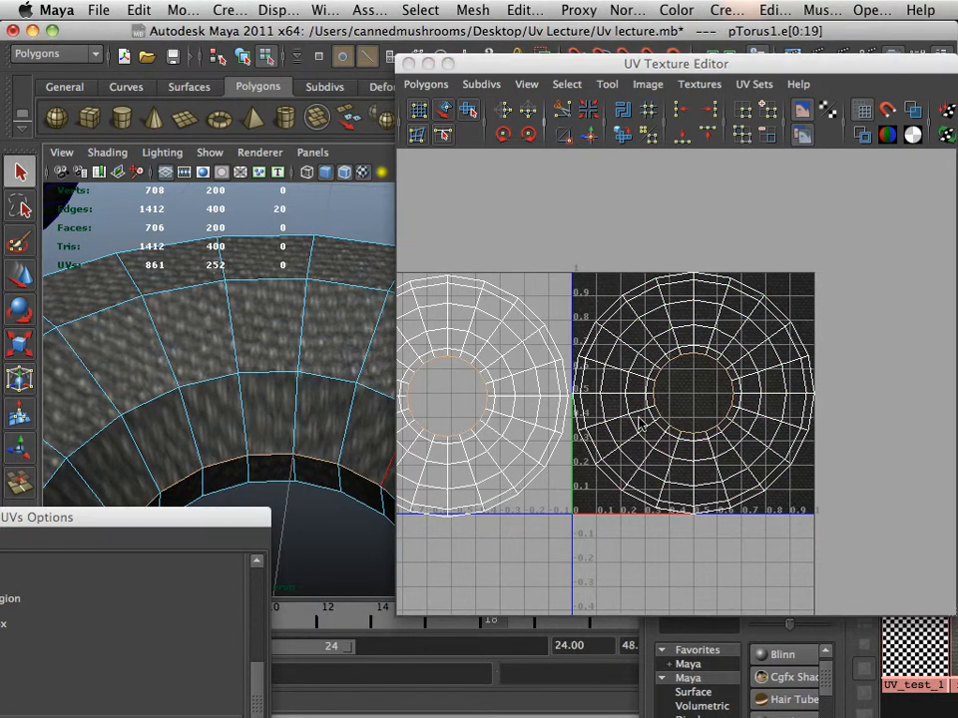
{"action": "right_click_drag", "start_coordinate": [640, 424], "coordinate": [701, 417], "text": "ctrl"}
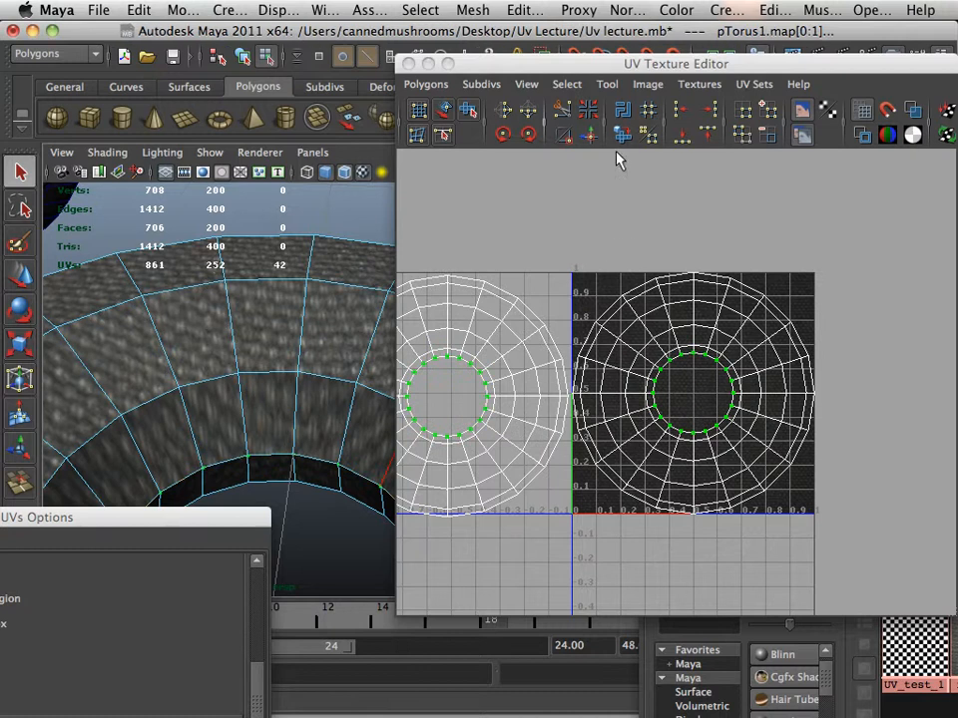
{"action": "left_click", "coordinate": [622, 137]}
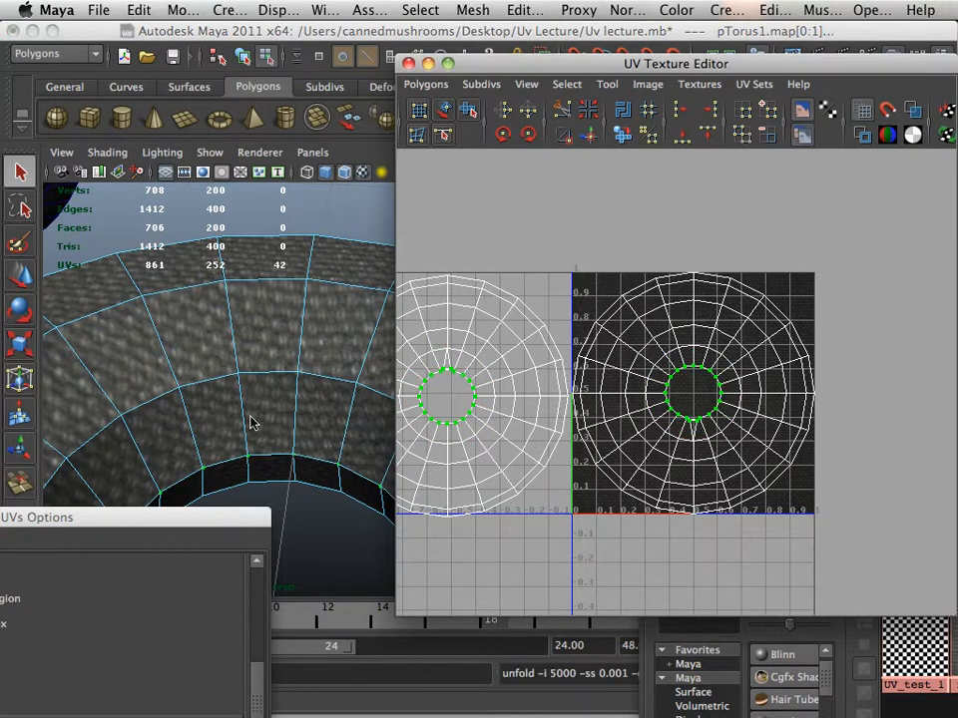
Step: Examine the fabric texture around the torus's inner ring and compare it with the unfolded UV layout
{"action": "scroll", "coordinate": [241, 414], "scroll_direction": "down", "scroll_amount": 5}
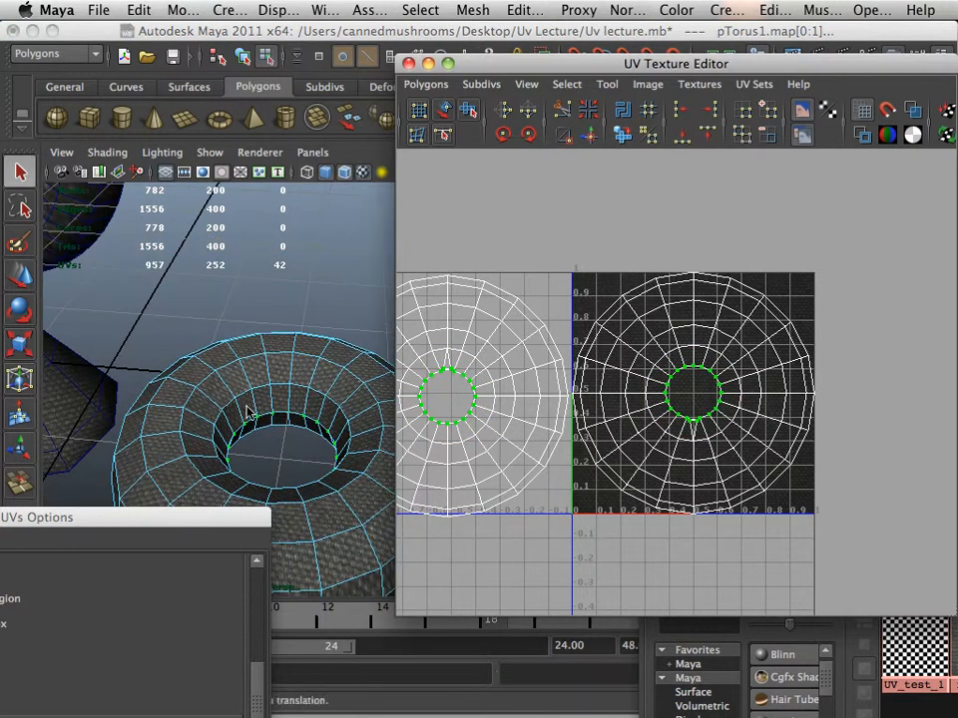
{"action": "middle_click_drag", "start_coordinate": [248, 410], "coordinate": [242, 398], "text": "alt"}
{"action": "scroll", "coordinate": [290, 421], "scroll_direction": "up", "scroll_amount": 8}
{"action": "scroll", "coordinate": [290, 421], "scroll_direction": "down", "scroll_amount": 6}
{"action": "middle_click_drag", "start_coordinate": [291, 421], "coordinate": [237, 389], "text": "alt"}
{"action": "left_click_drag", "start_coordinate": [237, 389], "coordinate": [252, 397], "text": "alt"}
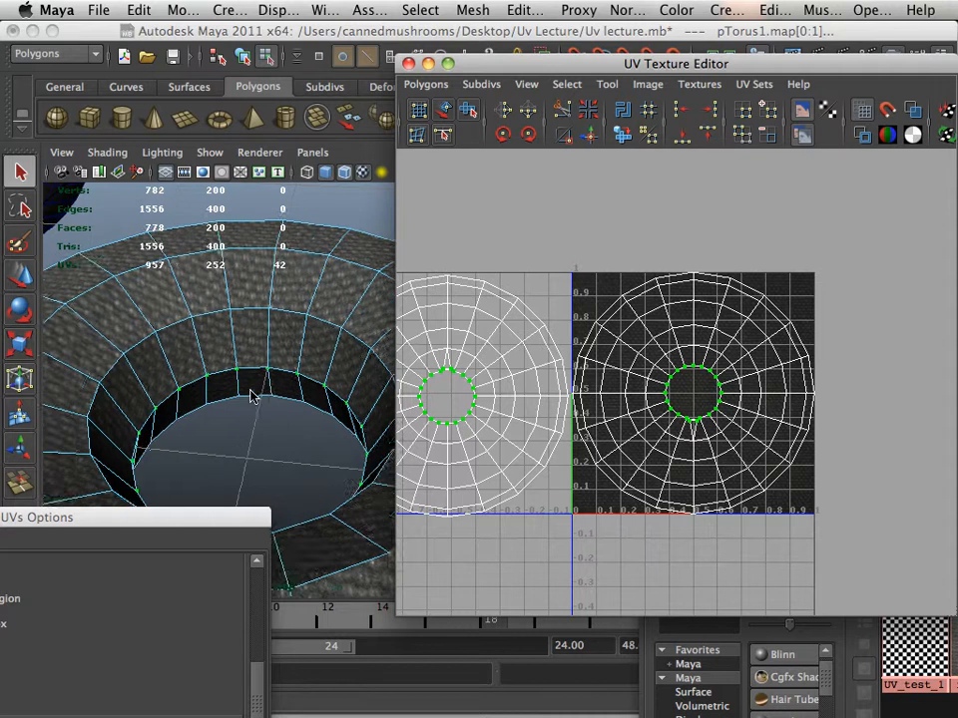
{"action": "scroll", "coordinate": [252, 397], "scroll_direction": "down", "scroll_amount": 1}
{"action": "scroll", "coordinate": [259, 396], "scroll_direction": "up", "scroll_amount": 2}
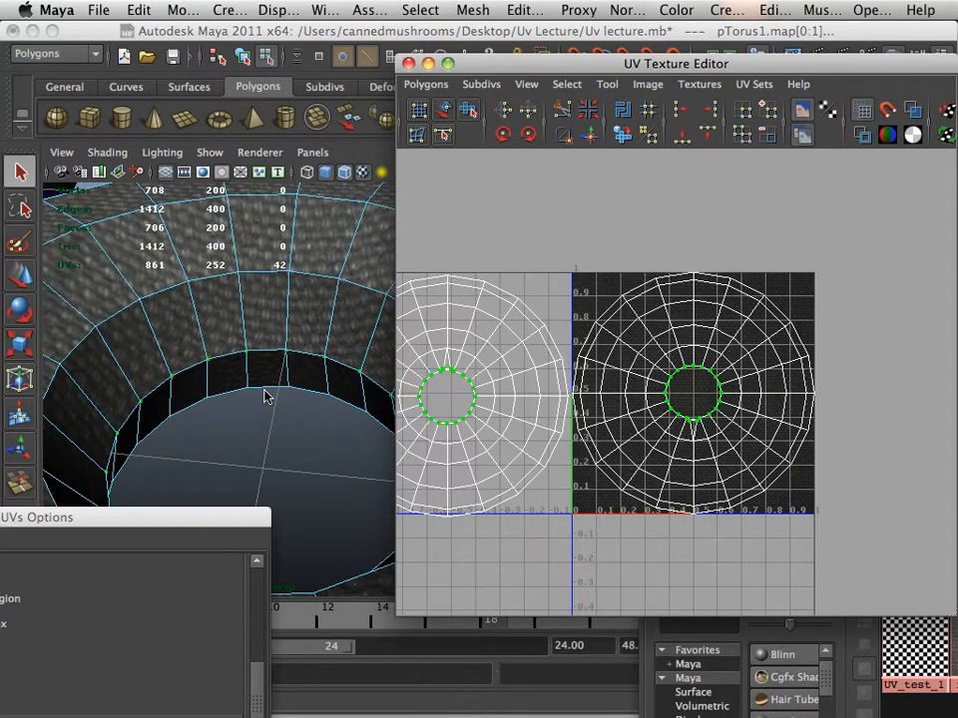
{"action": "scroll", "coordinate": [263, 394], "scroll_direction": "down", "scroll_amount": 3}
{"action": "scroll", "coordinate": [273, 398], "scroll_direction": "up", "scroll_amount": 5}
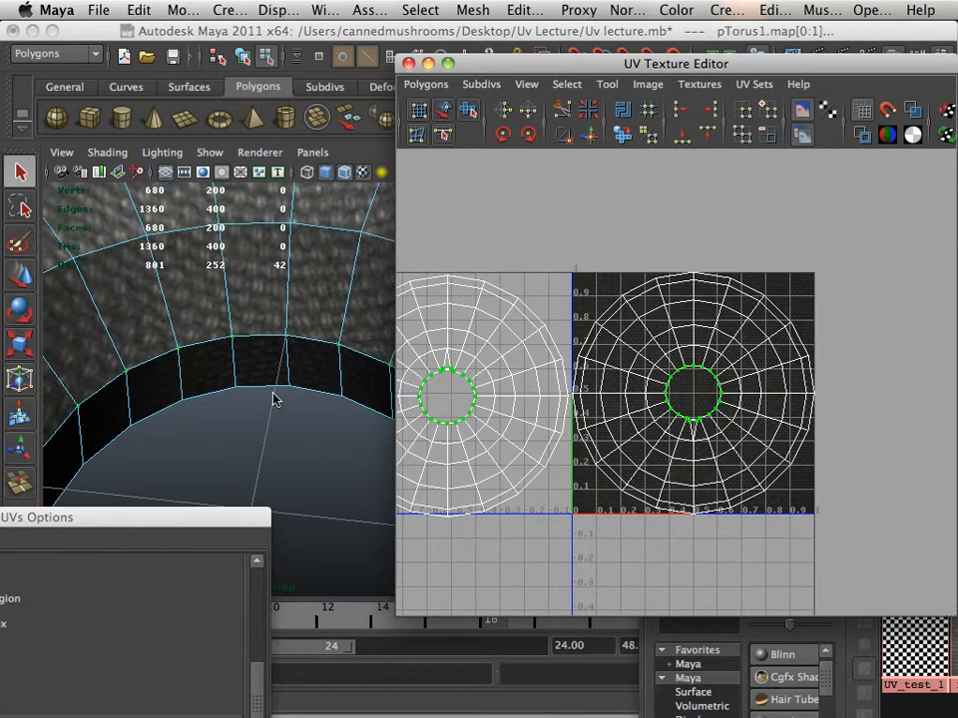
{"action": "scroll", "coordinate": [266, 397], "scroll_direction": "down", "scroll_amount": 2}
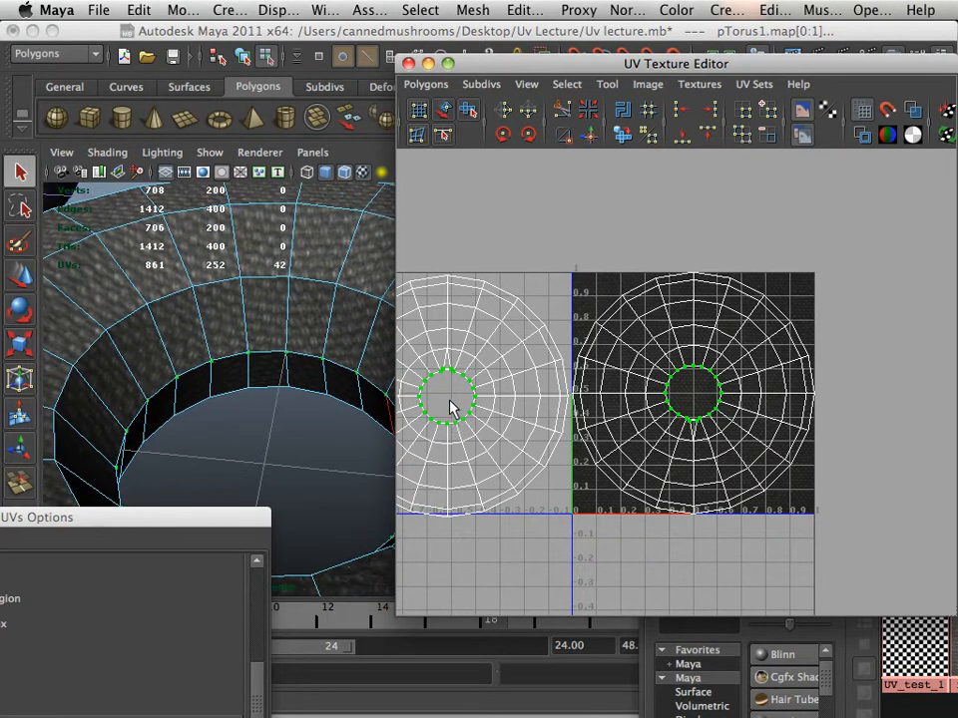
{"action": "scroll", "coordinate": [452, 394], "scroll_direction": "up", "scroll_amount": 2}
{"action": "scroll", "coordinate": [314, 412], "scroll_direction": "down", "scroll_amount": 6}
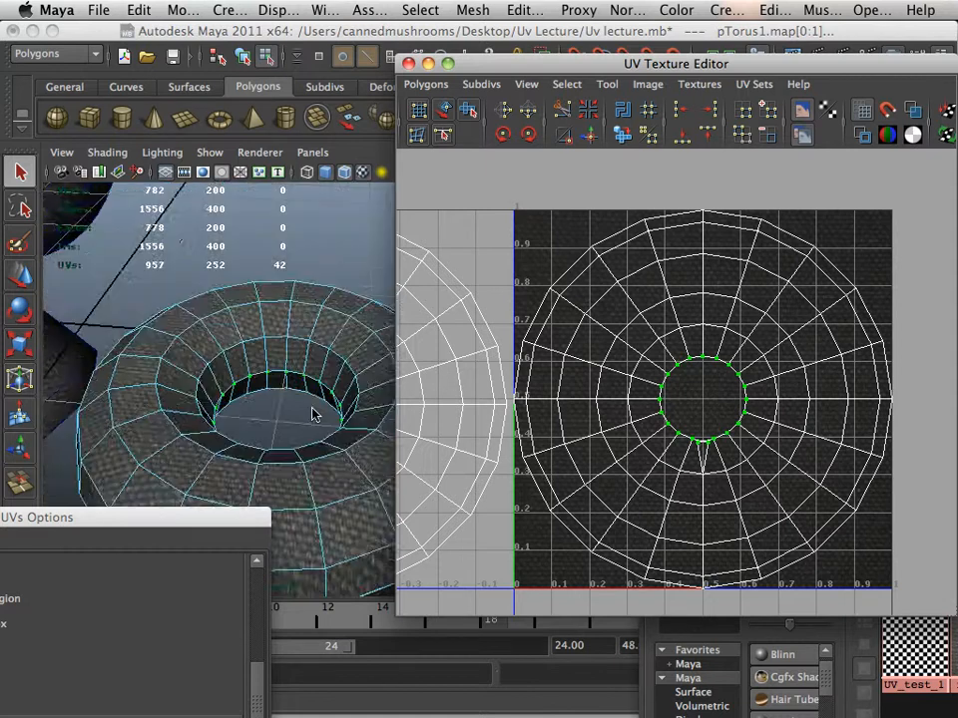
{"action": "scroll", "coordinate": [310, 411], "scroll_direction": "up", "scroll_amount": 3}
{"action": "scroll", "coordinate": [280, 412], "scroll_direction": "down", "scroll_amount": 1}
Step: Examine how the fabric texture maps onto the neighbouring stepped blocks and the hollowed-out box
{"action": "middle_click_drag", "start_coordinate": [342, 439], "coordinate": [201, 368], "text": "alt"}
{"action": "left_click_drag", "start_coordinate": [201, 368], "coordinate": [257, 368], "text": "alt"}
{"action": "scroll", "coordinate": [258, 365], "scroll_direction": "up", "scroll_amount": 5}
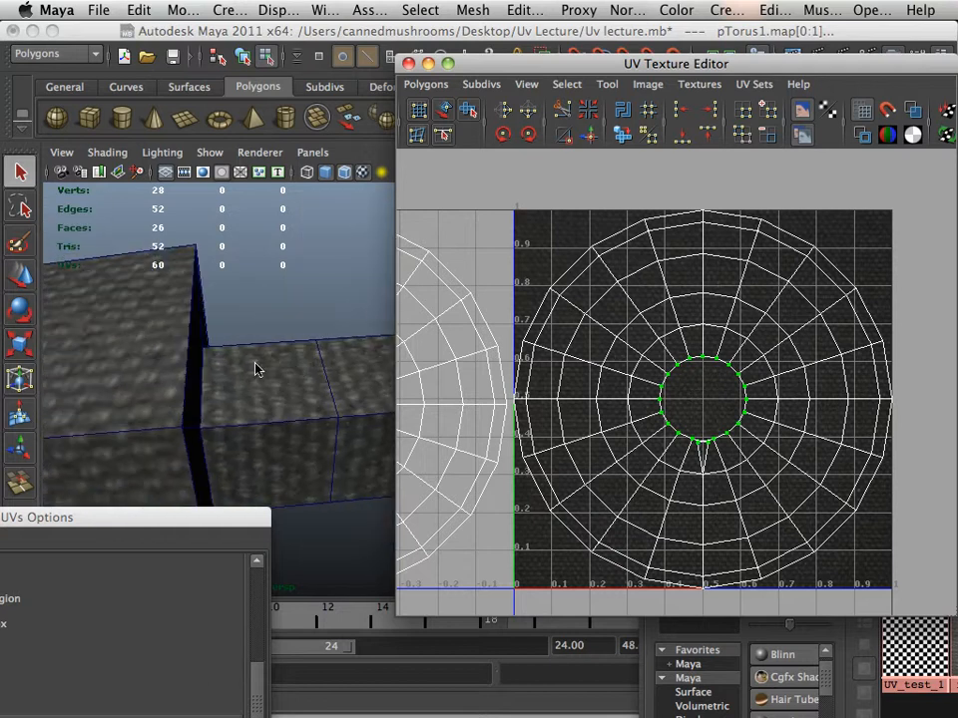
{"action": "right_click_drag", "start_coordinate": [256, 368], "coordinate": [177, 355], "text": "alt"}
{"action": "left_click_drag", "start_coordinate": [178, 355], "coordinate": [28, 366], "text": "alt"}
{"action": "middle_click_drag", "start_coordinate": [145, 351], "coordinate": [186, 370], "text": "alt"}
{"action": "scroll", "coordinate": [158, 327], "scroll_direction": "up", "scroll_amount": 5}
{"action": "right_click_drag", "start_coordinate": [186, 370], "coordinate": [152, 359], "text": "alt"}
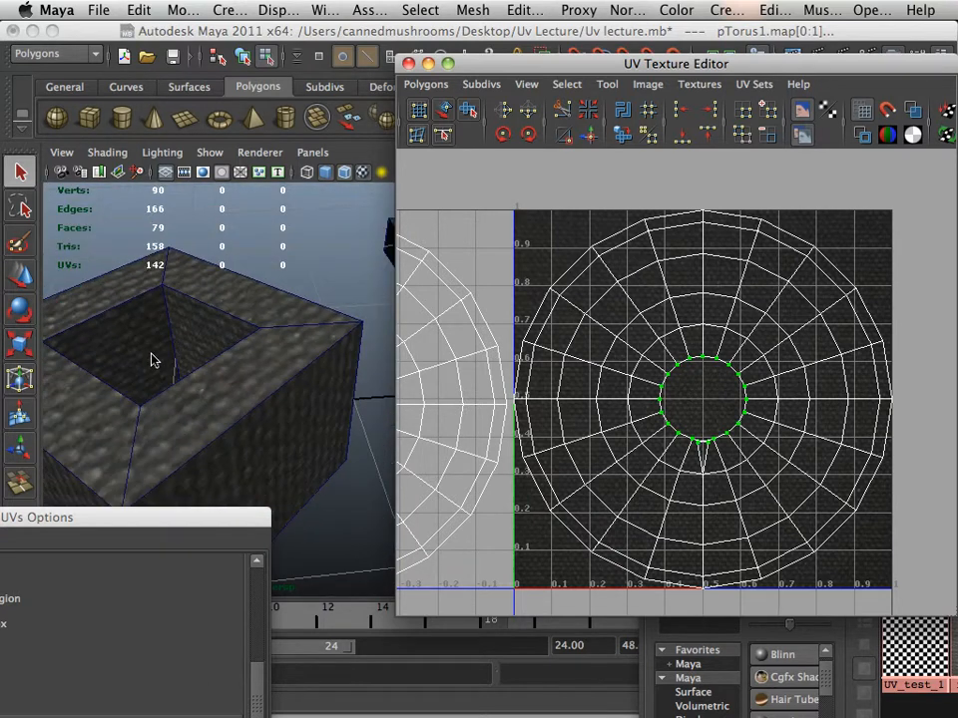
Step: Select the plane object with the stretched narrow band and examine the upper-left inner corner of its UV layout
{"action": "middle_click_drag", "start_coordinate": [234, 372], "coordinate": [122, 430], "text": "alt"}
{"action": "right_click_drag", "start_coordinate": [117, 405], "coordinate": [260, 335], "text": "alt"}
{"action": "left_click", "coordinate": [199, 389]}
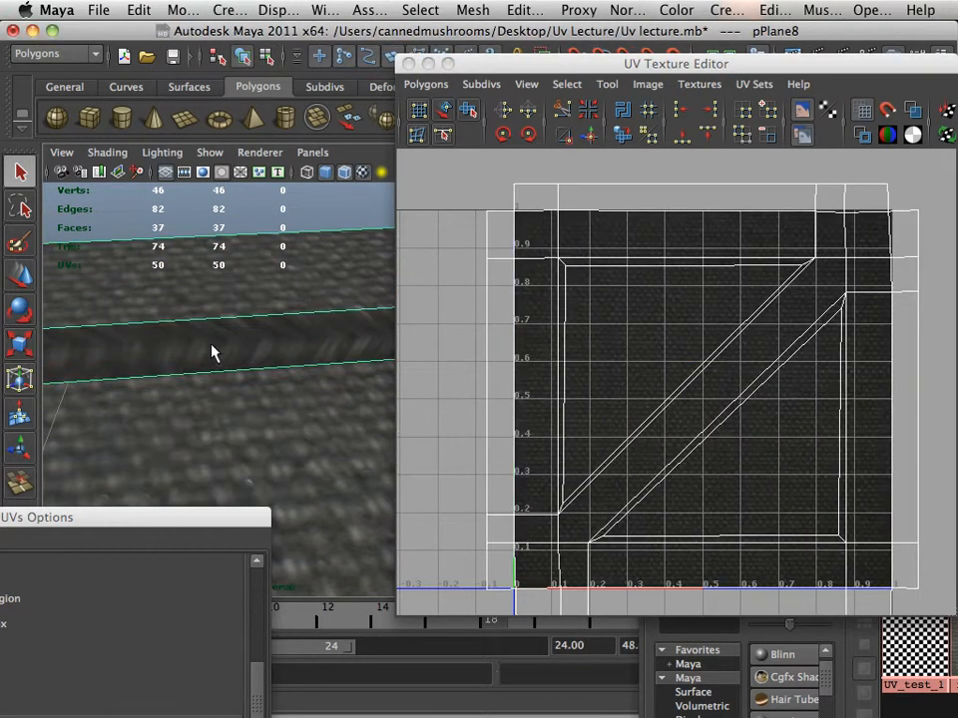
{"action": "scroll", "coordinate": [619, 337], "scroll_direction": "up", "scroll_amount": 1}
{"action": "middle_click_drag", "start_coordinate": [582, 307], "coordinate": [599, 381], "text": "alt"}
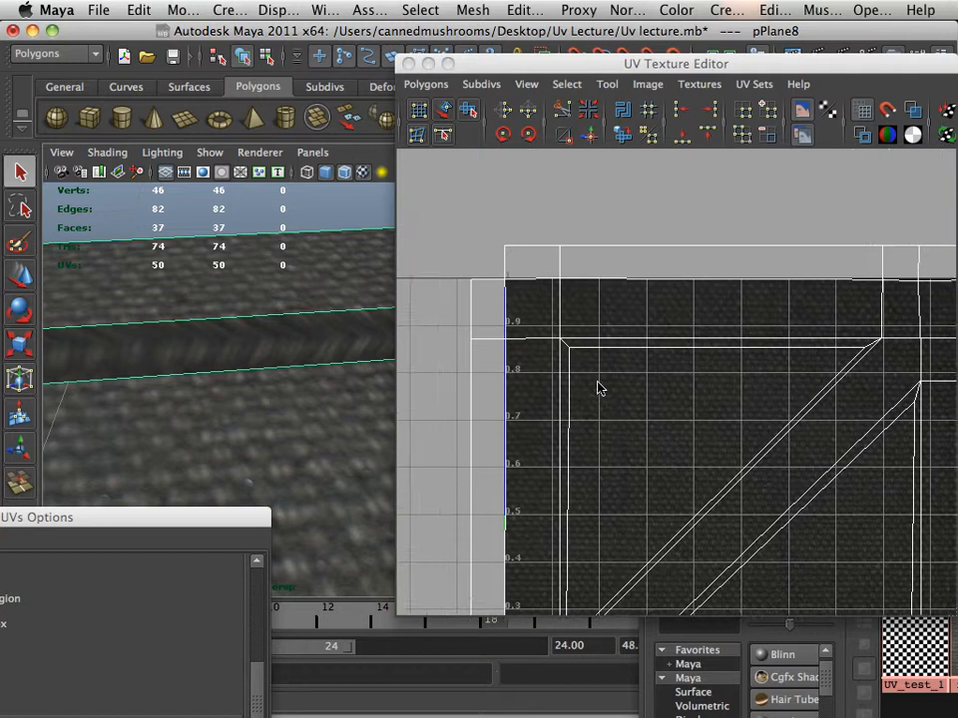
{"action": "scroll", "coordinate": [561, 353], "scroll_direction": "up", "scroll_amount": 2}
{"action": "scroll", "coordinate": [543, 350], "scroll_direction": "up", "scroll_amount": 2}
{"action": "middle_click_drag", "start_coordinate": [530, 339], "coordinate": [595, 408], "text": "alt"}
{"action": "scroll", "coordinate": [628, 431], "scroll_direction": "up", "scroll_amount": 5}
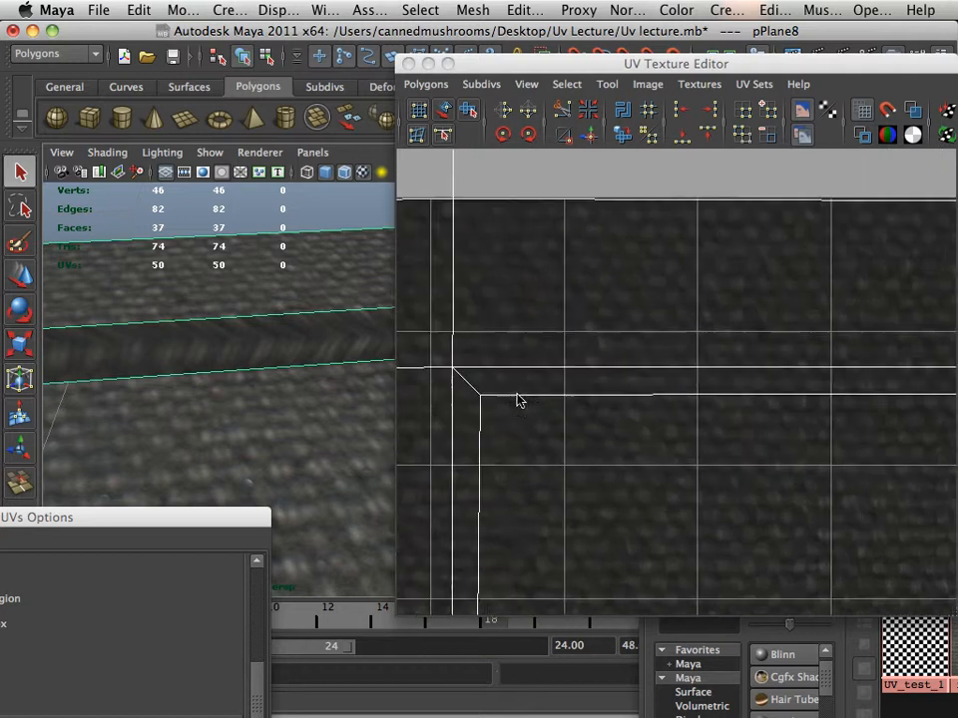
{"action": "middle_click_drag", "start_coordinate": [461, 391], "coordinate": [521, 390], "text": "alt"}
Step: Move the upper-left inner corner UV of the plane's layout horizontally into line with the adjacent outer corner
{"action": "right_click", "coordinate": [519, 389]}
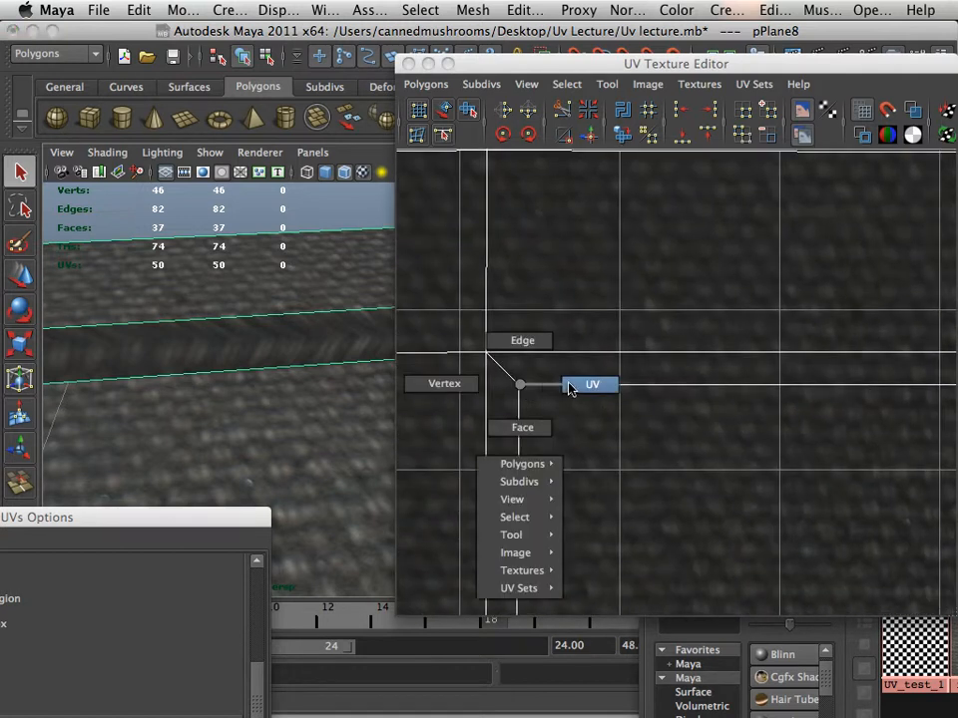
{"action": "right_click_drag", "start_coordinate": [569, 388], "coordinate": [569, 388]}
{"action": "left_click", "coordinate": [511, 391]}
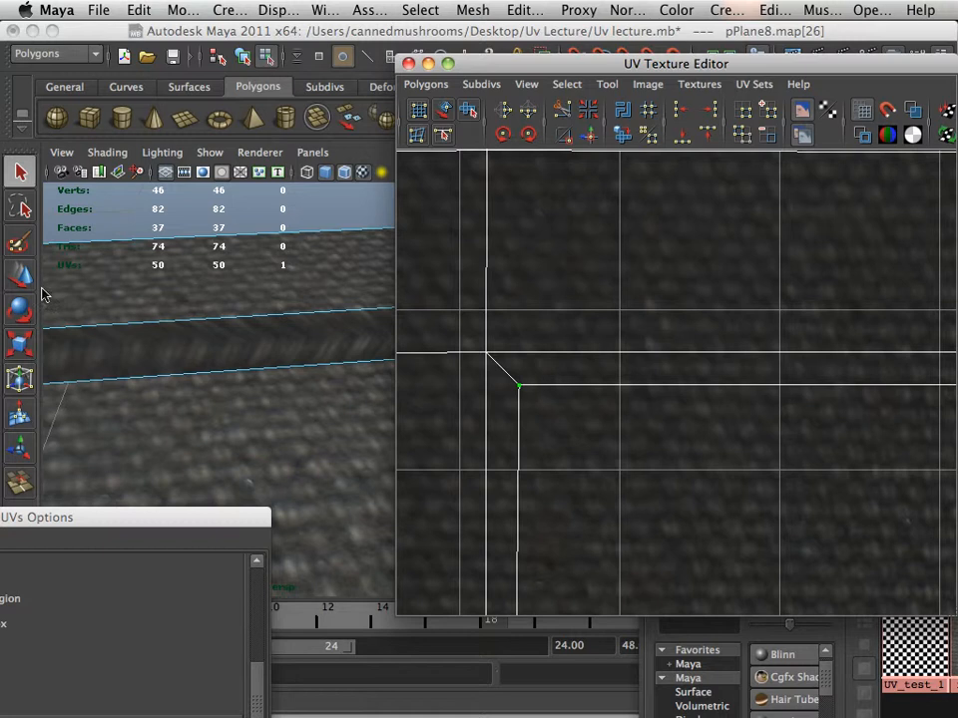
{"action": "key", "text": "w"}
{"action": "left_click_drag", "start_coordinate": [608, 387], "coordinate": [575, 387]}
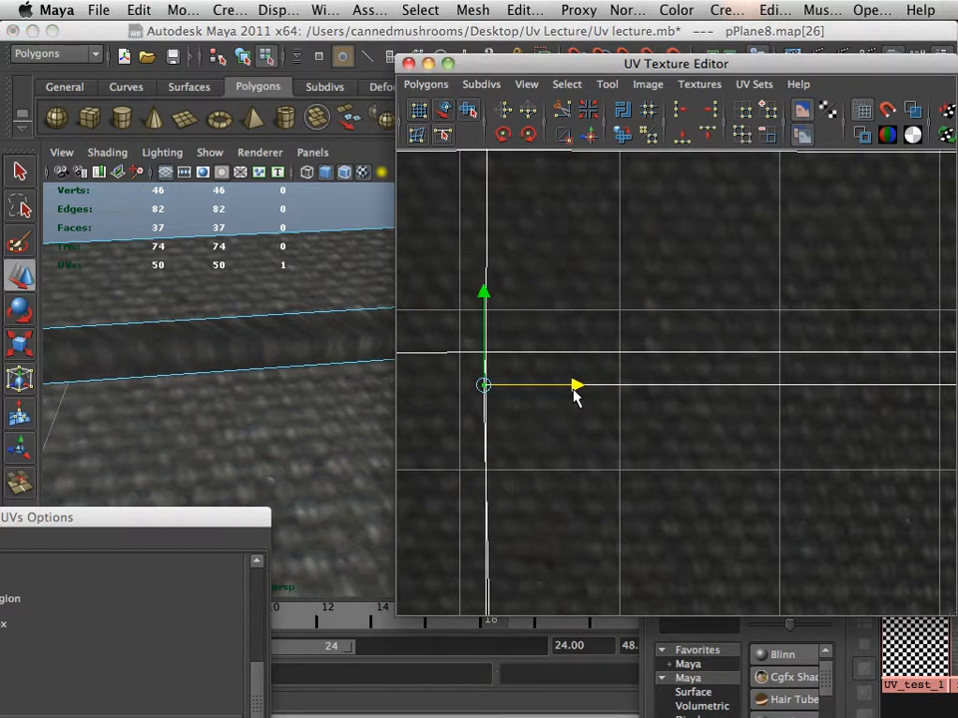
Step: Try to move the plane's upper-right inner corner UV horizontally into line with the adjacent outer corner, and undo the move
{"action": "right_click_drag", "start_coordinate": [721, 427], "coordinate": [690, 412], "text": "alt"}
{"action": "middle_click_drag", "start_coordinate": [743, 415], "coordinate": [496, 444], "text": "alt"}
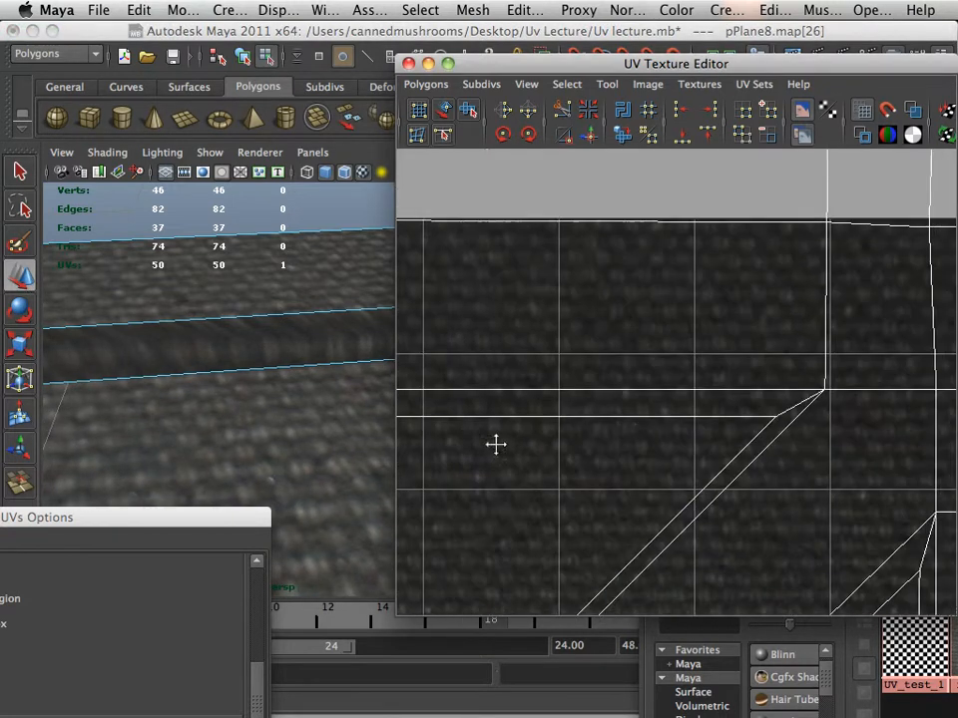
{"action": "left_click_drag", "start_coordinate": [769, 410], "coordinate": [793, 434]}
{"action": "left_click_drag", "start_coordinate": [856, 421], "coordinate": [906, 422]}
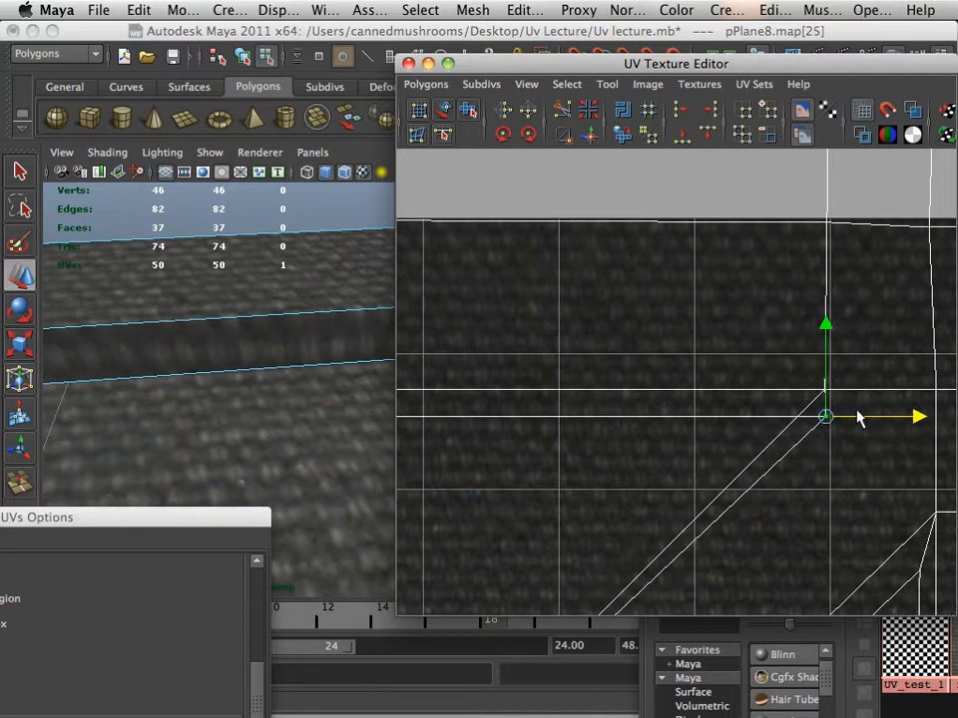
{"action": "left_click_drag", "start_coordinate": [321, 419], "coordinate": [353, 376], "text": "alt"}
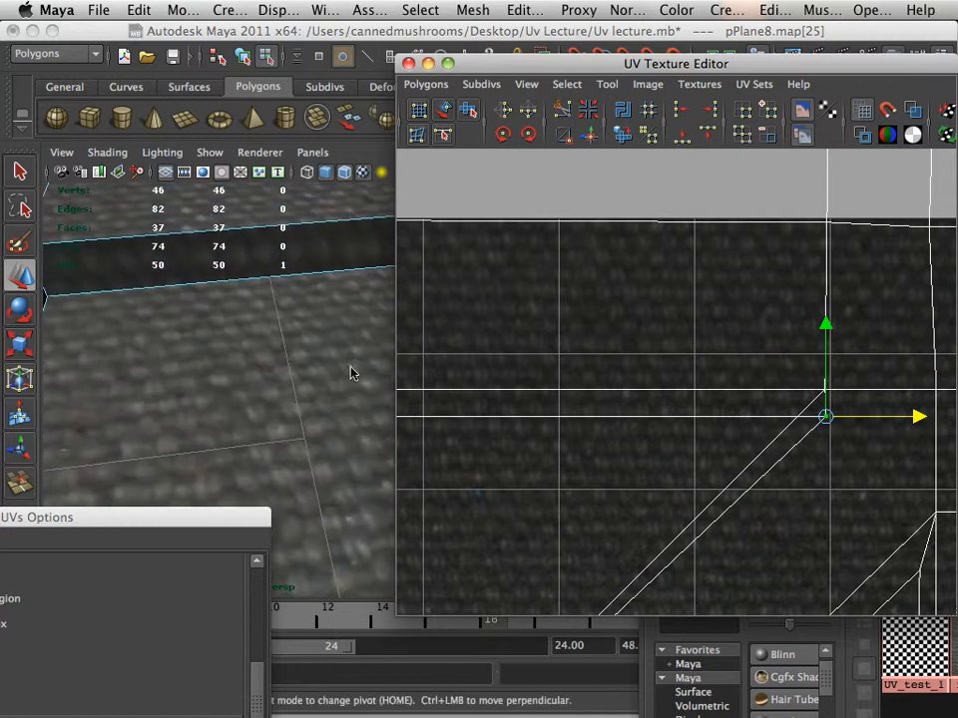
{"action": "key", "text": "z"}
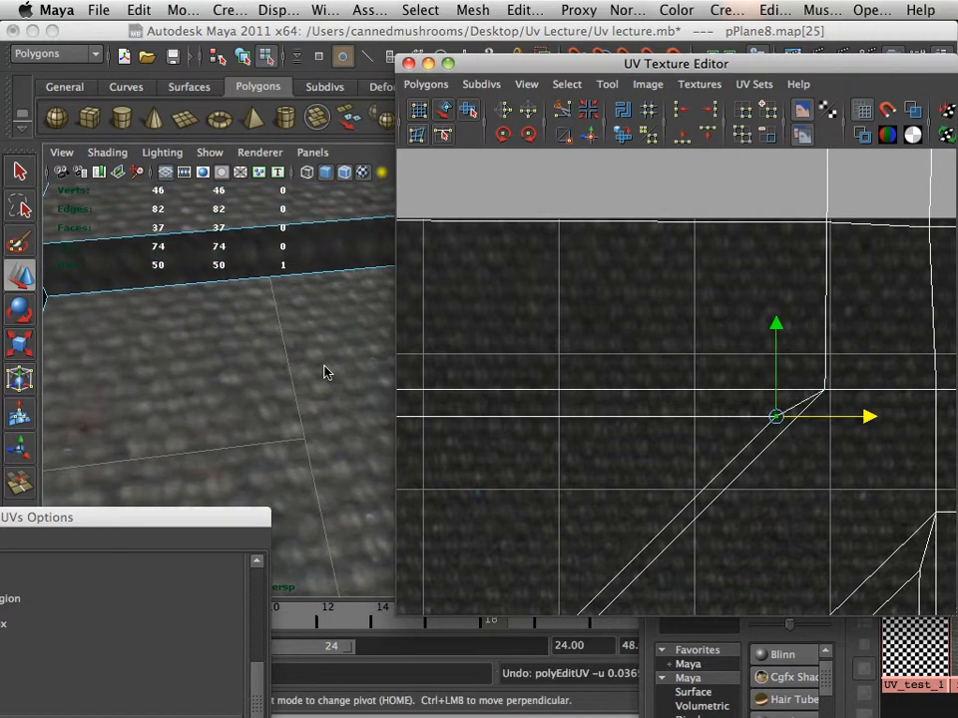
{"action": "key", "text": "z"}
{"action": "right_click_drag", "start_coordinate": [539, 436], "coordinate": [401, 405], "text": "alt"}
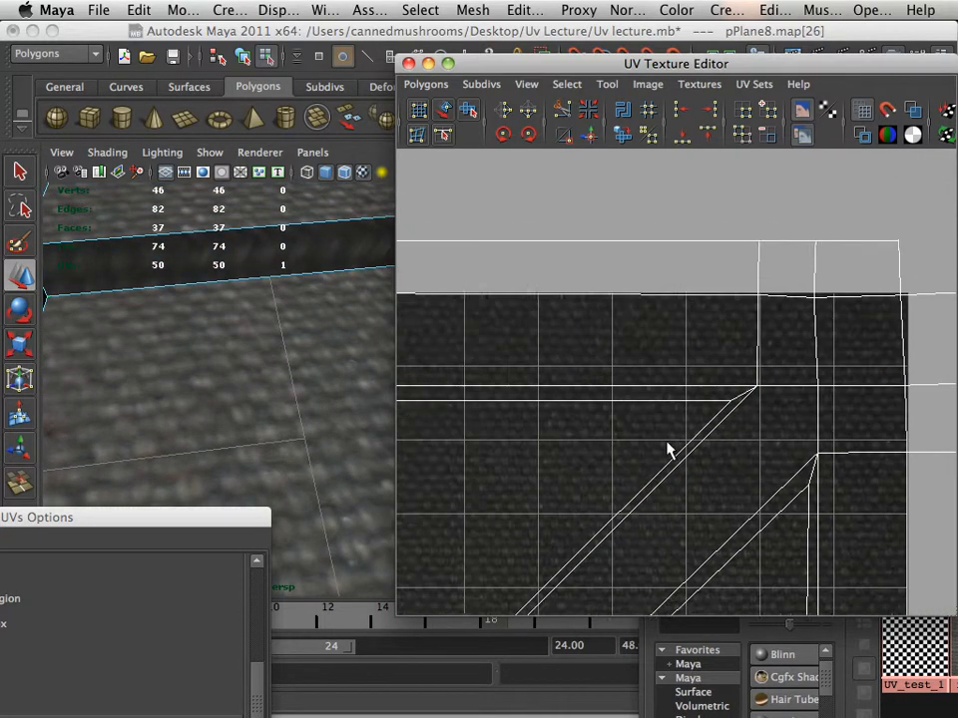
Step: Examine the fabric texture along the plane's corner and its narrow dark bands, and on the neighbouring pointed column
{"action": "middle_click_drag", "start_coordinate": [669, 449], "coordinate": [615, 456], "text": "alt"}
{"action": "right_click_drag", "start_coordinate": [313, 383], "coordinate": [199, 387], "text": "alt"}
{"action": "middle_click_drag", "start_coordinate": [340, 389], "coordinate": [246, 375], "text": "alt"}
{"action": "left_click_drag", "start_coordinate": [246, 375], "coordinate": [457, 431], "text": "alt"}
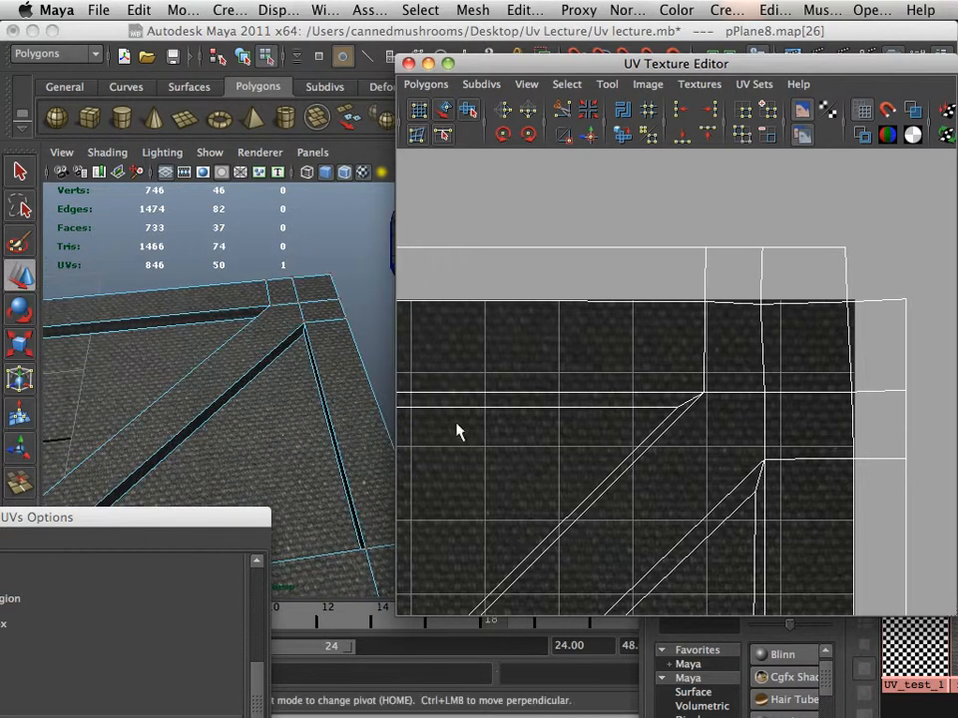
{"action": "middle_click_drag", "start_coordinate": [358, 364], "coordinate": [257, 362], "text": "alt"}
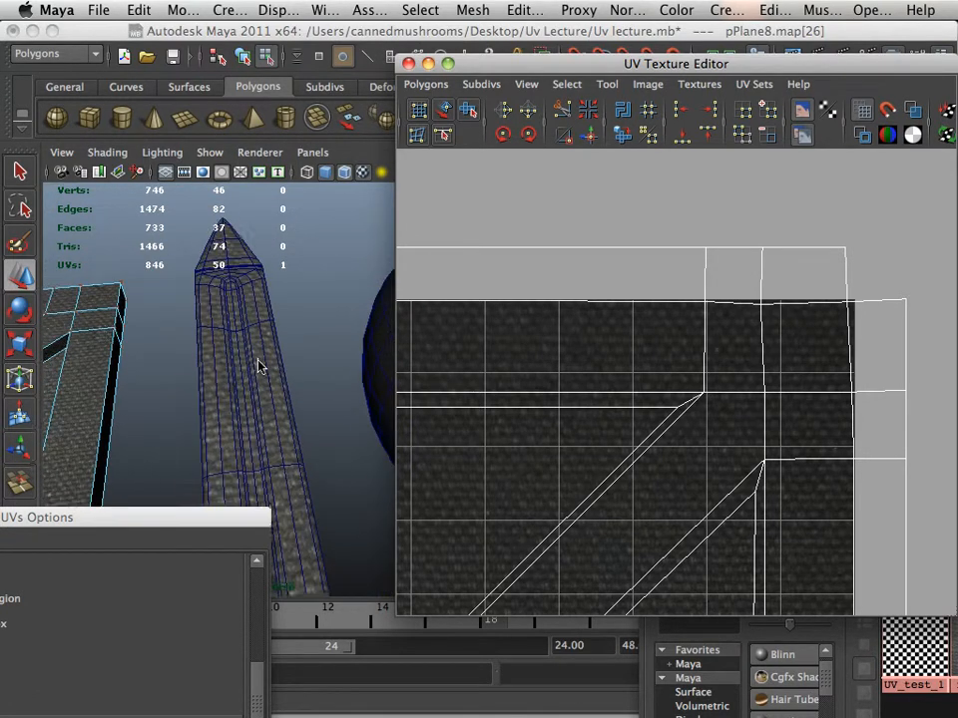
{"action": "right_click_drag", "start_coordinate": [249, 378], "coordinate": [142, 369], "text": "alt"}
{"action": "middle_click_drag", "start_coordinate": [142, 368], "coordinate": [189, 359], "text": "alt"}
{"action": "right_click_drag", "start_coordinate": [188, 359], "coordinate": [319, 398], "text": "alt"}
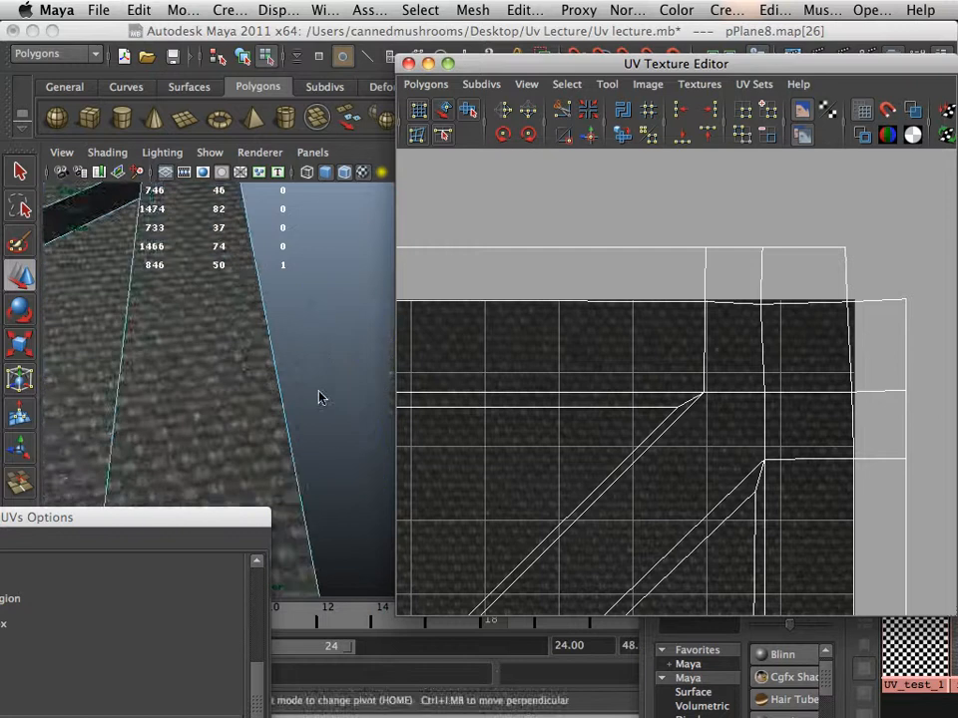
{"action": "left_click_drag", "start_coordinate": [318, 398], "coordinate": [262, 340], "text": "alt"}
{"action": "left_click_drag", "start_coordinate": [239, 385], "coordinate": [201, 380], "text": "alt"}
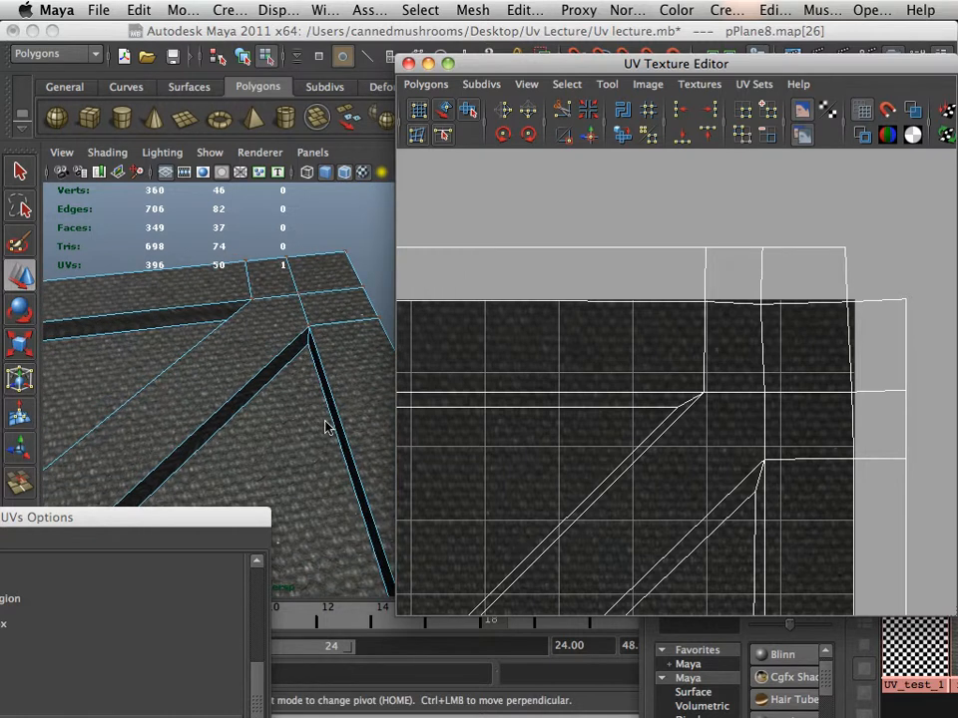
{"action": "right_click_drag", "start_coordinate": [308, 418], "coordinate": [347, 434], "text": "alt"}
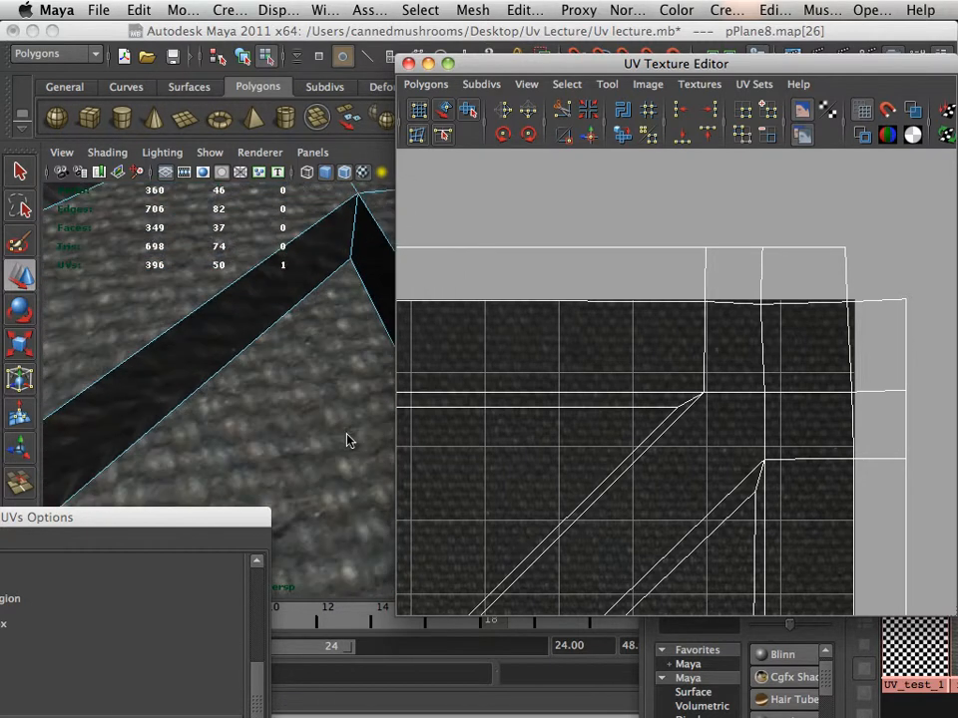
{"action": "mouse_move", "coordinate": [250, 354]}
{"action": "right_mouse_down", "text": "alt"}
{"action": "mouse_move", "coordinate": [118, 325]}
{"action": "mouse_move", "coordinate": [212, 365]}
{"action": "mouse_move", "coordinate": [289, 349]}
{"action": "right_mouse_up", "text": "alt"}
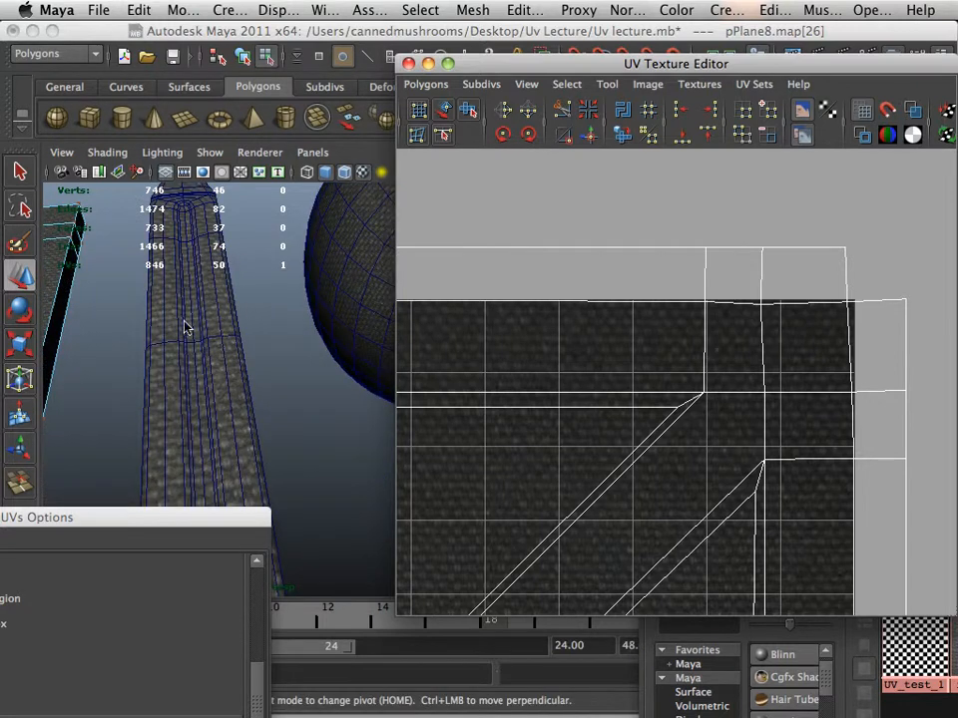
Step: Select the large ring as an object so only its UV layout is shown
{"action": "mouse_move", "coordinate": [185, 325]}
{"action": "left_mouse_down", "text": "alt"}
{"action": "mouse_move", "coordinate": [117, 348]}
{"action": "mouse_move", "coordinate": [172, 354]}
{"action": "left_mouse_up", "text": "alt"}
{"action": "mouse_move", "coordinate": [170, 349]}
{"action": "right_mouse_down", "text": "alt"}
{"action": "mouse_move", "coordinate": [182, 349]}
{"action": "mouse_move", "coordinate": [166, 349]}
{"action": "right_mouse_up", "text": "alt"}
{"action": "right_click_drag", "start_coordinate": [245, 357], "coordinate": [134, 327], "text": "alt"}
{"action": "middle_click_drag", "start_coordinate": [134, 326], "coordinate": [342, 329], "text": "alt"}
{"action": "left_click_drag", "start_coordinate": [342, 332], "coordinate": [221, 384], "text": "alt"}
{"action": "left_click_drag", "start_coordinate": [158, 321], "coordinate": [149, 295], "text": "alt"}
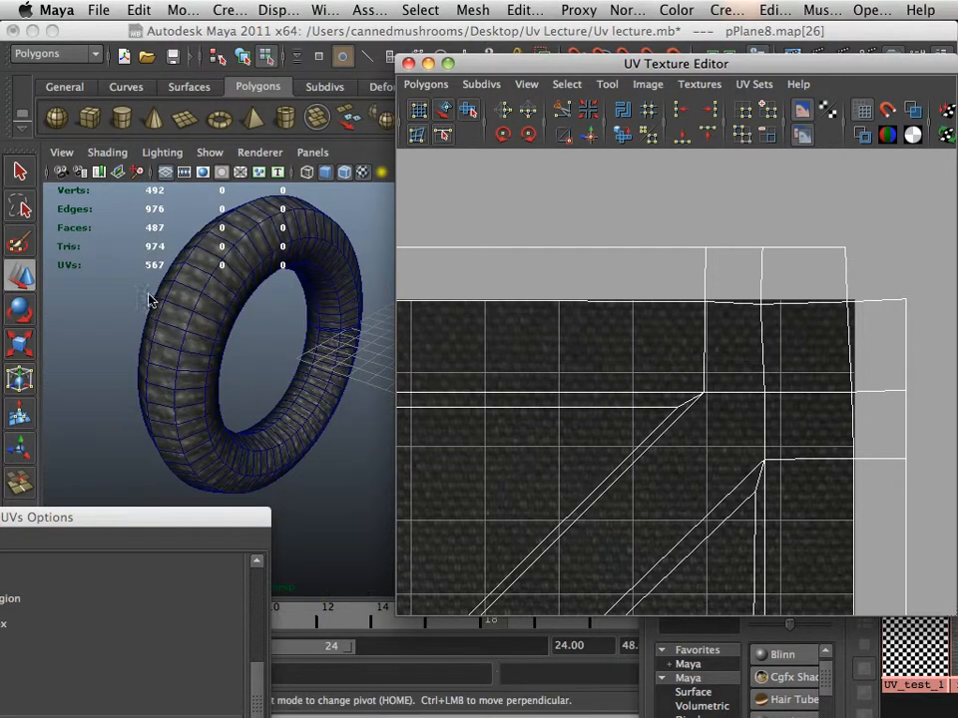
{"action": "left_click", "coordinate": [160, 312]}
{"action": "right_click_drag", "start_coordinate": [166, 317], "coordinate": [242, 332], "text": "alt"}
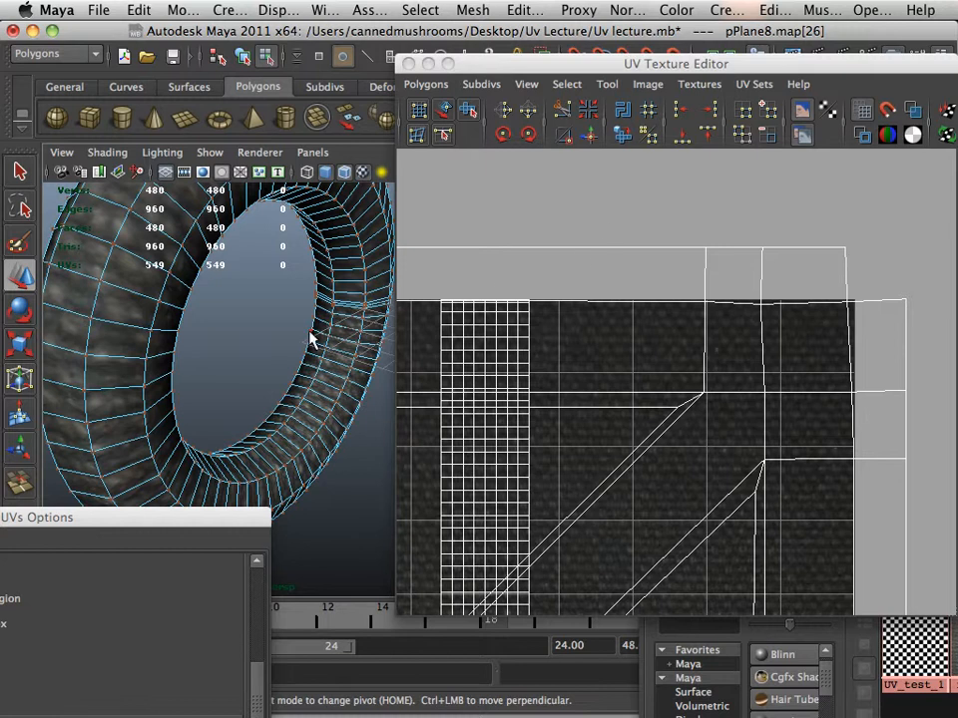
{"action": "right_click_drag", "start_coordinate": [309, 340], "coordinate": [383, 310]}
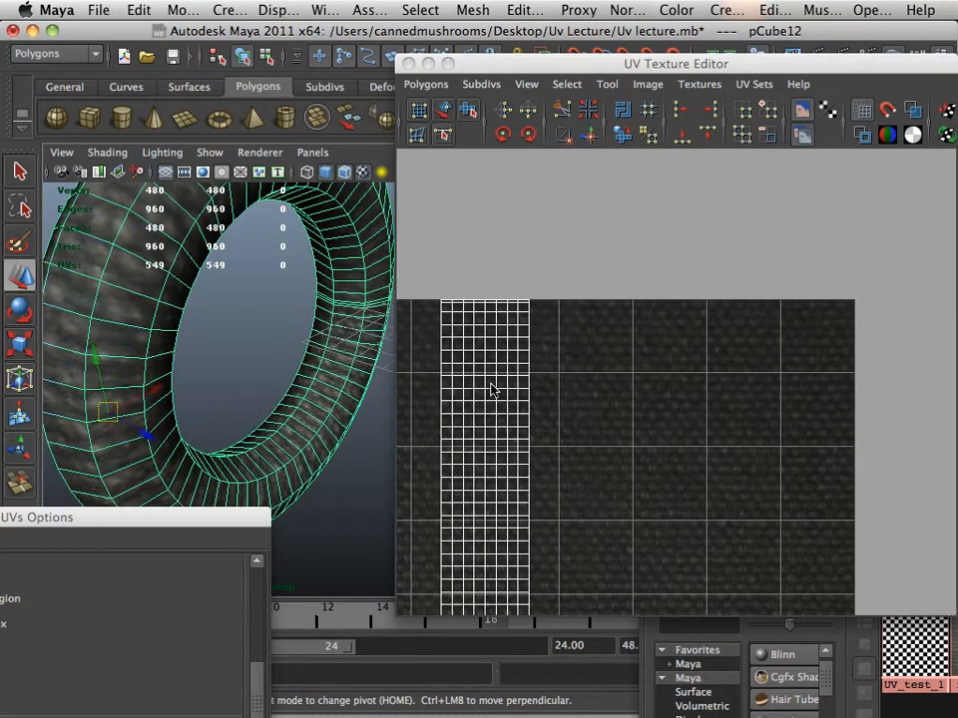
Step: Select all UVs of the ring's narrow vertical shell in the UV layout
{"action": "right_click_drag", "start_coordinate": [513, 404], "coordinate": [445, 389], "text": "alt"}
{"action": "middle_click_drag", "start_coordinate": [480, 408], "coordinate": [567, 351], "text": "alt"}
{"action": "right_click_drag", "start_coordinate": [738, 429], "coordinate": [678, 419], "text": "alt"}
{"action": "right_click_drag", "start_coordinate": [629, 407], "coordinate": [509, 340], "text": "alt"}
{"action": "left_click_drag", "start_coordinate": [554, 274], "coordinate": [744, 653]}
{"action": "right_click_drag", "start_coordinate": [695, 489], "coordinate": [555, 424], "text": "alt"}
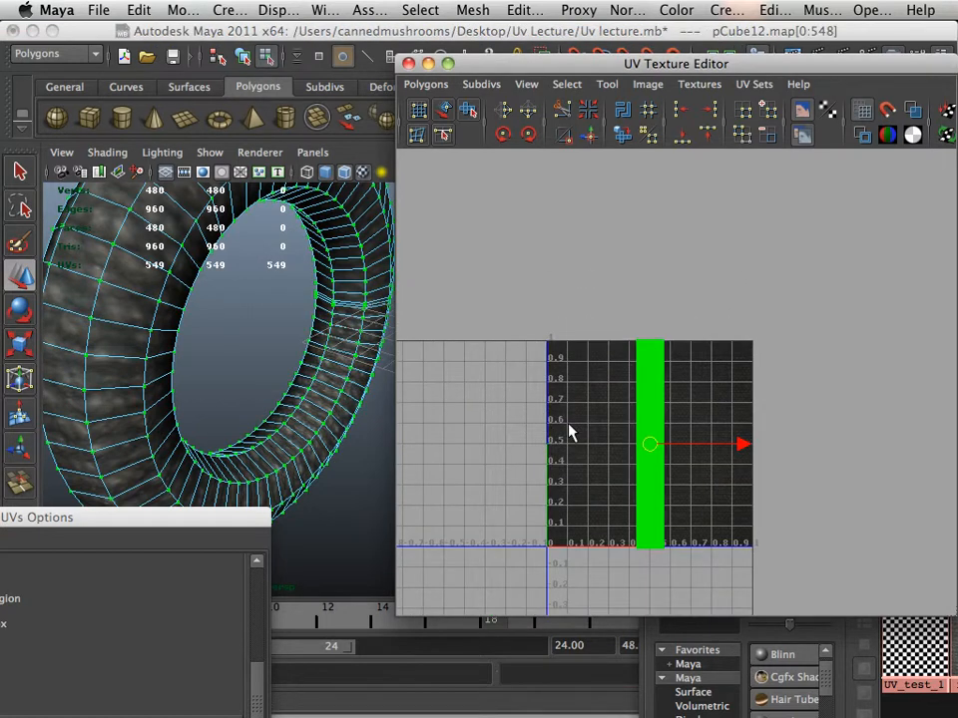
Step: Scale the ring's UV shell up uniformly to about five times its size, well beyond the texture tile
{"action": "key", "text": "r"}
{"action": "left_click_drag", "start_coordinate": [643, 444], "coordinate": [834, 454]}
{"action": "mouse_move", "coordinate": [649, 444]}
{"action": "left_mouse_down"}
{"action": "mouse_move", "coordinate": [654, 448]}
{"action": "mouse_move", "coordinate": [649, 443]}
{"action": "left_mouse_up"}
{"action": "left_click_drag", "start_coordinate": [220, 259], "coordinate": [279, 363], "text": "alt"}
{"action": "right_click_drag", "start_coordinate": [279, 364], "coordinate": [256, 359], "text": "alt"}
Step: Enlarge the ring's UV shell uniformly by a further small amount and deselect its UVs
{"action": "scroll", "coordinate": [588, 413], "scroll_direction": "down", "scroll_amount": 2}
{"action": "middle_click_drag", "start_coordinate": [623, 413], "coordinate": [580, 310], "text": "alt"}
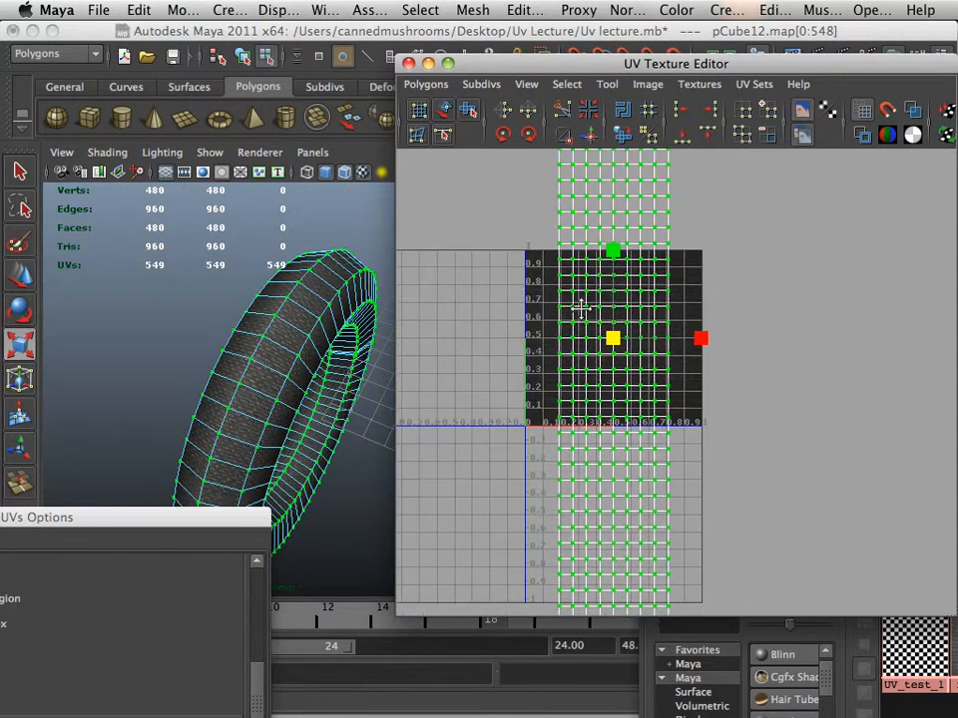
{"action": "right_click_drag", "start_coordinate": [646, 348], "coordinate": [453, 297], "text": "alt"}
{"action": "right_click_drag", "start_coordinate": [668, 329], "coordinate": [564, 296], "text": "alt"}
{"action": "middle_click_drag", "start_coordinate": [551, 287], "coordinate": [448, 280], "text": "alt"}
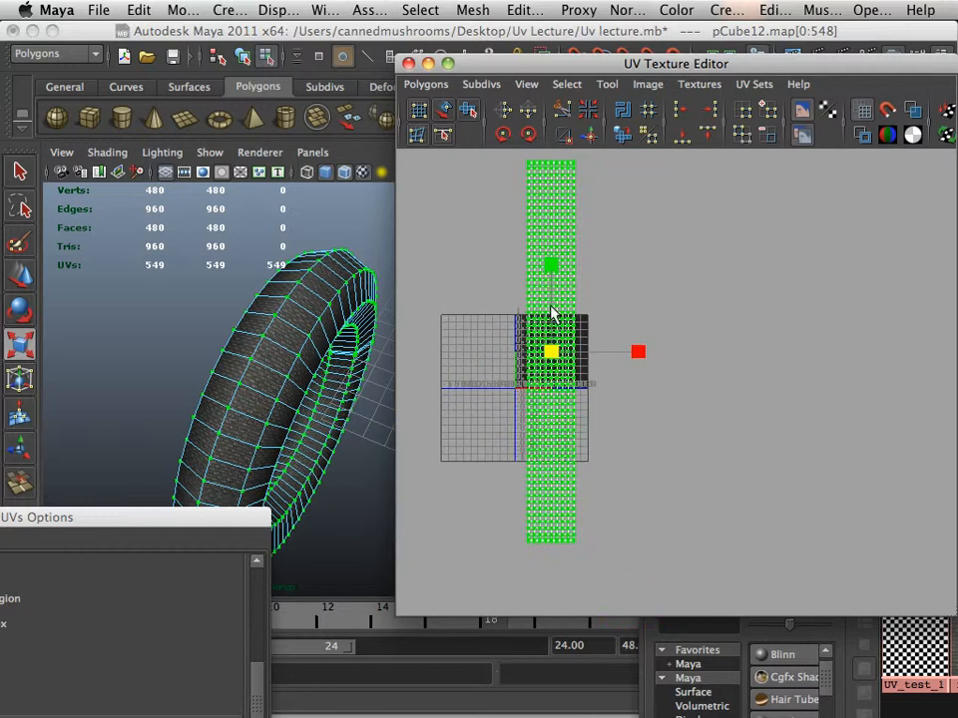
{"action": "left_click_drag", "start_coordinate": [555, 353], "coordinate": [573, 365]}
{"action": "left_click", "coordinate": [460, 341]}
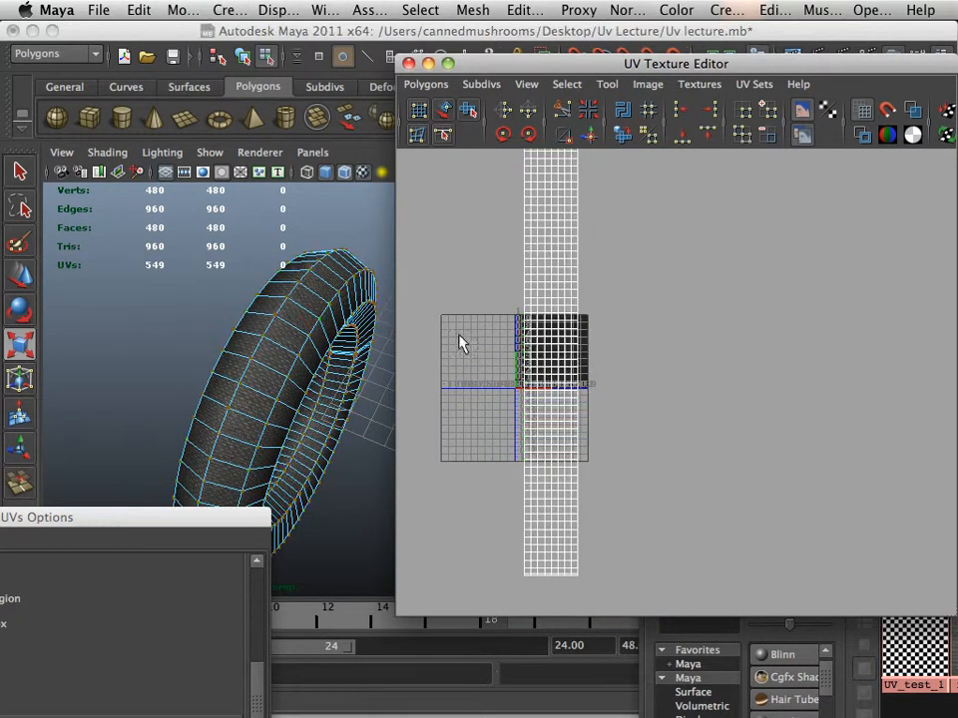
Step: Examine the density and stretching of the fabric texture around the ring, close up and from a distance
{"action": "left_click_drag", "start_coordinate": [316, 303], "coordinate": [209, 303], "text": "alt"}
{"action": "right_click_drag", "start_coordinate": [210, 303], "coordinate": [337, 305], "text": "alt"}
{"action": "left_click_drag", "start_coordinate": [284, 573], "coordinate": [286, 350], "text": "alt"}
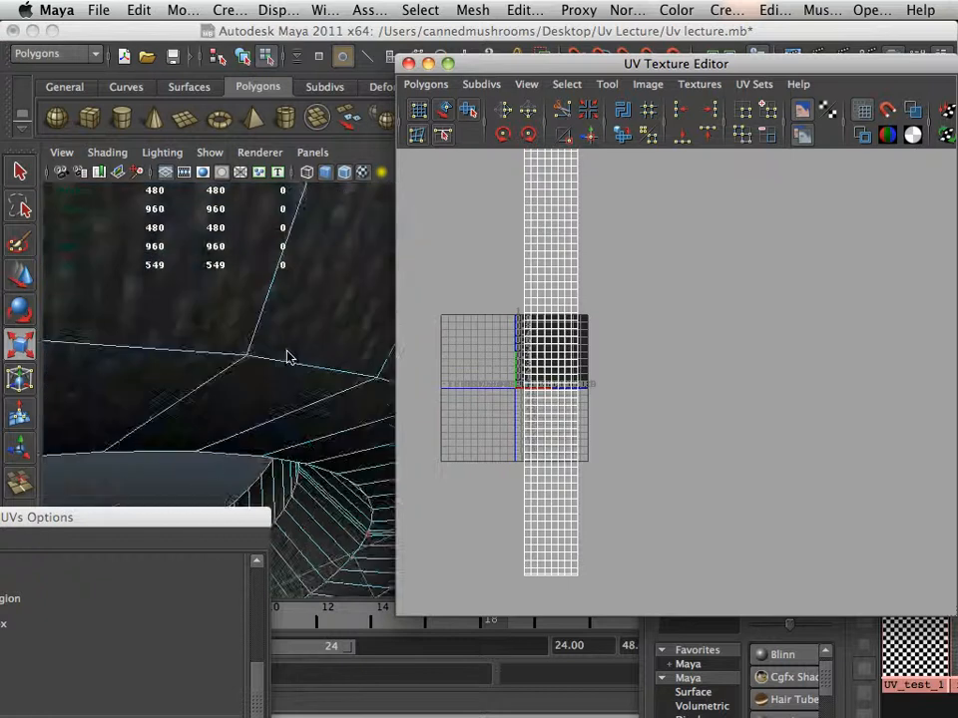
{"action": "right_click_drag", "start_coordinate": [286, 350], "coordinate": [219, 354], "text": "alt"}
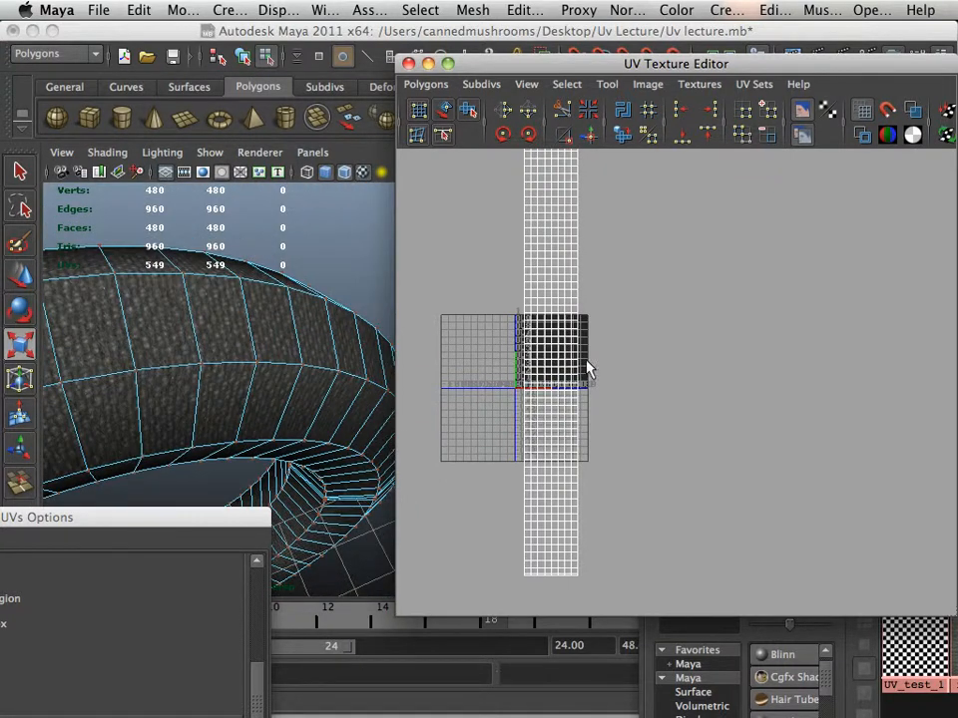
{"action": "left_click_drag", "start_coordinate": [329, 329], "coordinate": [305, 297], "text": "alt"}
{"action": "right_click_drag", "start_coordinate": [304, 297], "coordinate": [332, 272], "text": "alt"}
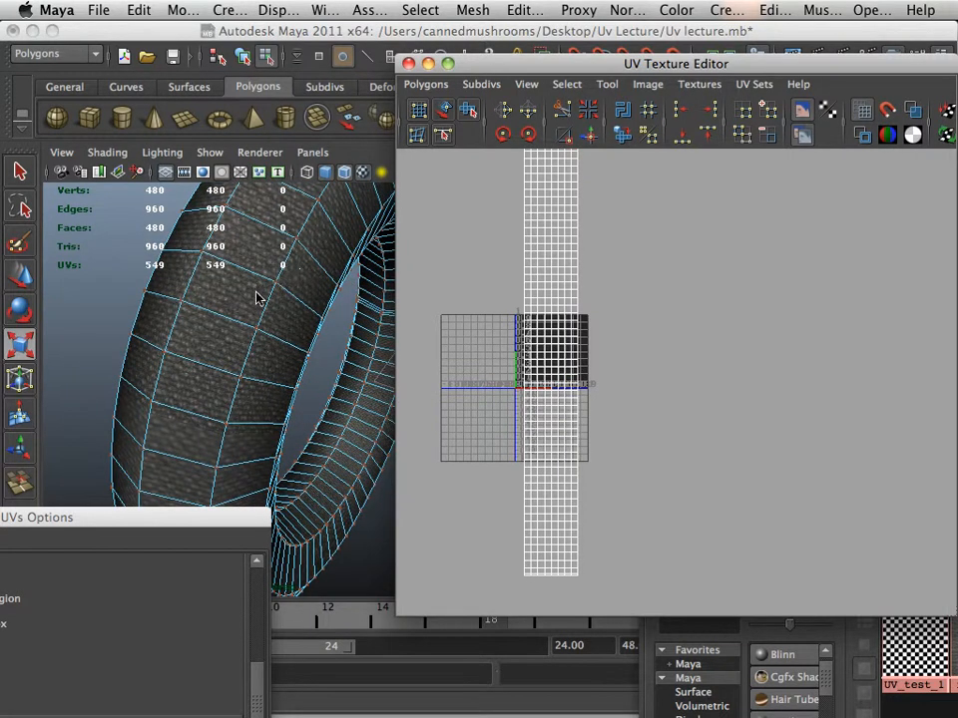
{"action": "right_click_drag", "start_coordinate": [256, 297], "coordinate": [301, 348], "text": "alt"}
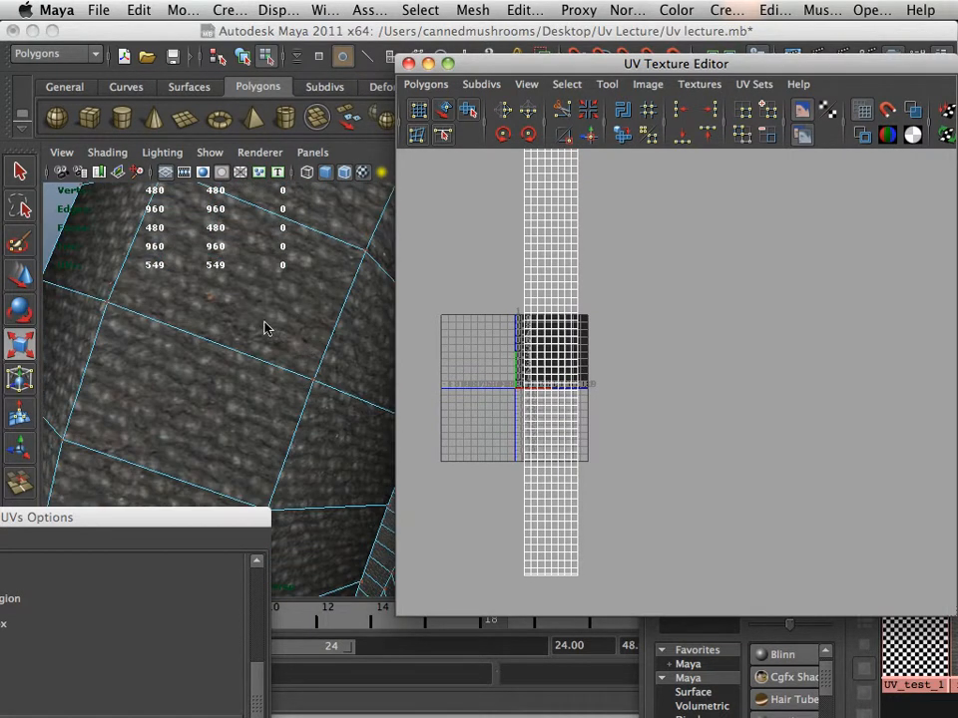
{"action": "right_click_drag", "start_coordinate": [509, 371], "coordinate": [464, 357], "text": "alt"}
{"action": "right_click_drag", "start_coordinate": [384, 337], "coordinate": [265, 343], "text": "alt"}
{"action": "middle_click_drag", "start_coordinate": [368, 401], "coordinate": [230, 371], "text": "alt"}
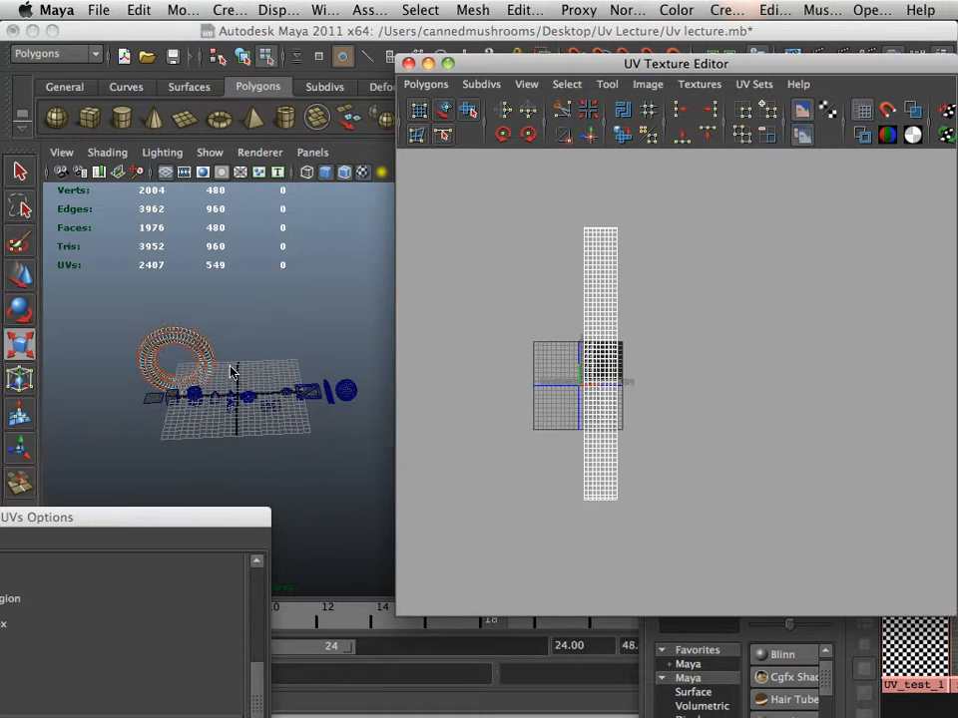